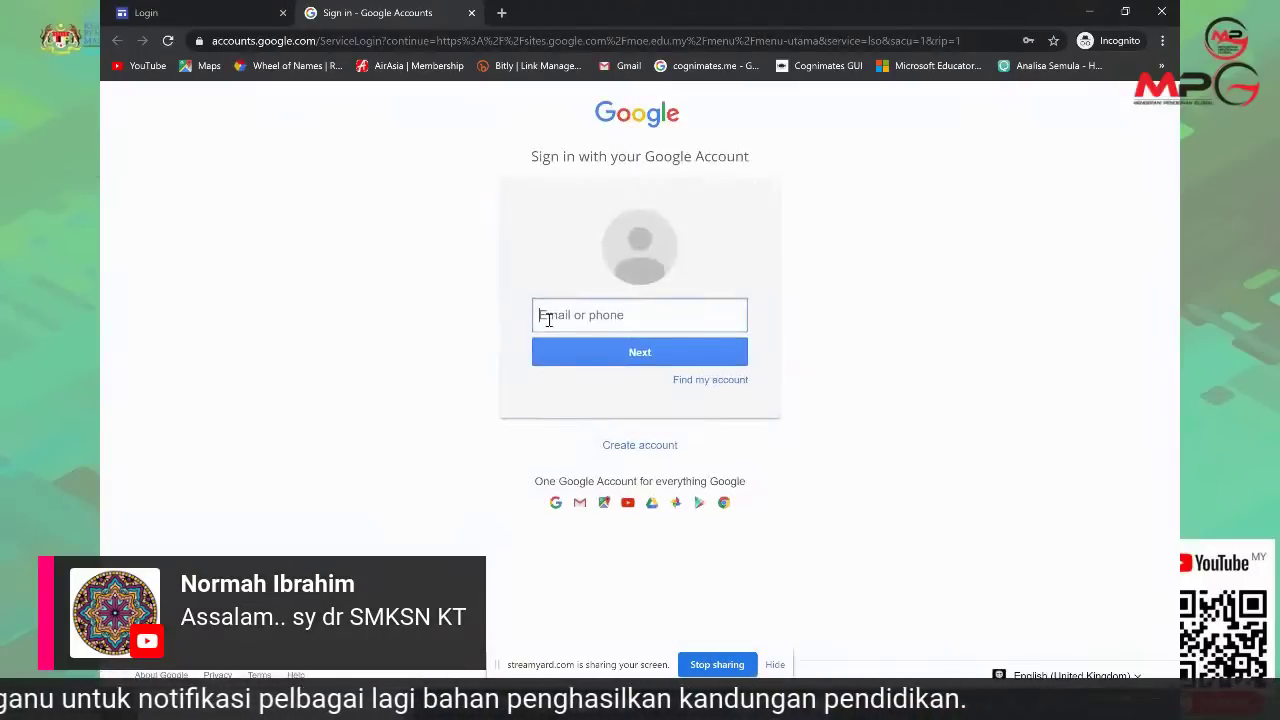
- Paste the student's account e-mail into the Google sign-in field and continue
right_click(574, 318)
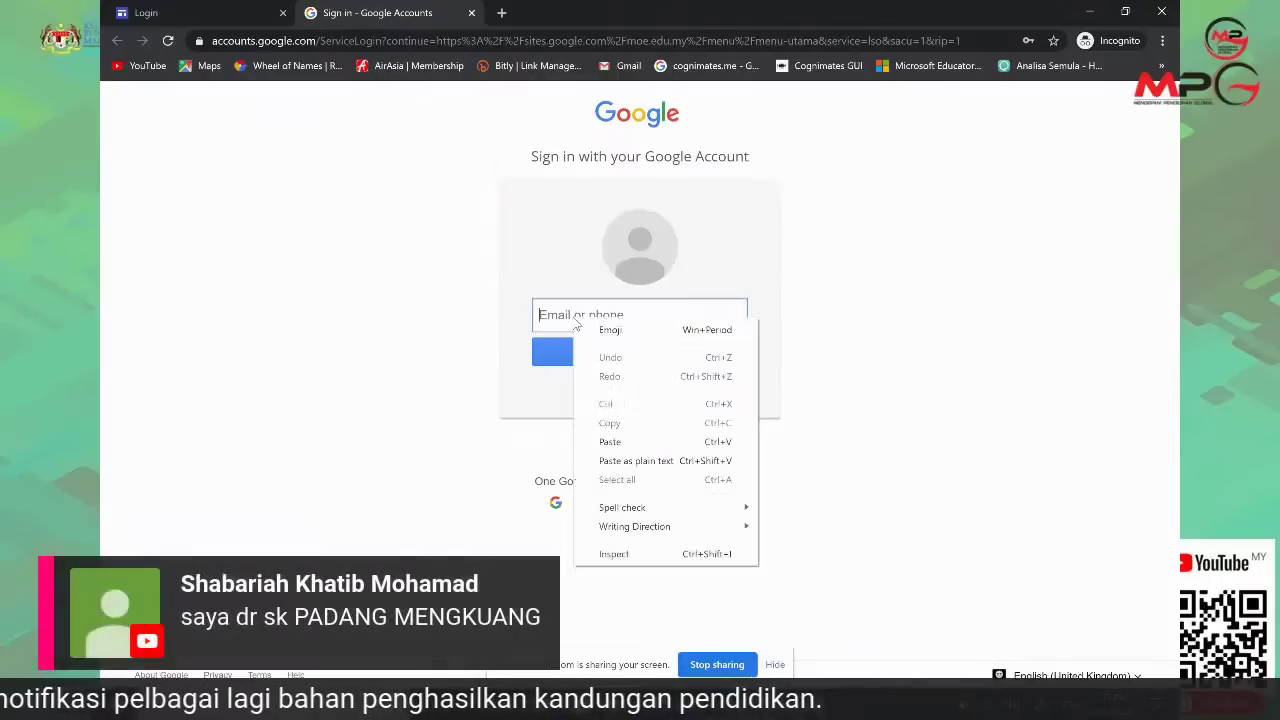
click(632, 441)
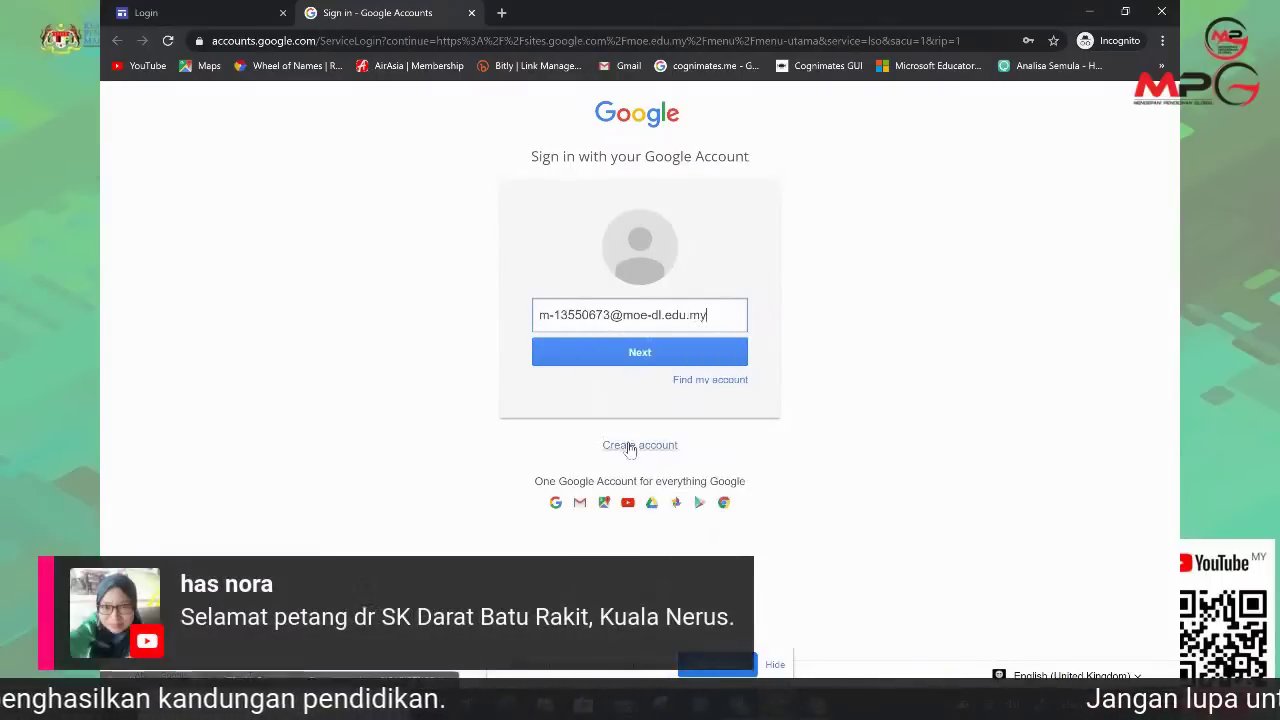
click(651, 355)
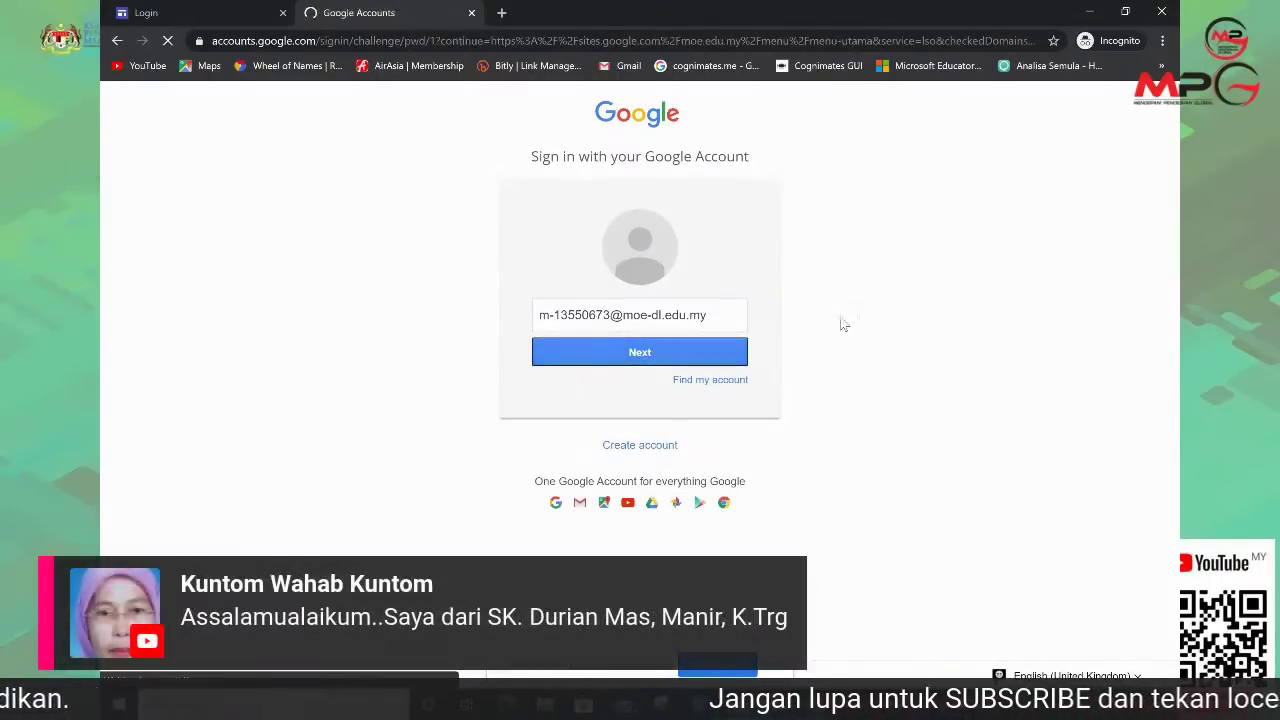
- Submit the account password, retry after the wrong-password error, then leave the sign-in window
click(623, 407)
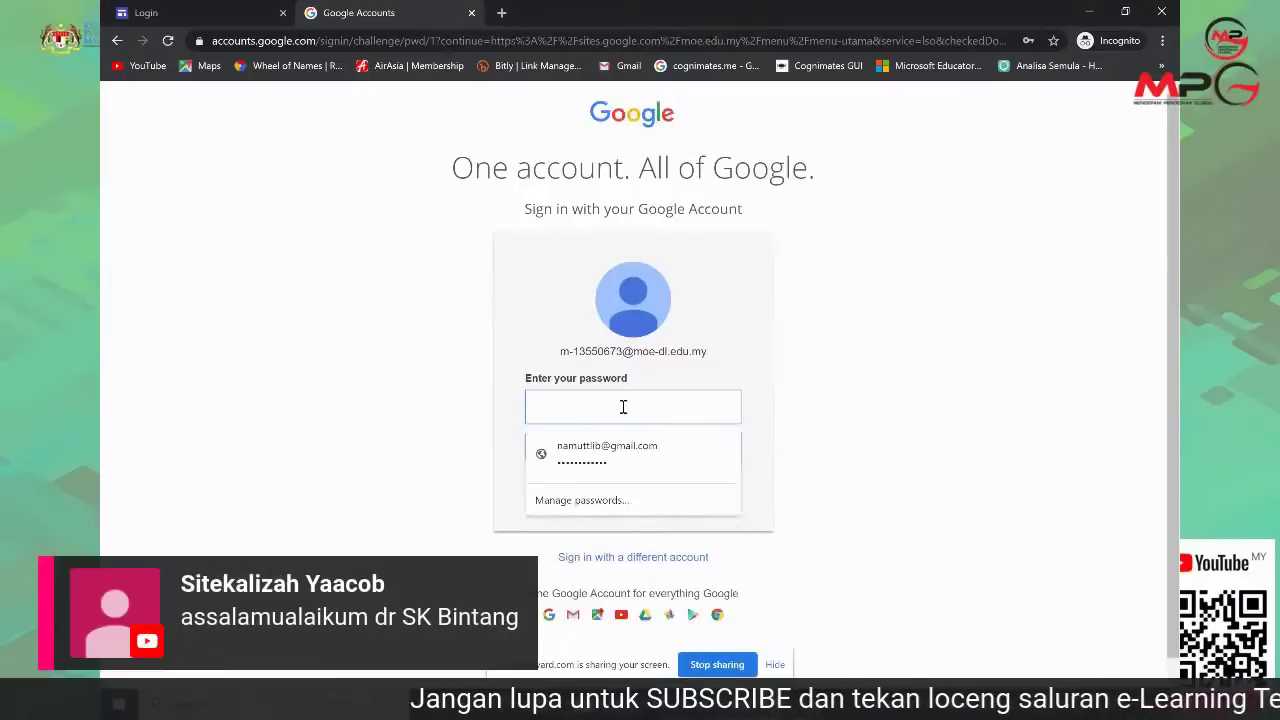
text(•••••••••)
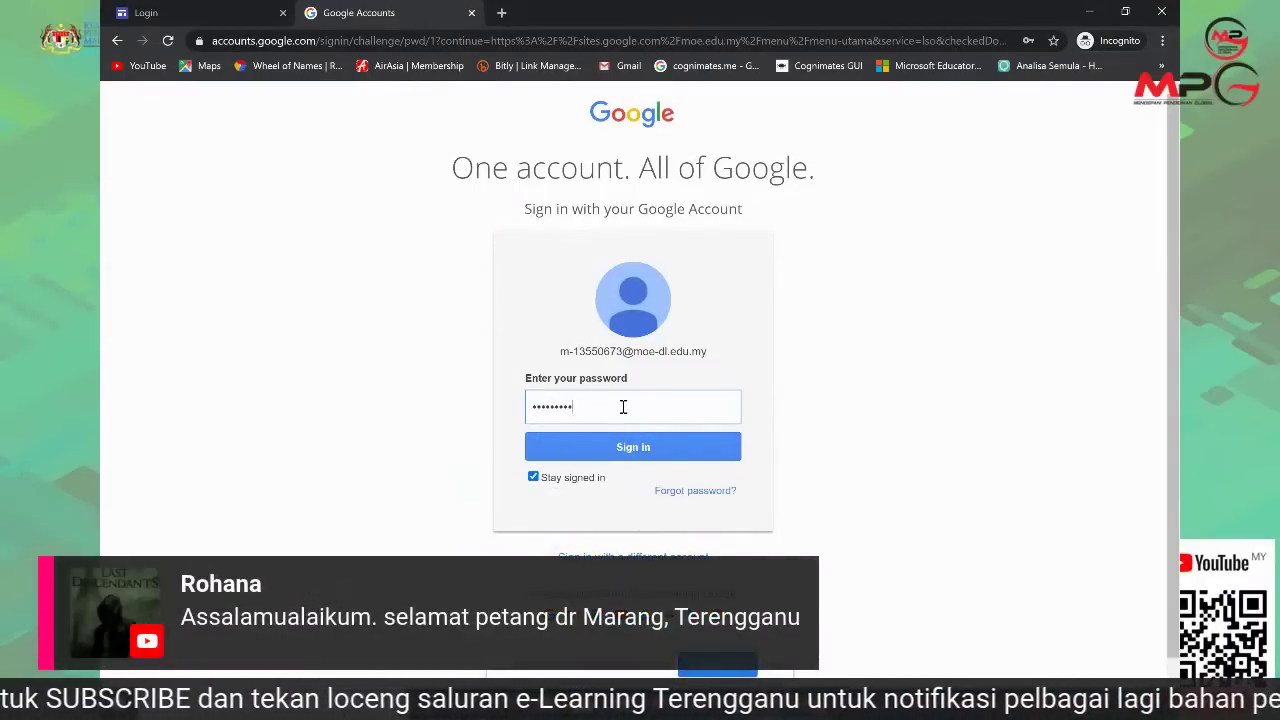
click(643, 451)
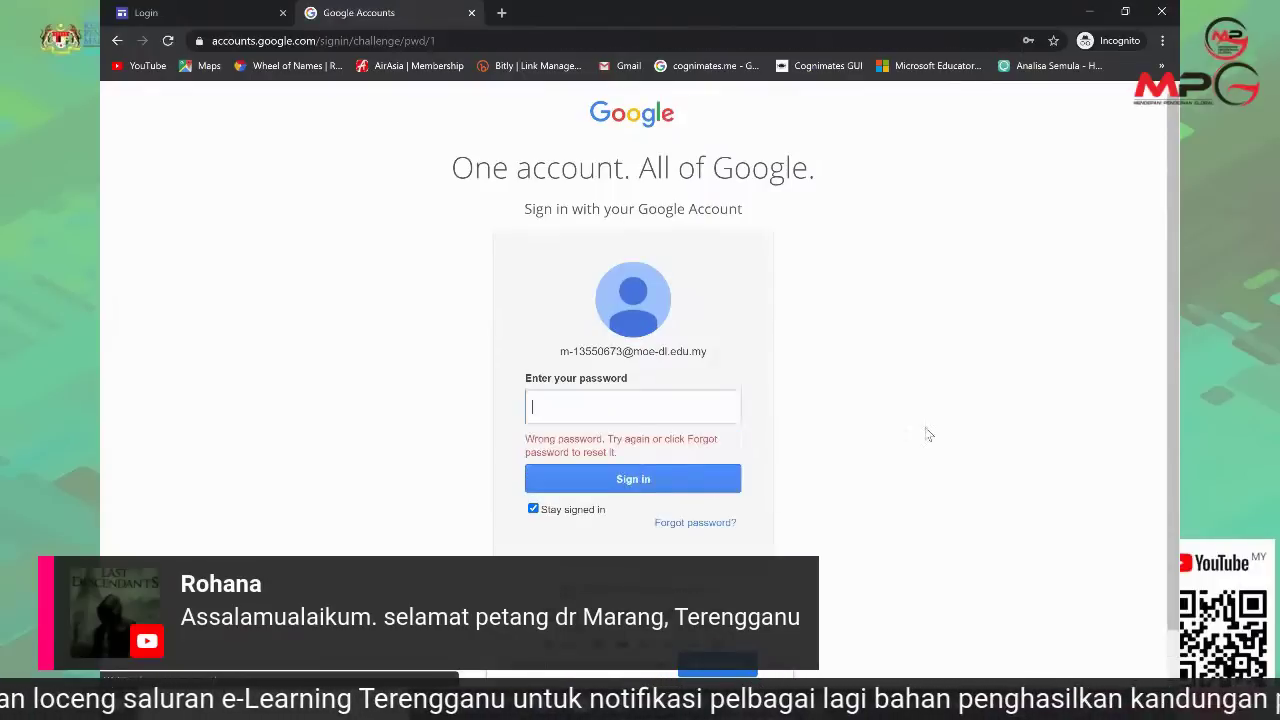
click(585, 410)
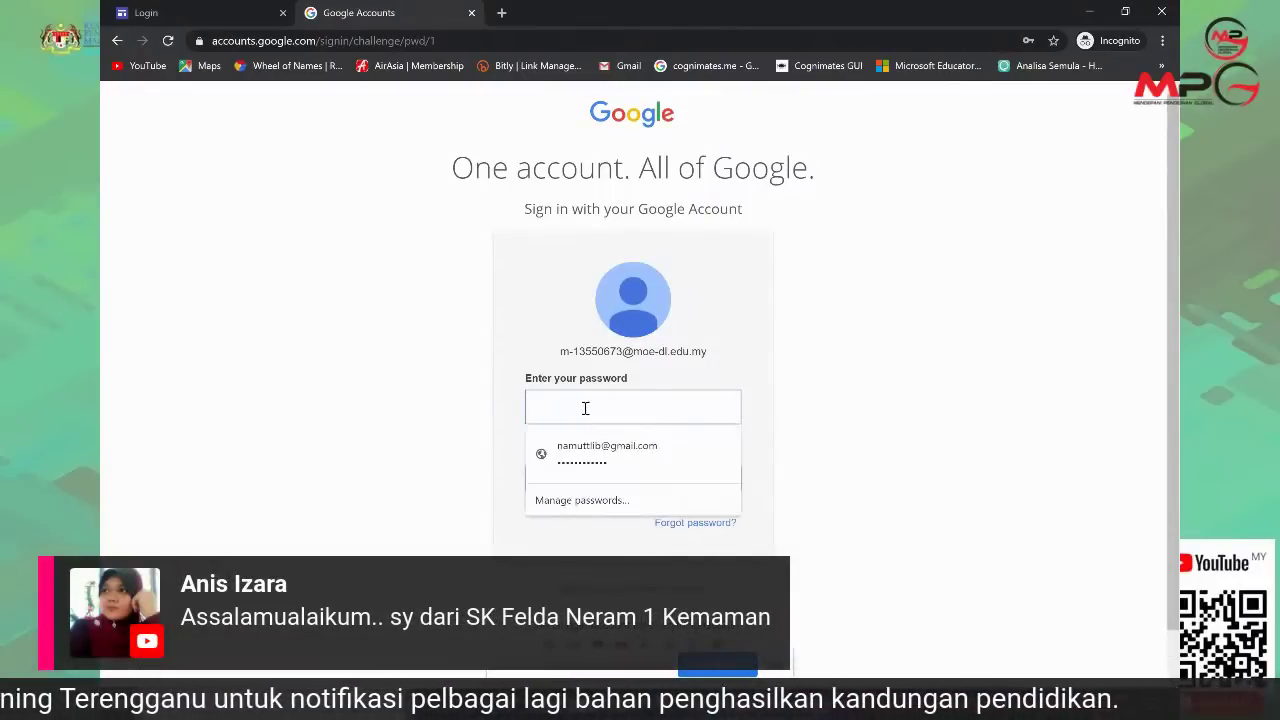
text(a)
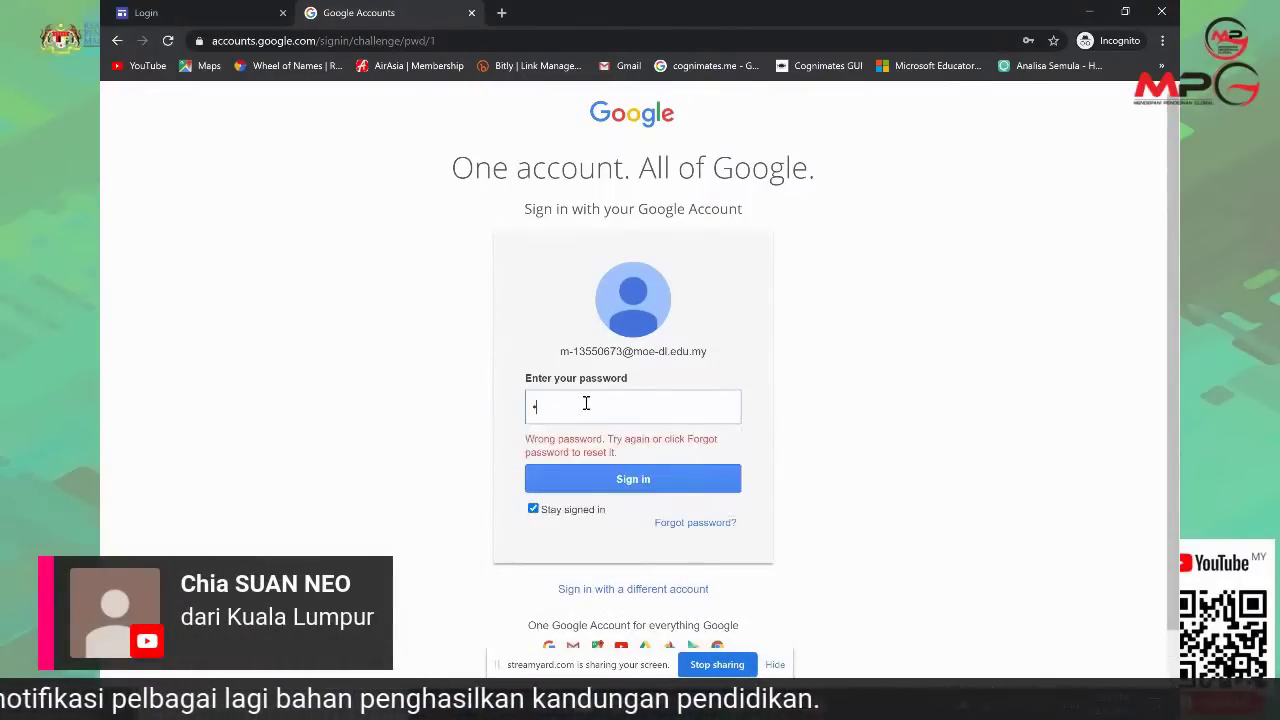
text(a)
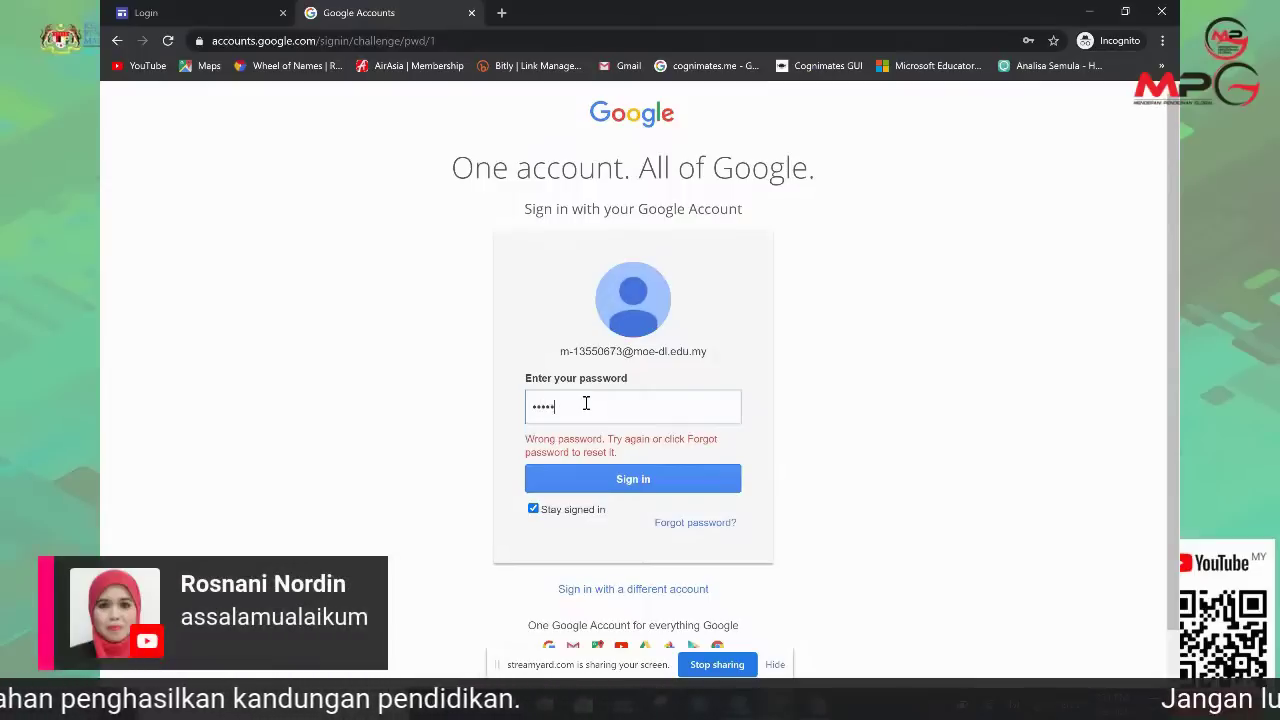
click(651, 481)
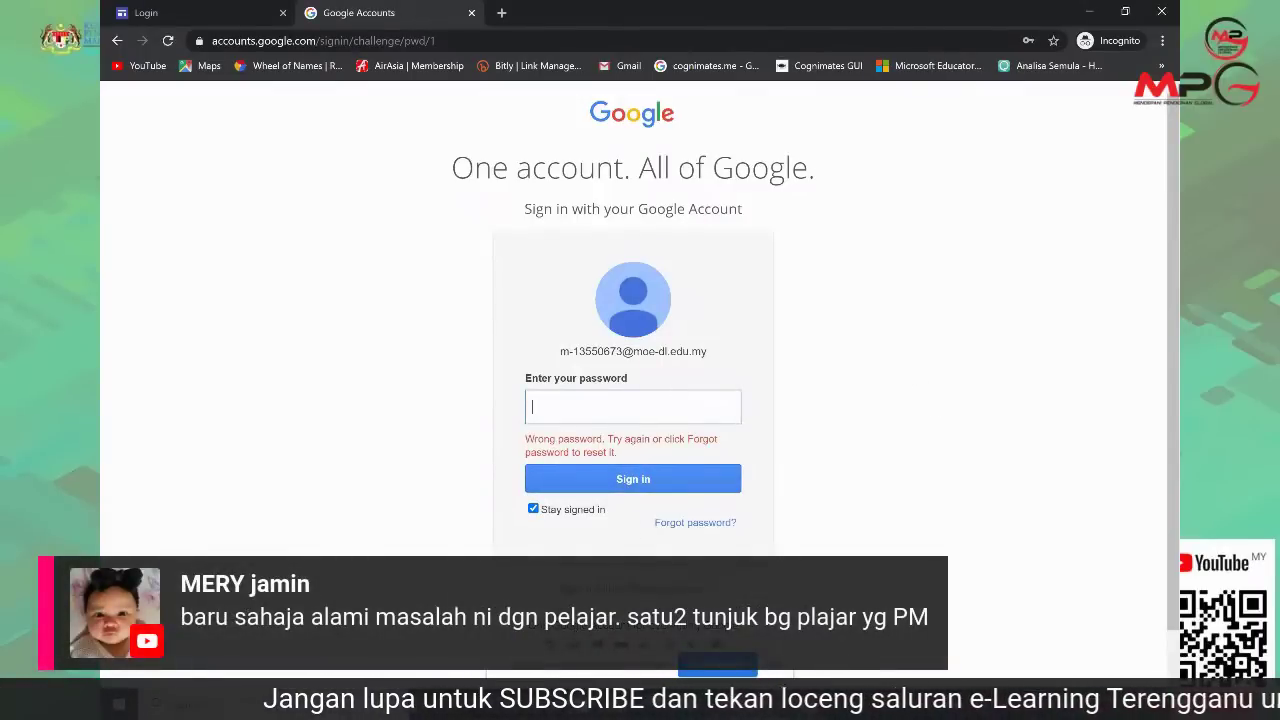
click(777, 710)
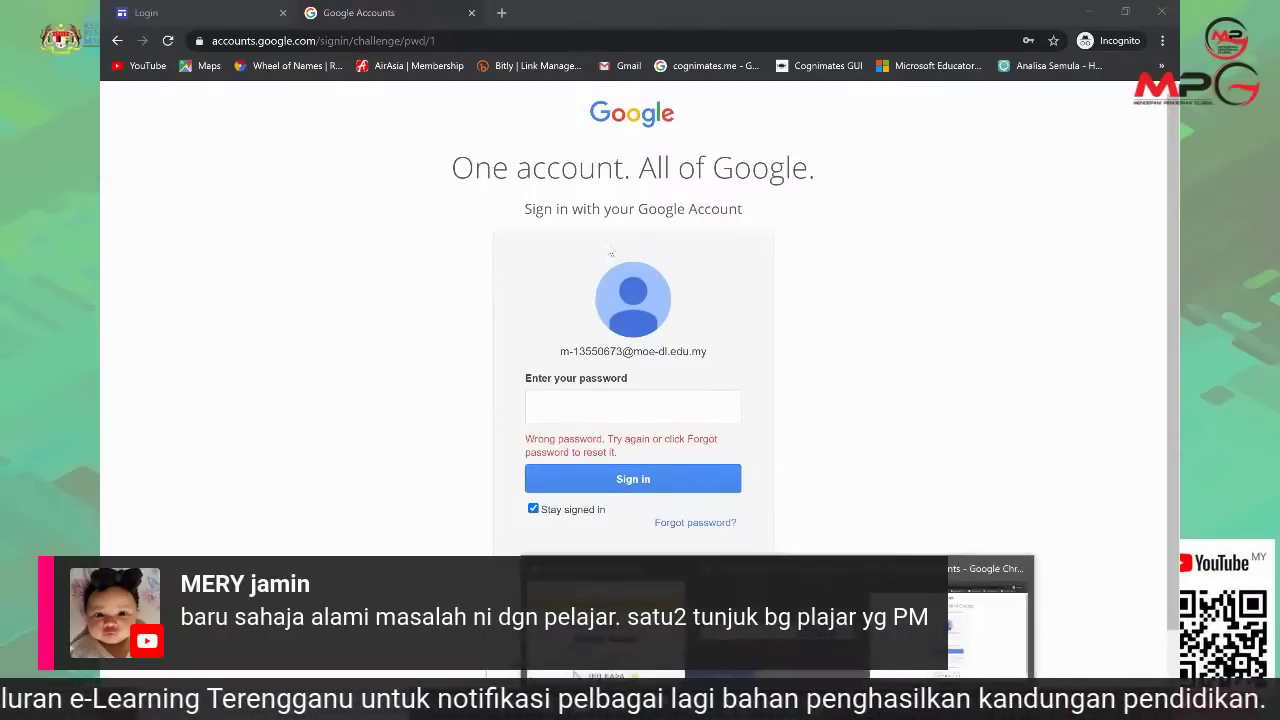
- Copy the student e-mail in cell C10 of LIST ID BELUM AKTIF, then return to sign-in
click(1090, 14)
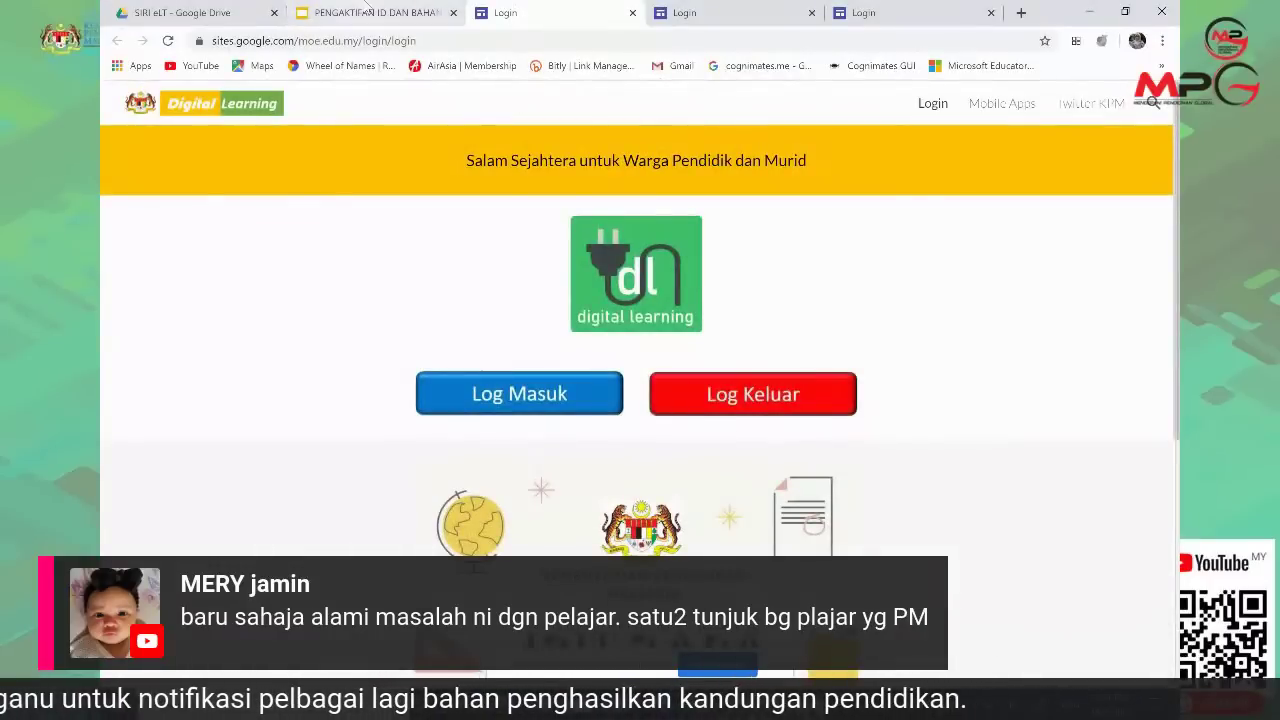
click(180, 12)
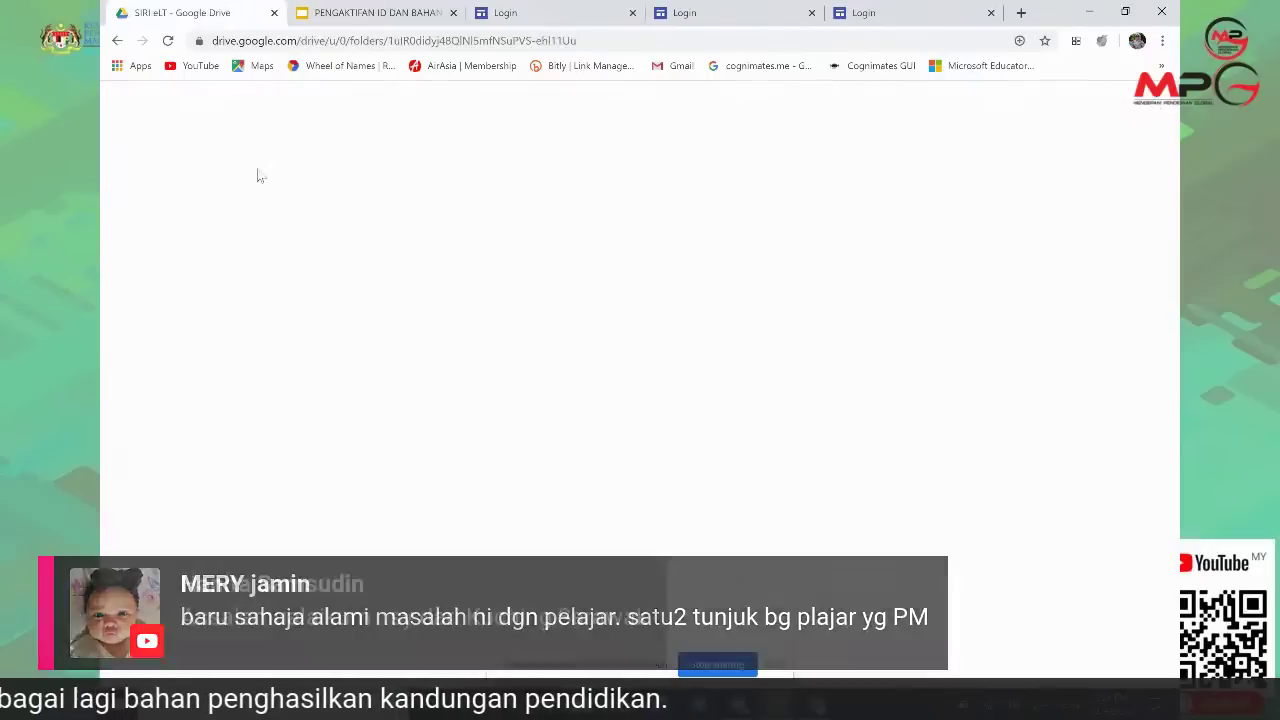
double_click(765, 349)
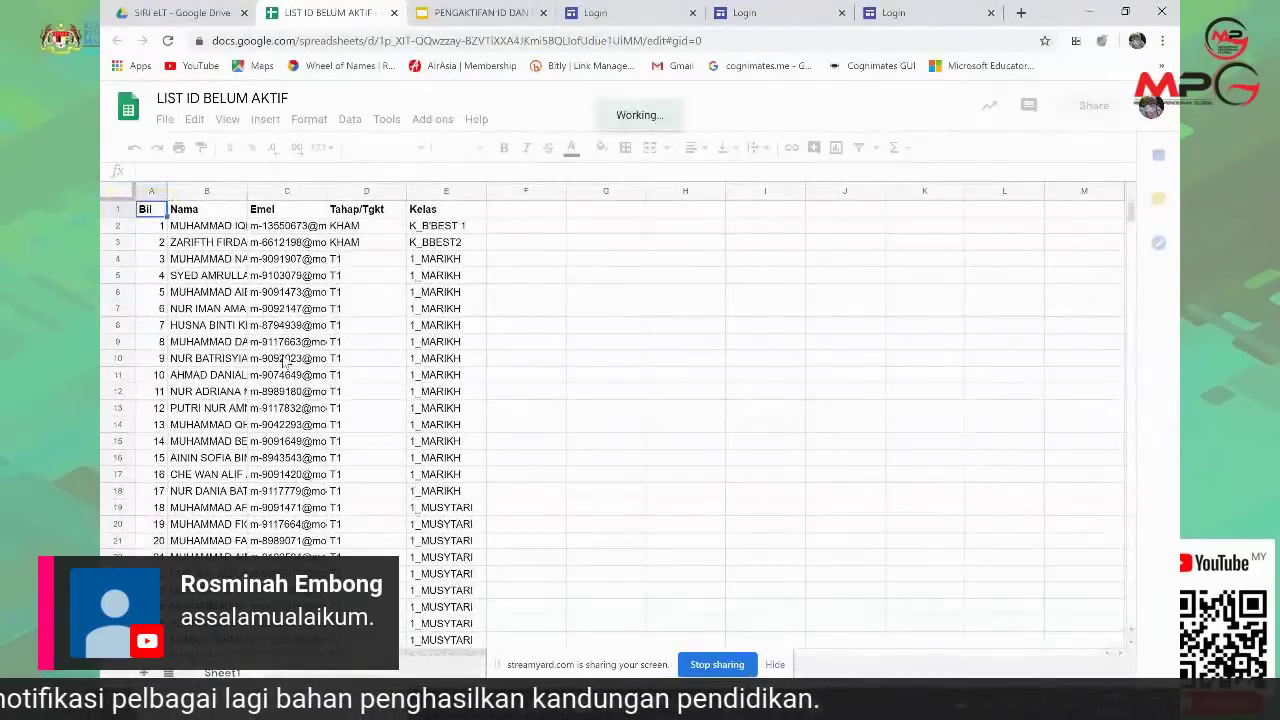
click(285, 361)
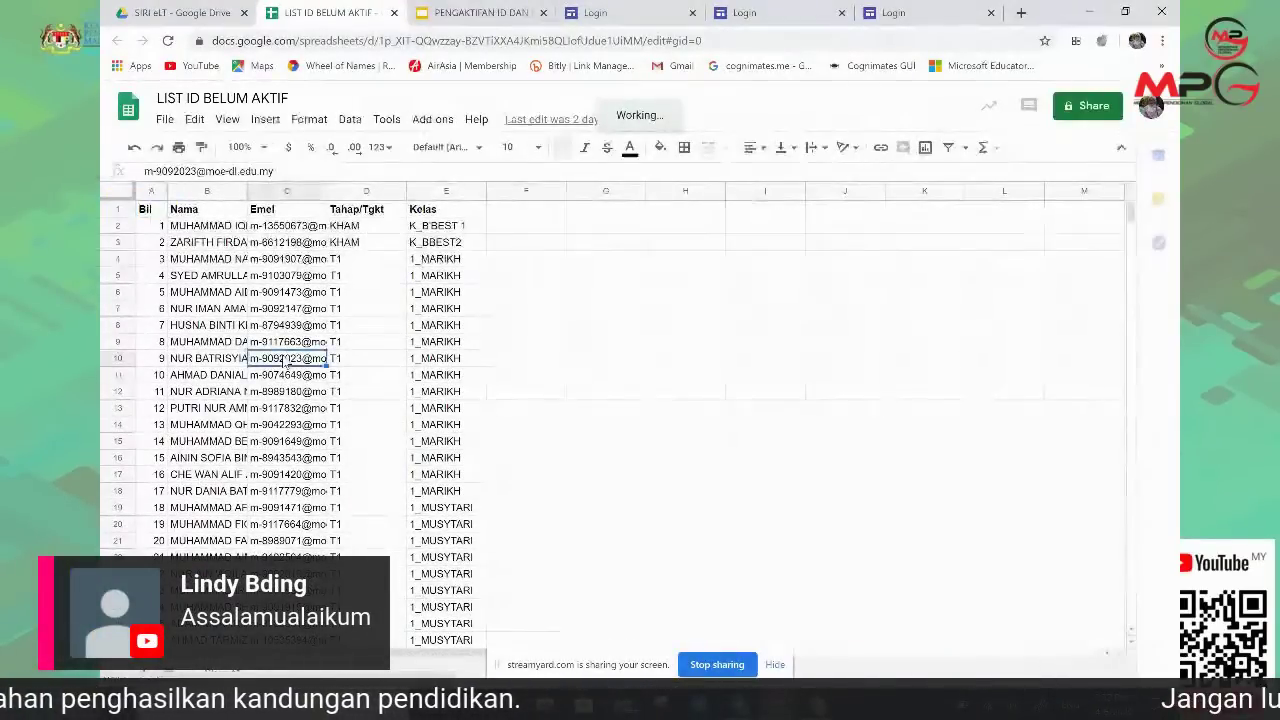
right_click(285, 361)
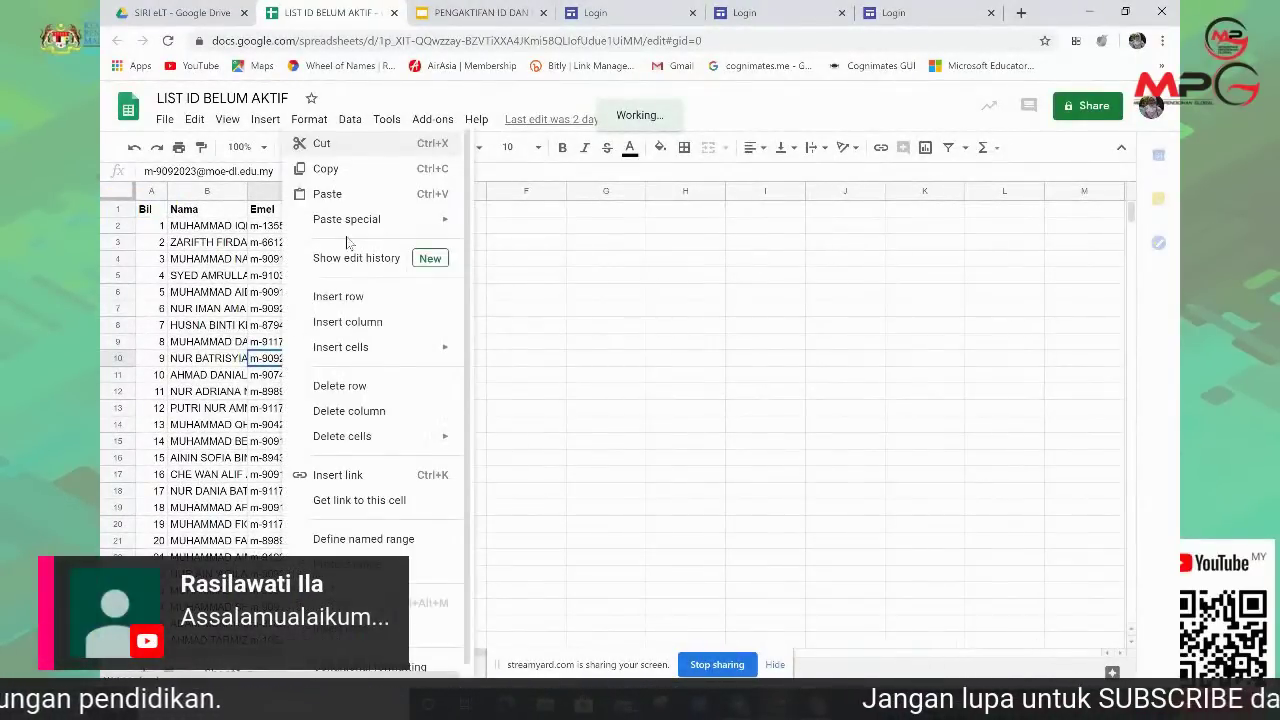
click(358, 169)
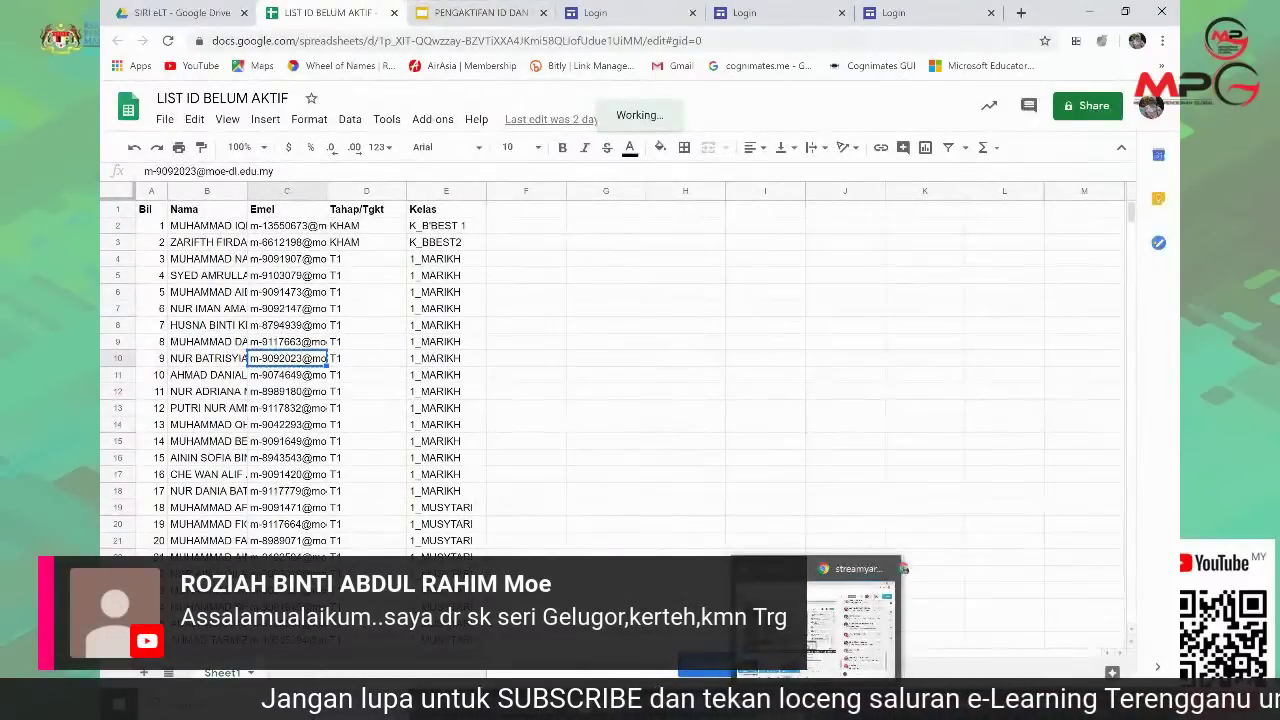
click(948, 620)
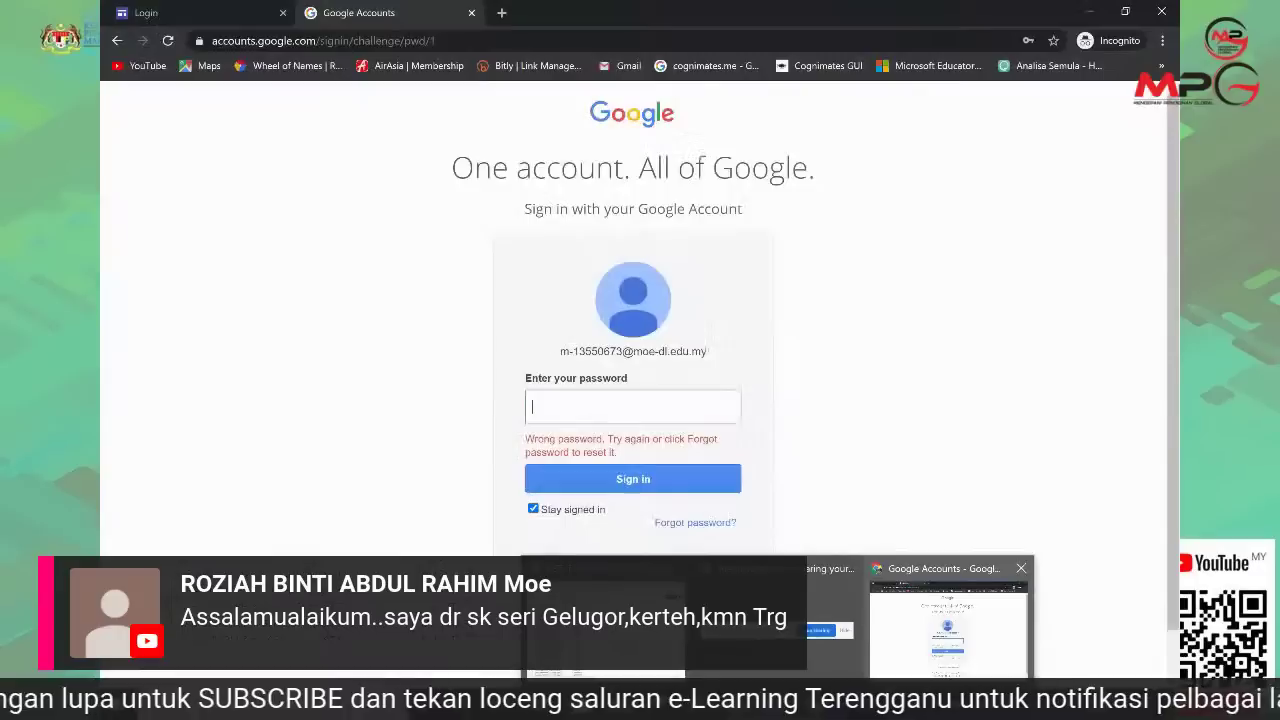
- Abandon the password page and go back from the failed sign-in
click(650, 404)
right_click(648, 408)
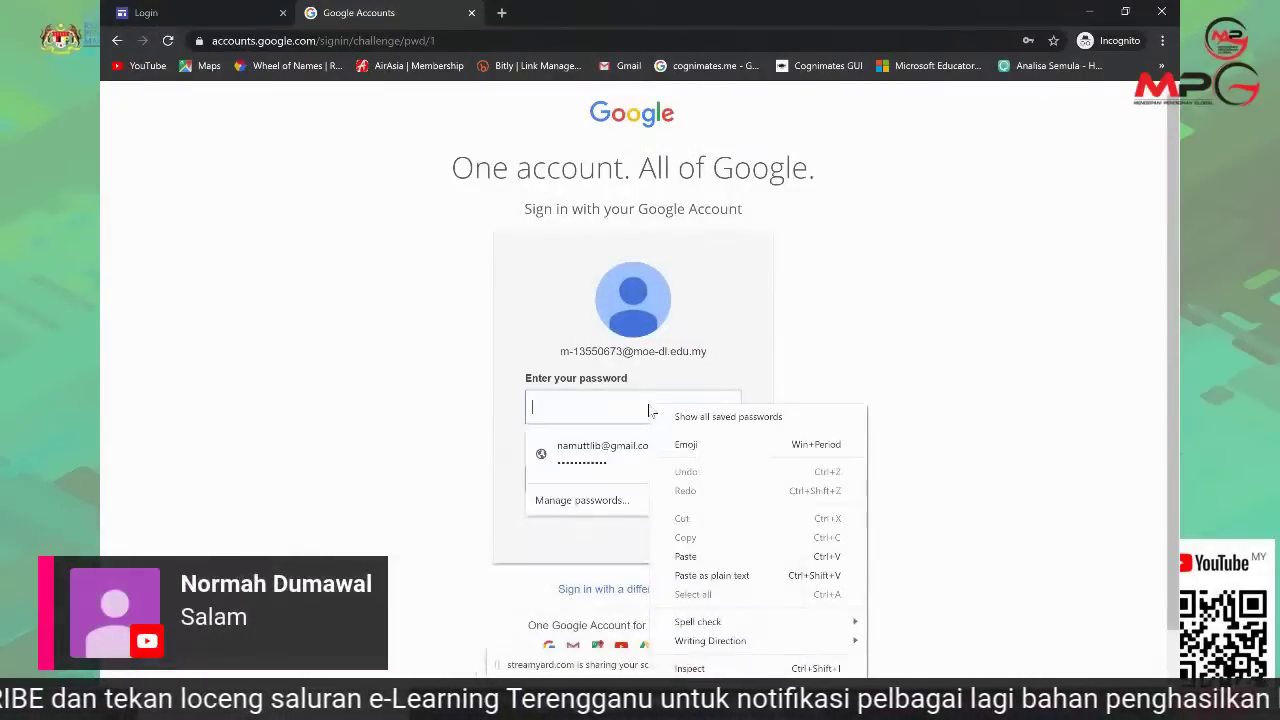
click(117, 42)
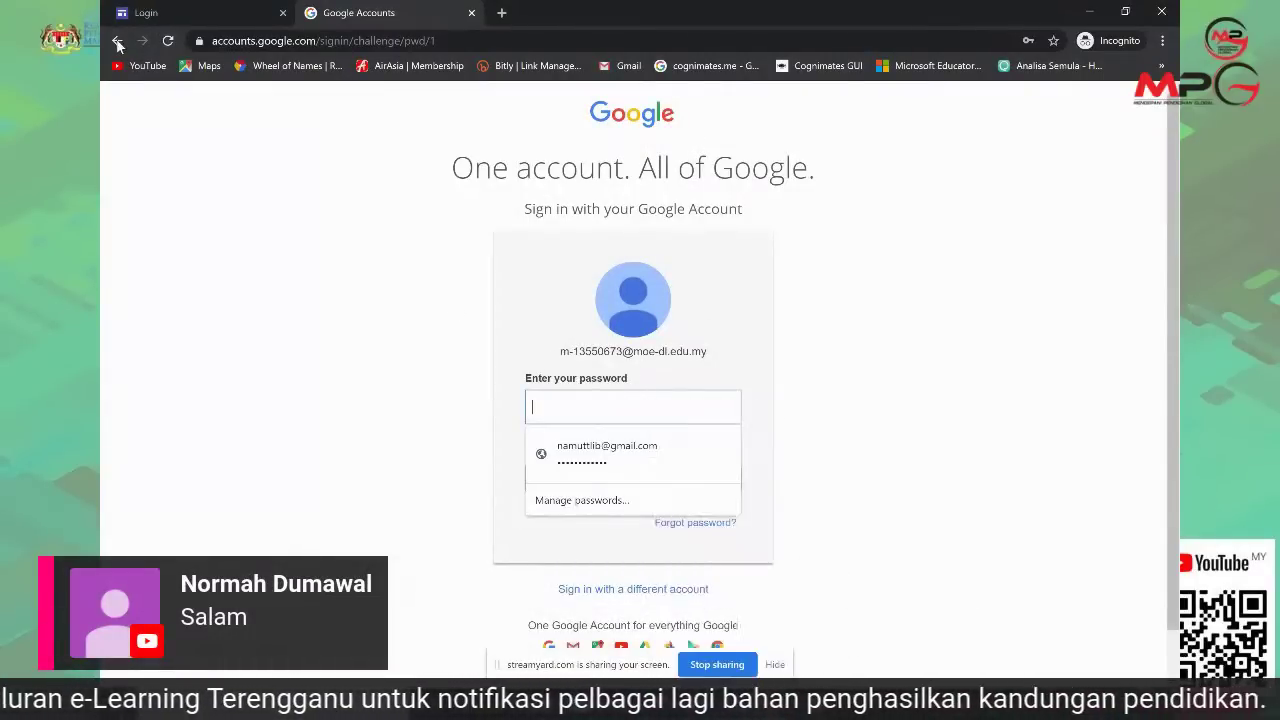
click(117, 42)
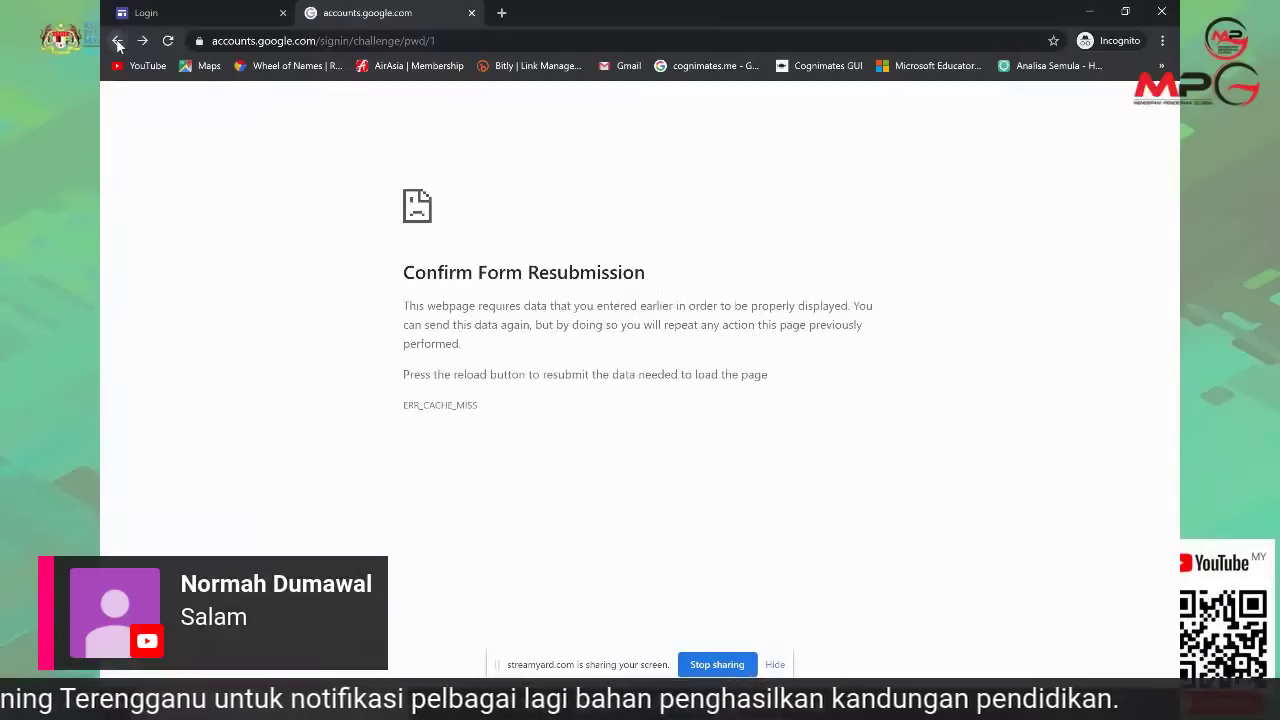
- Load the portal.moe.edu.my Digital Learning login page from the address bar suggestions
click(431, 40)
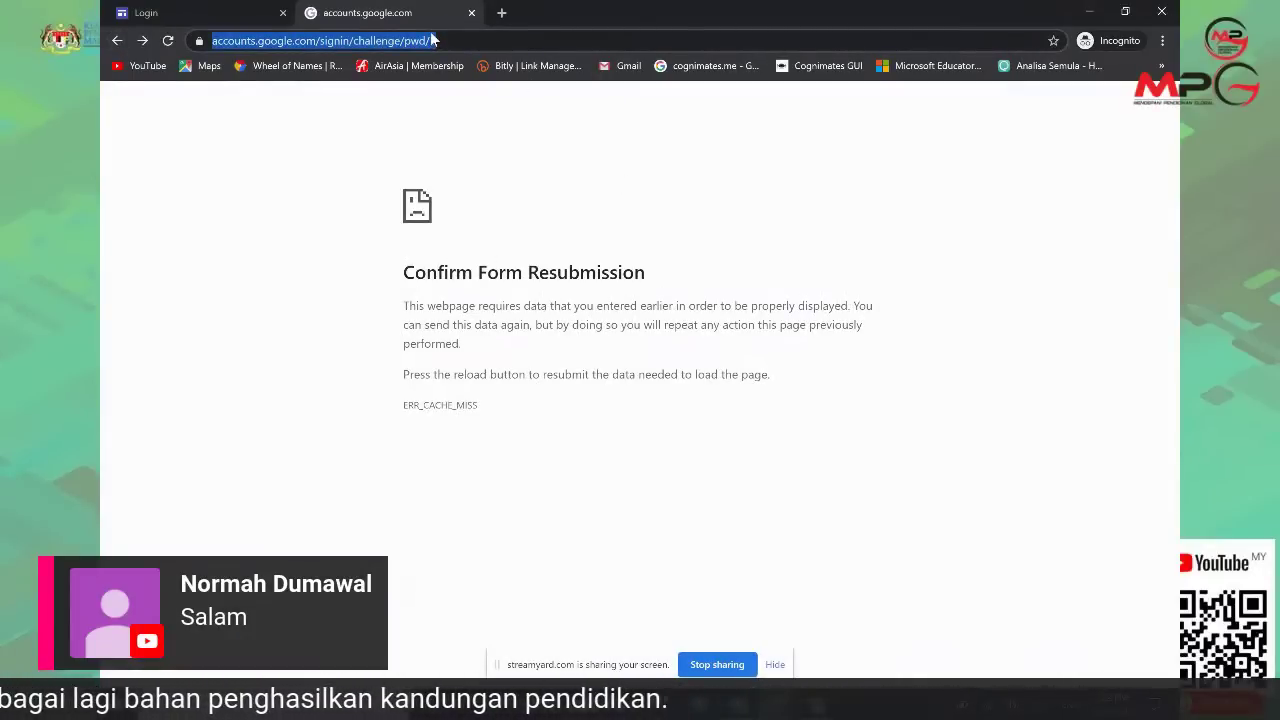
text(porat)
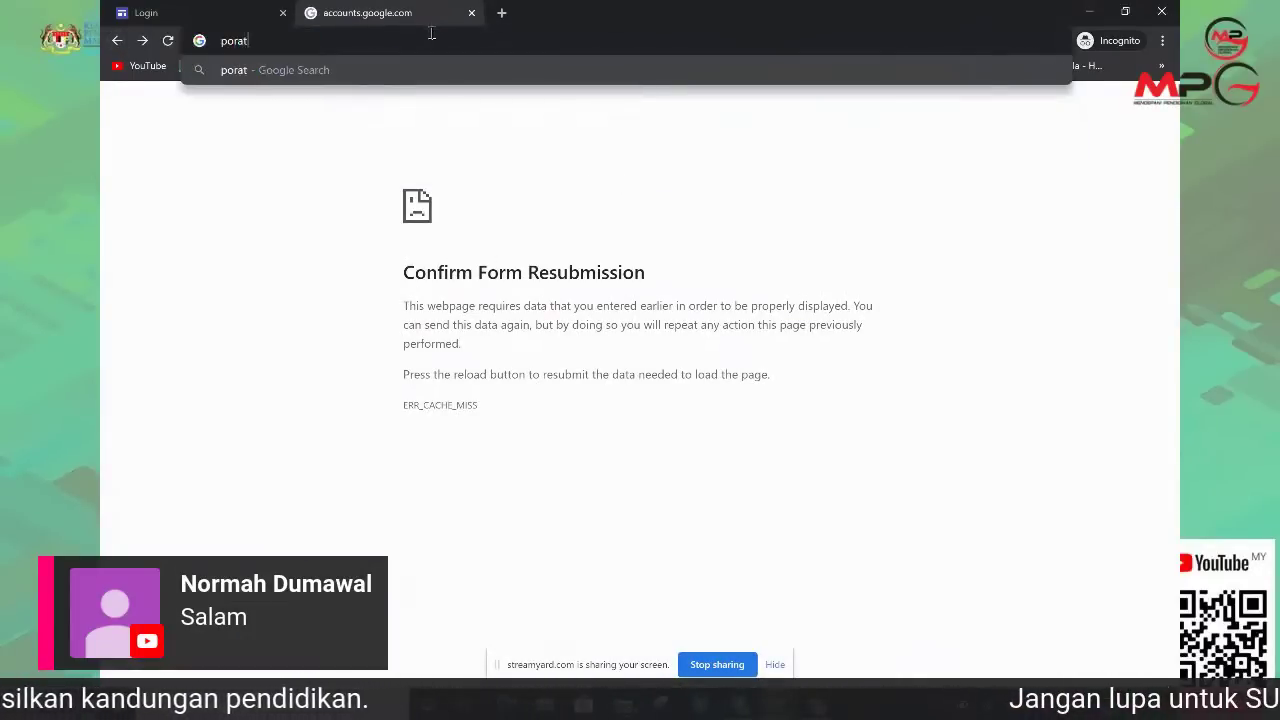
key(BackSpace)
key(BackSpace)
key(BackSpace)
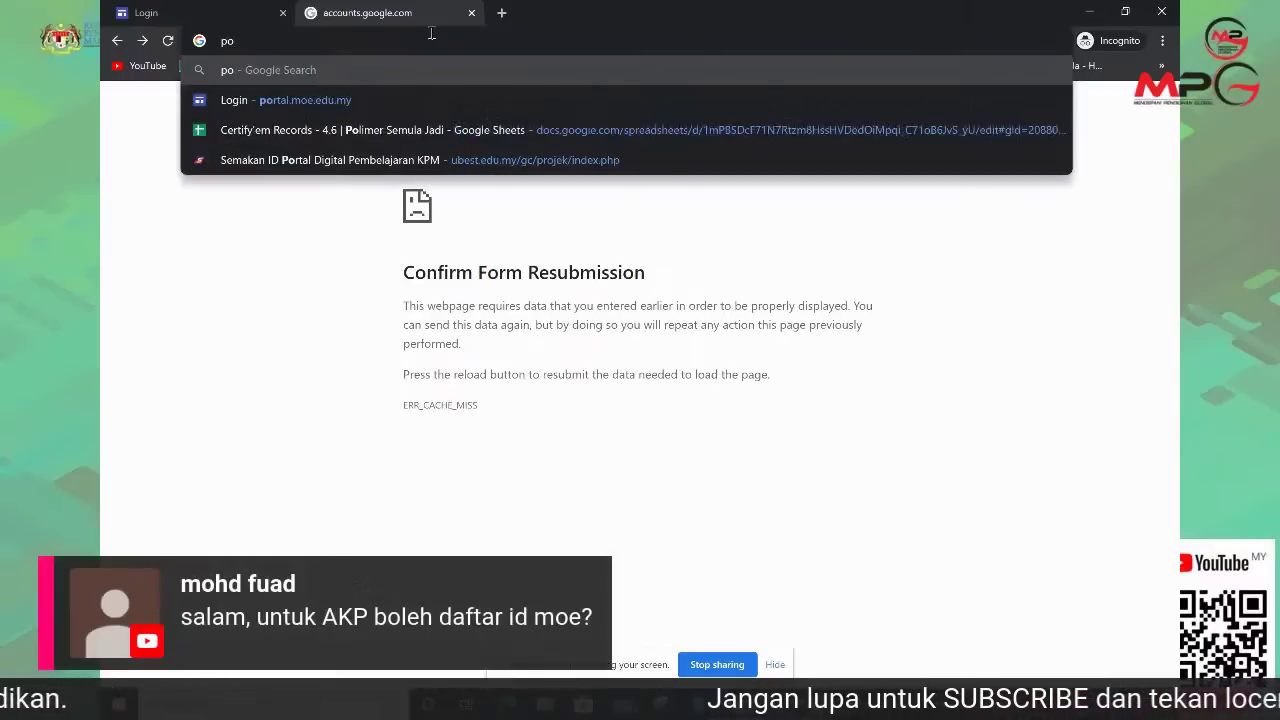
click(407, 95)
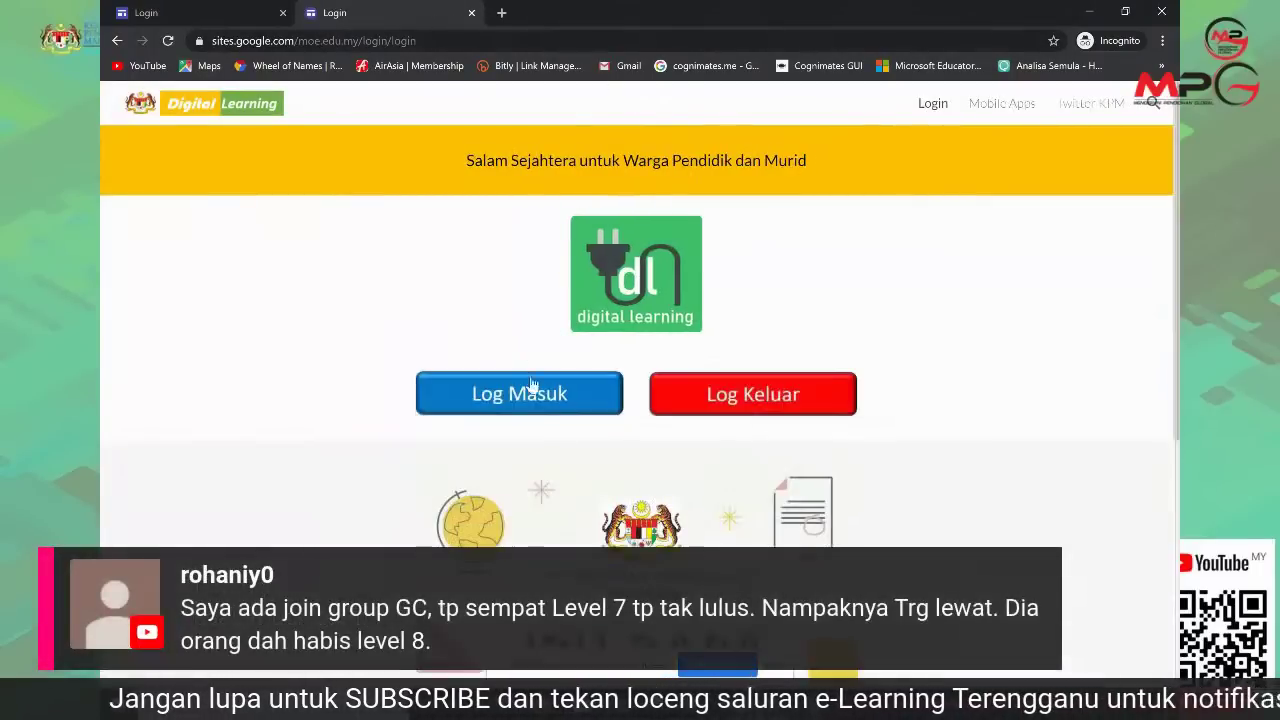
- Log in via Log Masuk with the copied student e-mail and the account password
click(538, 400)
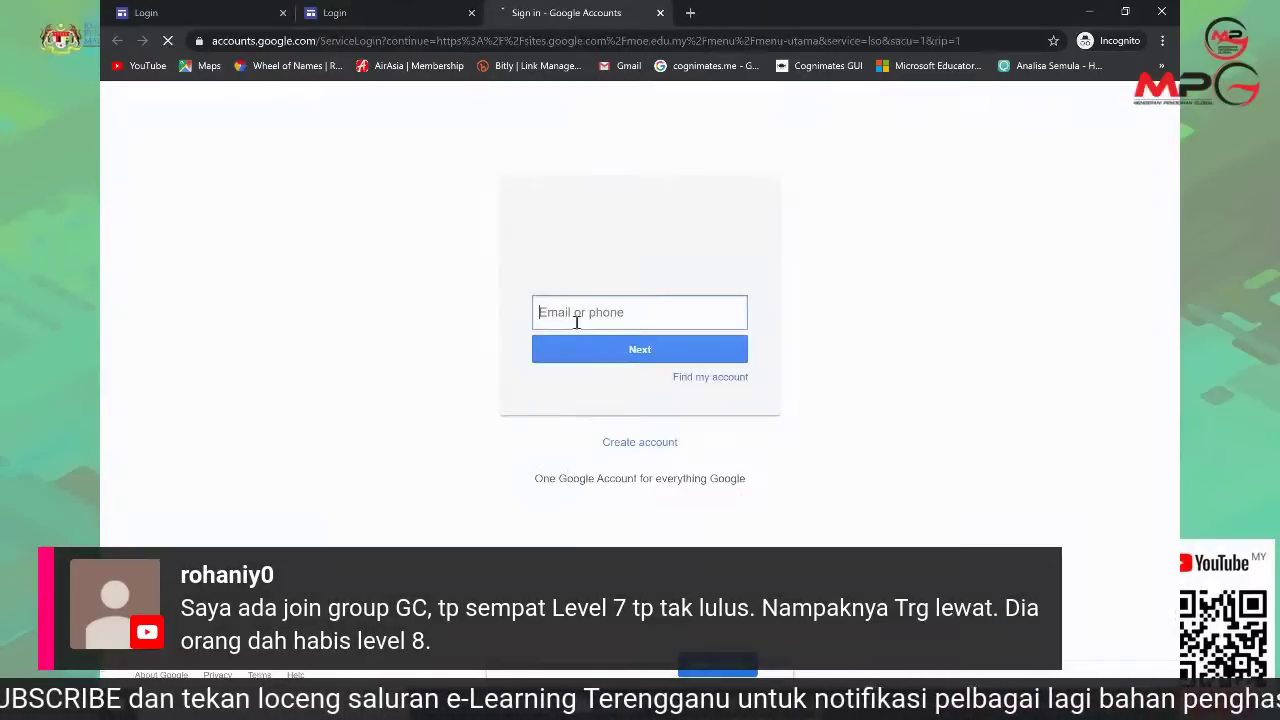
click(600, 316)
right_click(601, 322)
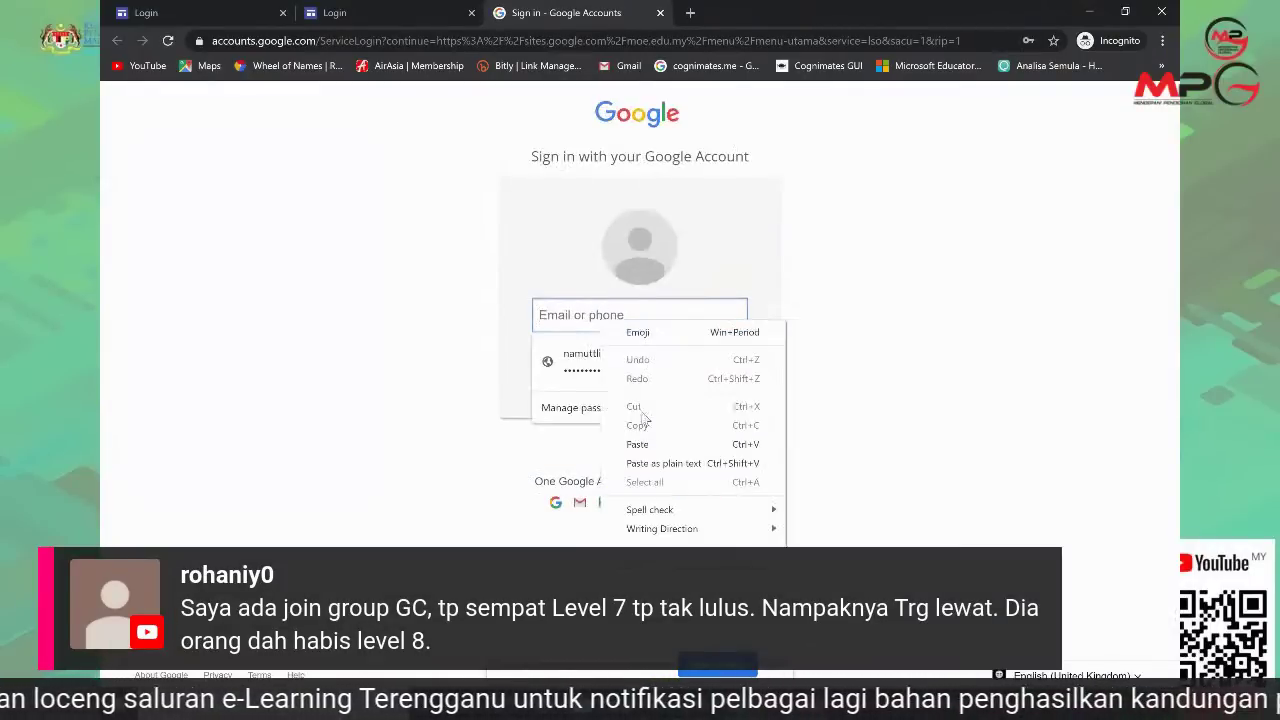
click(651, 446)
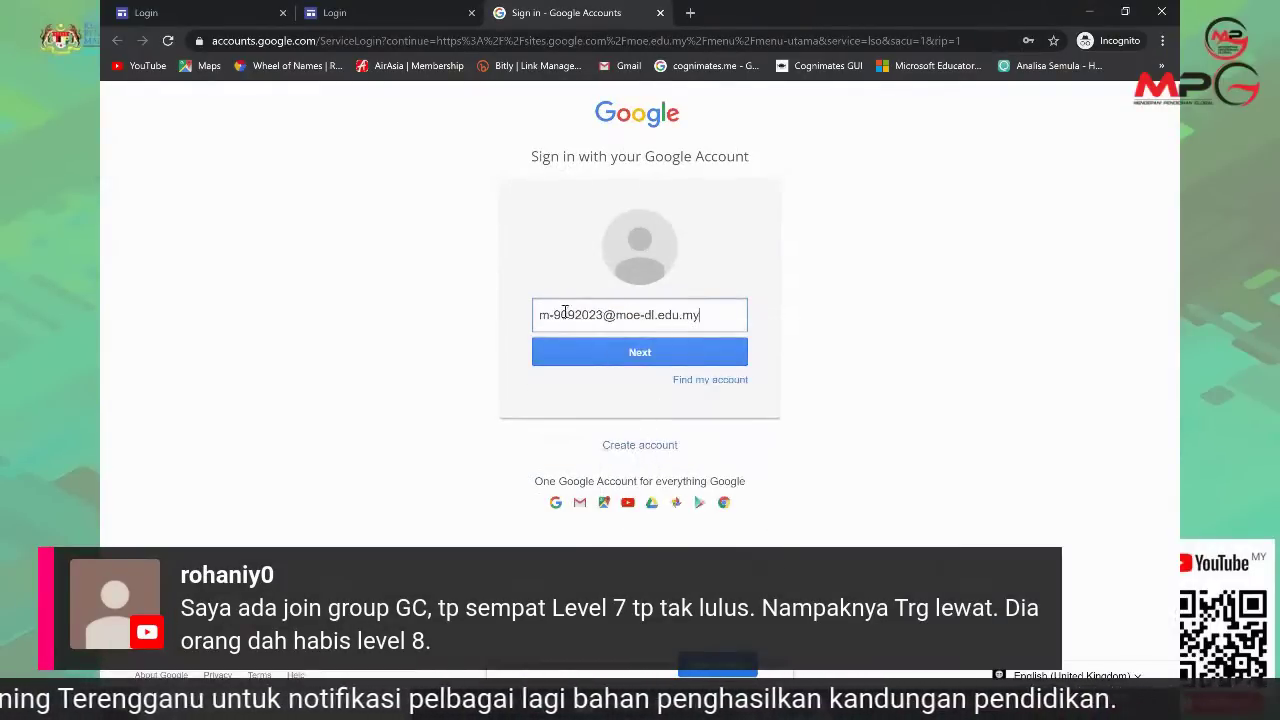
click(634, 364)
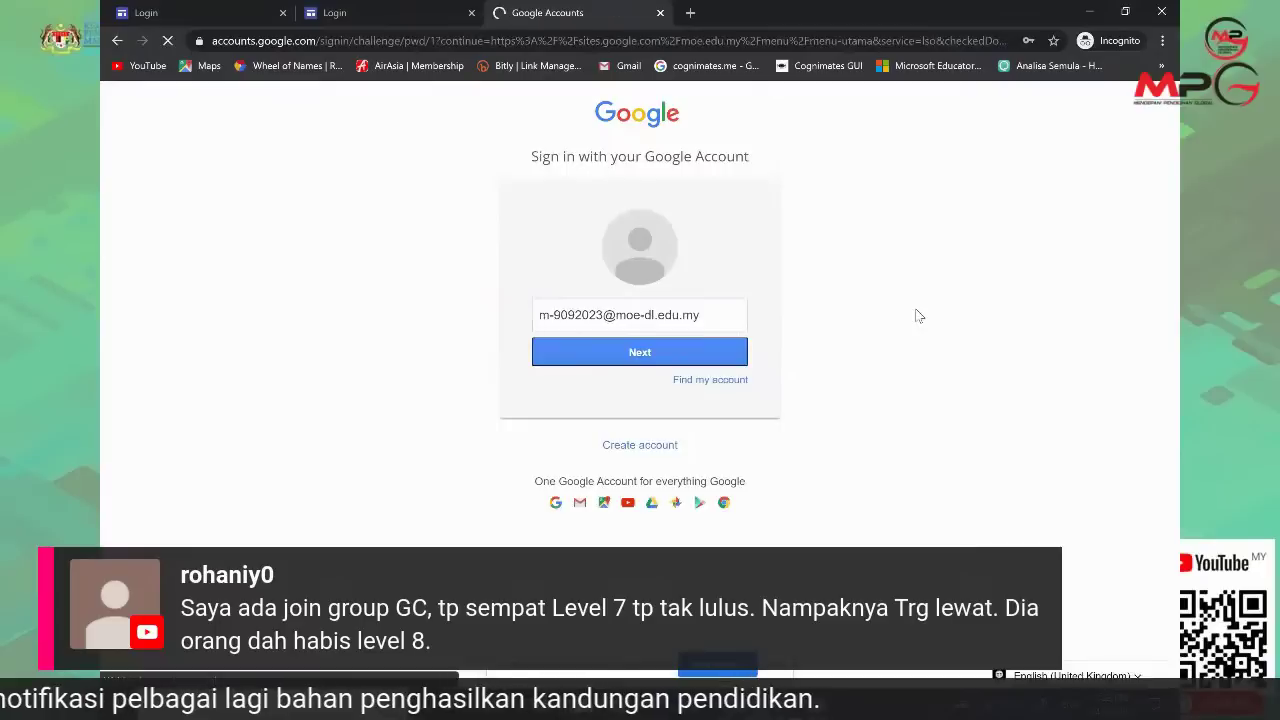
click(686, 411)
click(686, 411)
text(•••••)
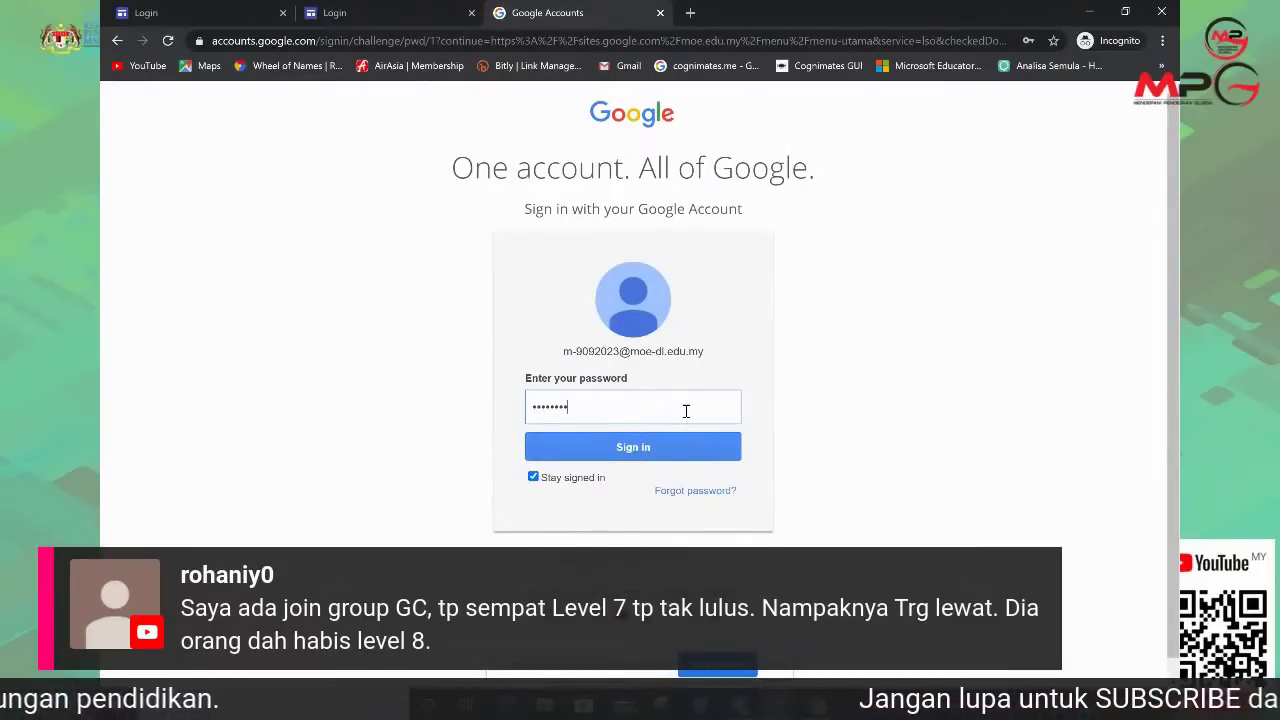
text(••••)
key(Return)
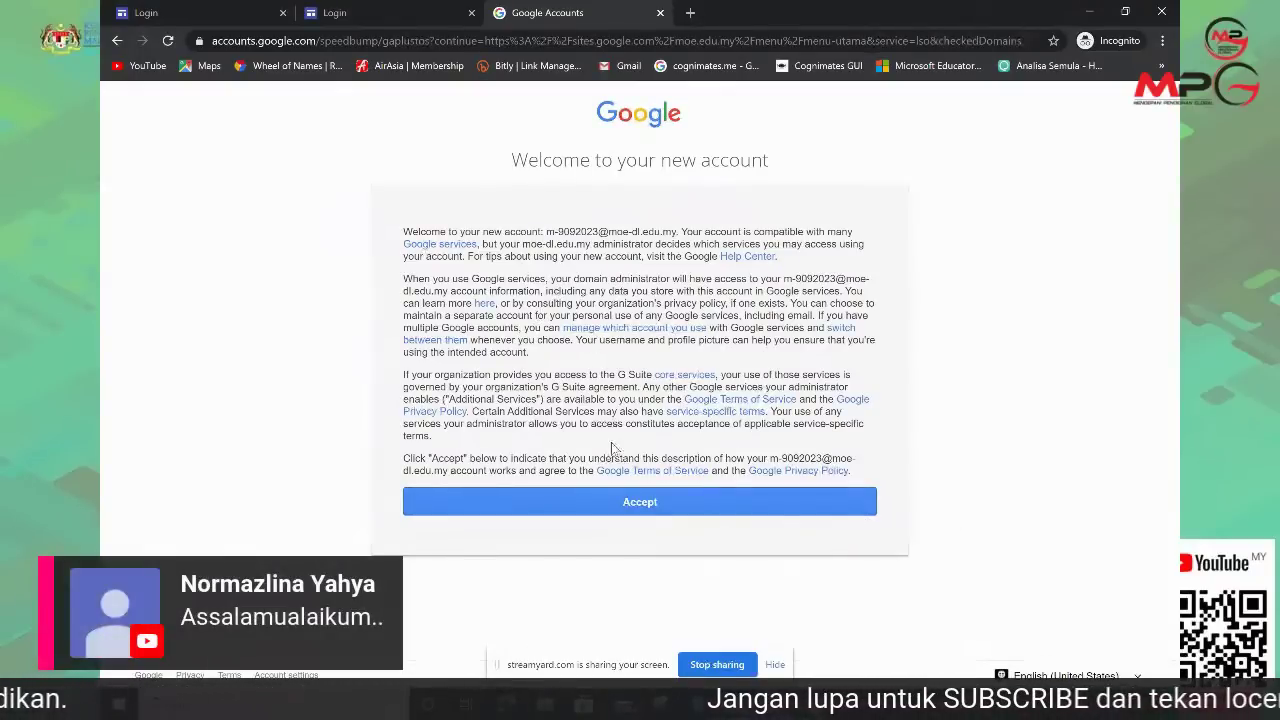
- Accept the new account's terms to continue to the Digital Learning portal
click(640, 503)
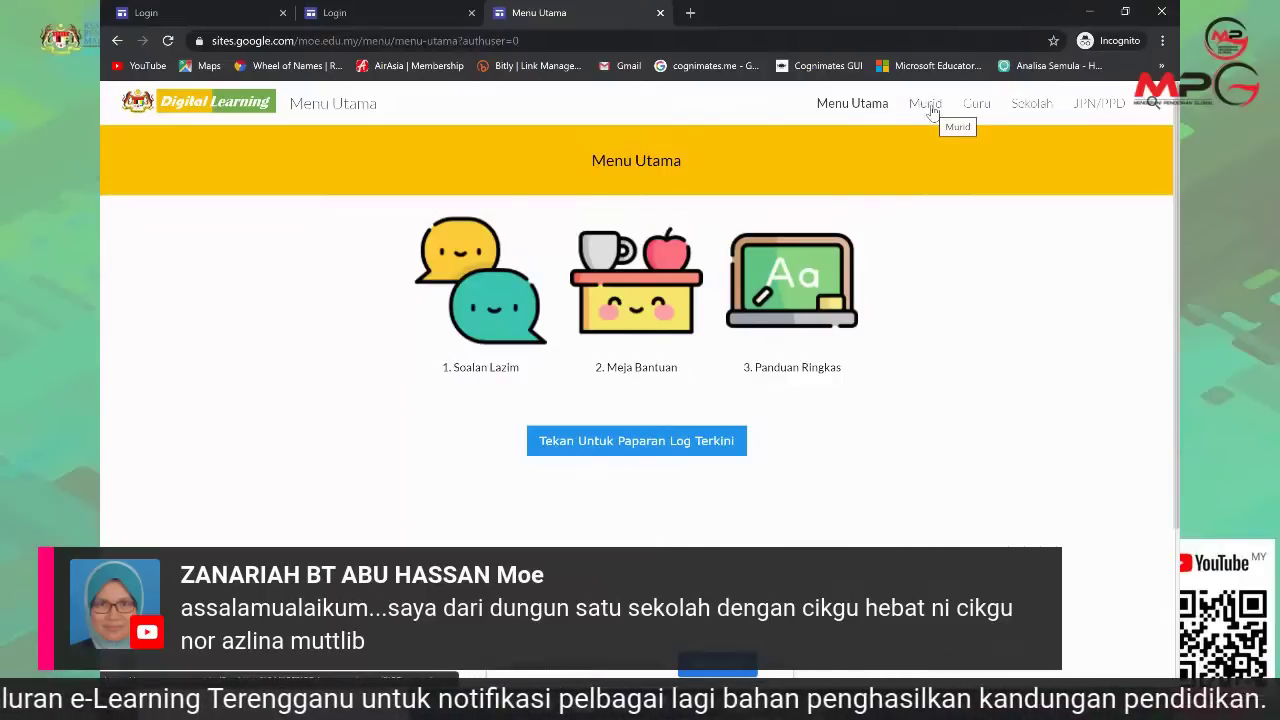
- Show the Murid student menu page, then minimise the incognito window
click(927, 108)
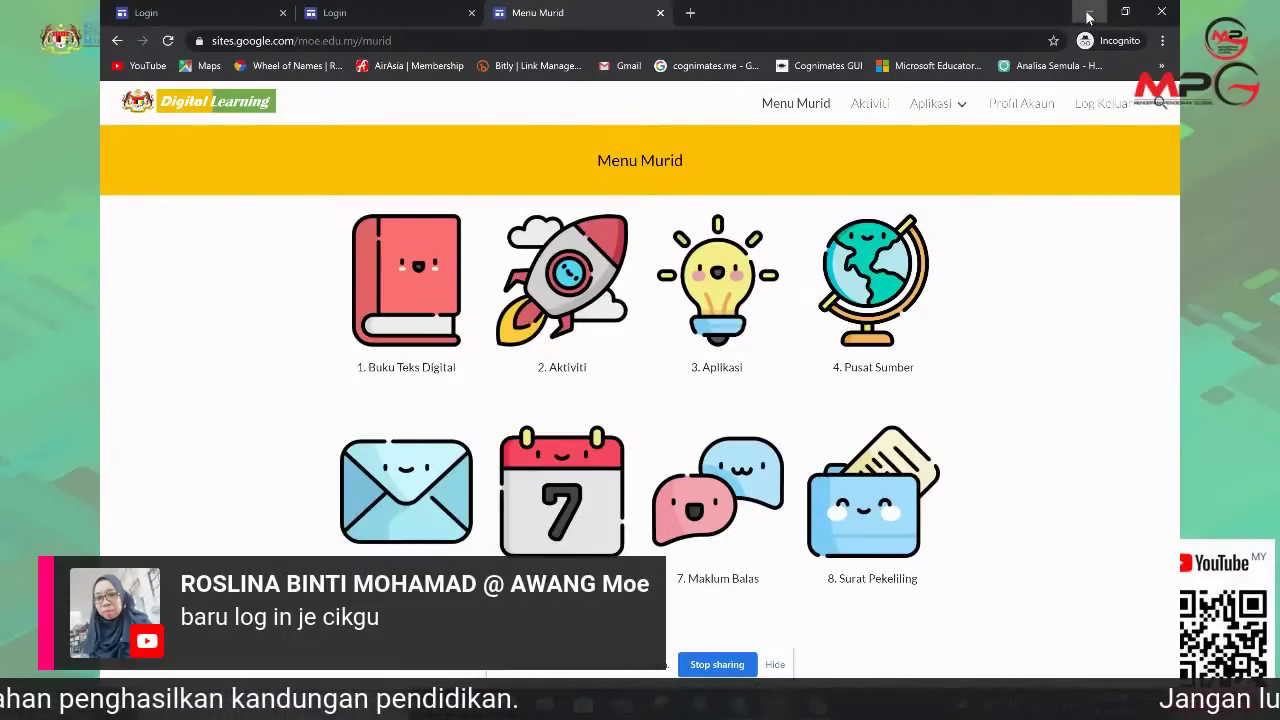
click(1088, 16)
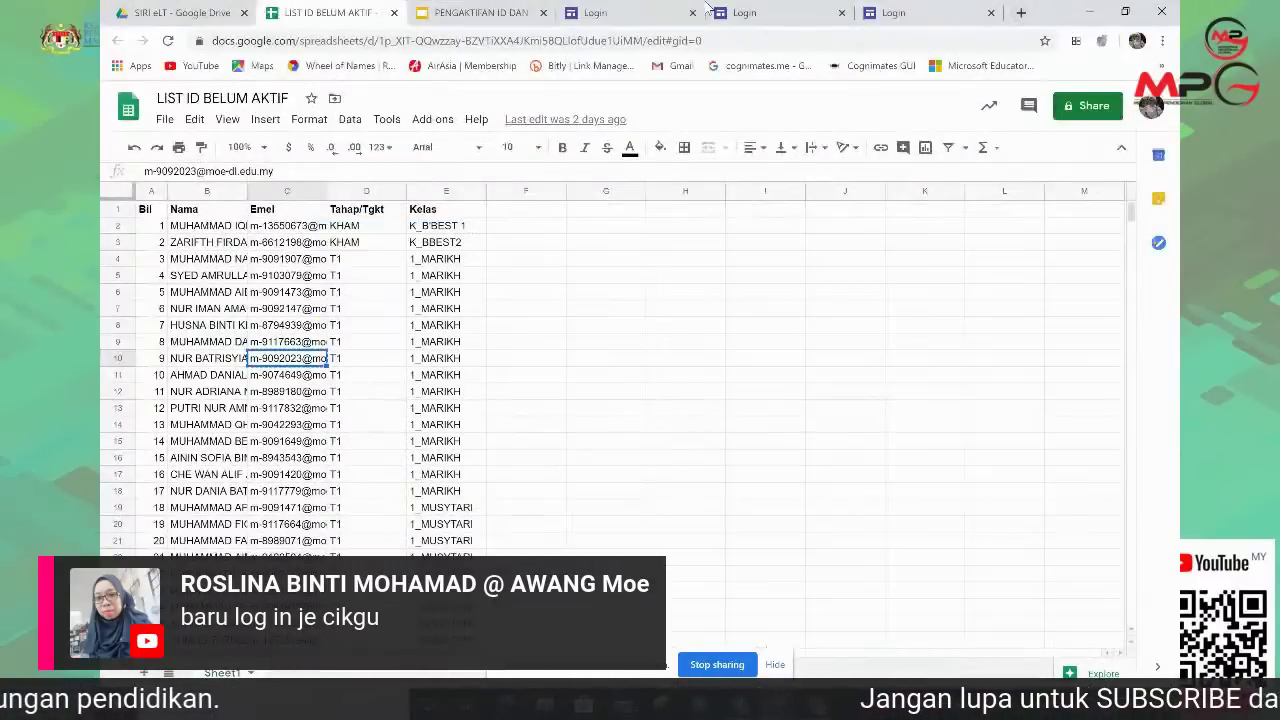
- Advance the PENGAKTIFAN presentation three slides toward the teacher and student menus slide
click(480, 13)
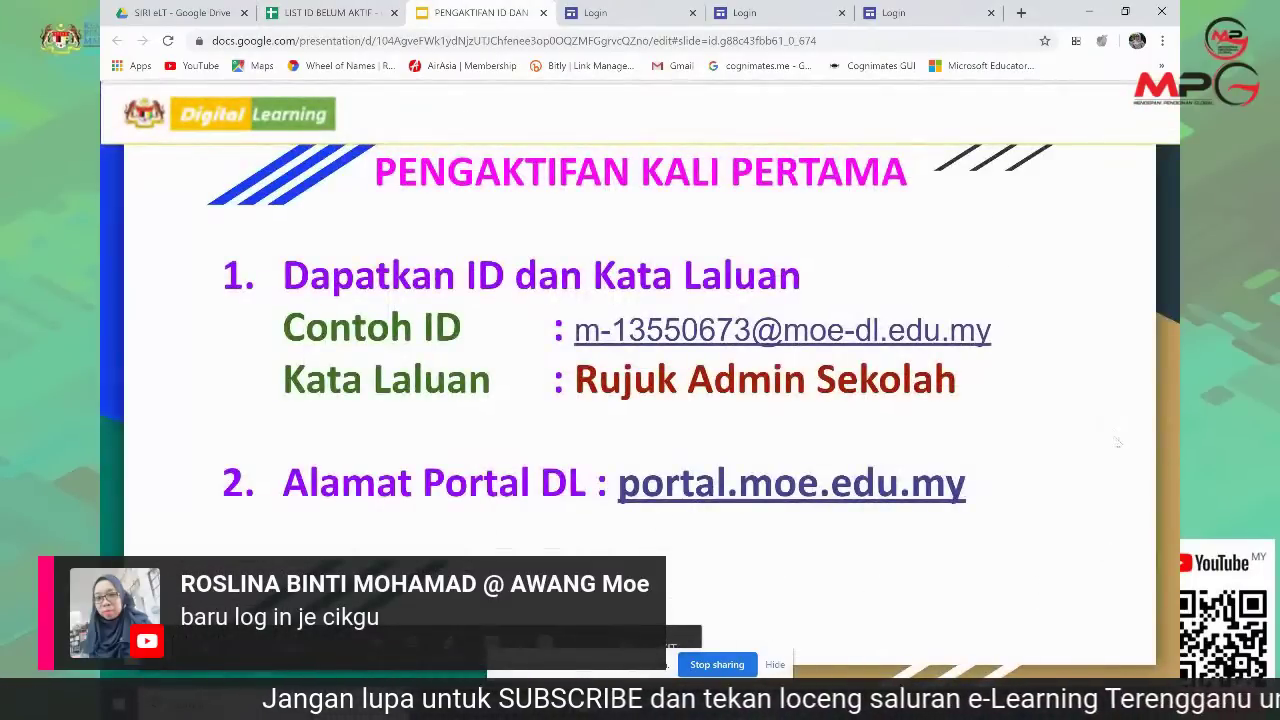
key(Right)
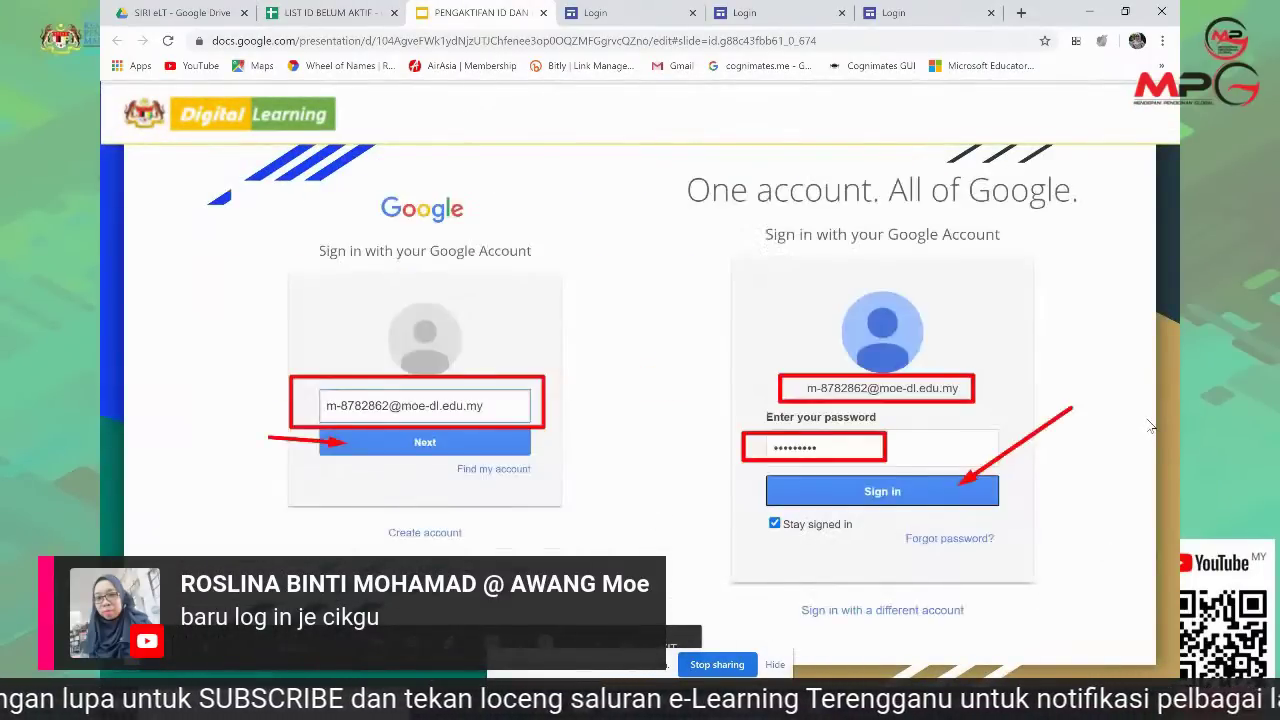
key(Right)
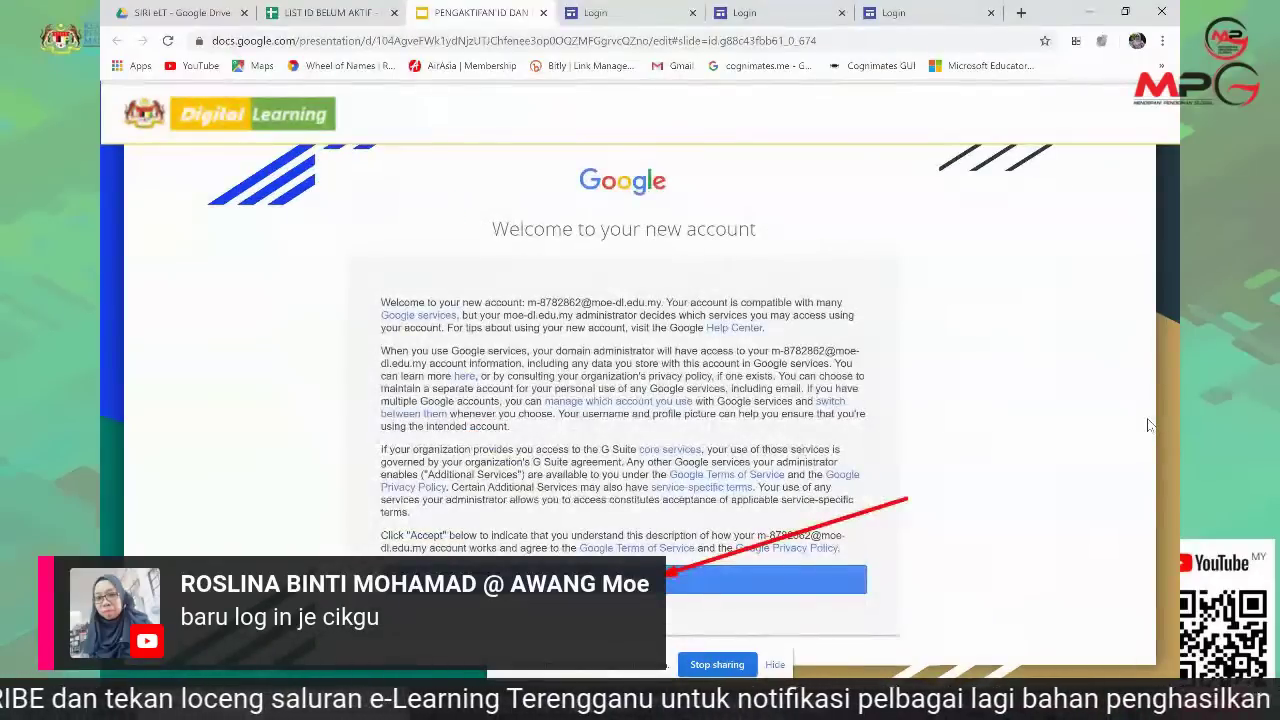
key(Right)
key(Right)
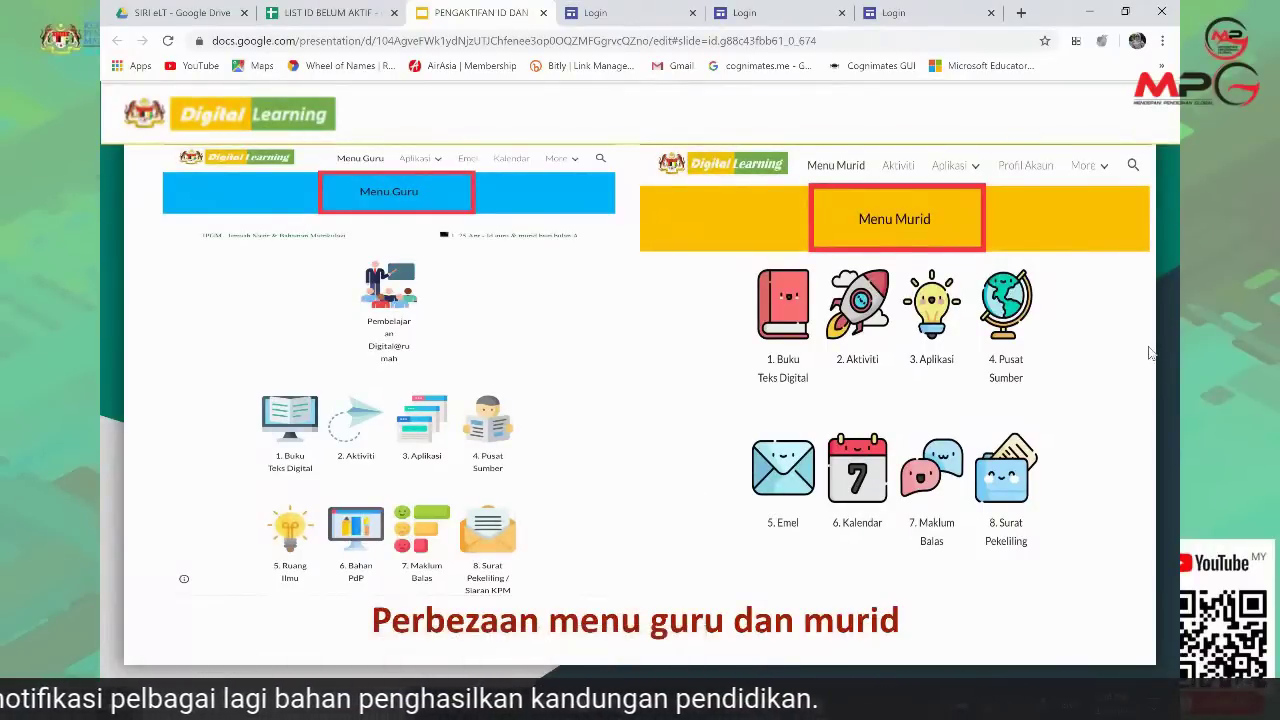
- Advance to the Menu 2. Aktiviti (Guru) slide and follow its link to Menu Guru
key(Right)
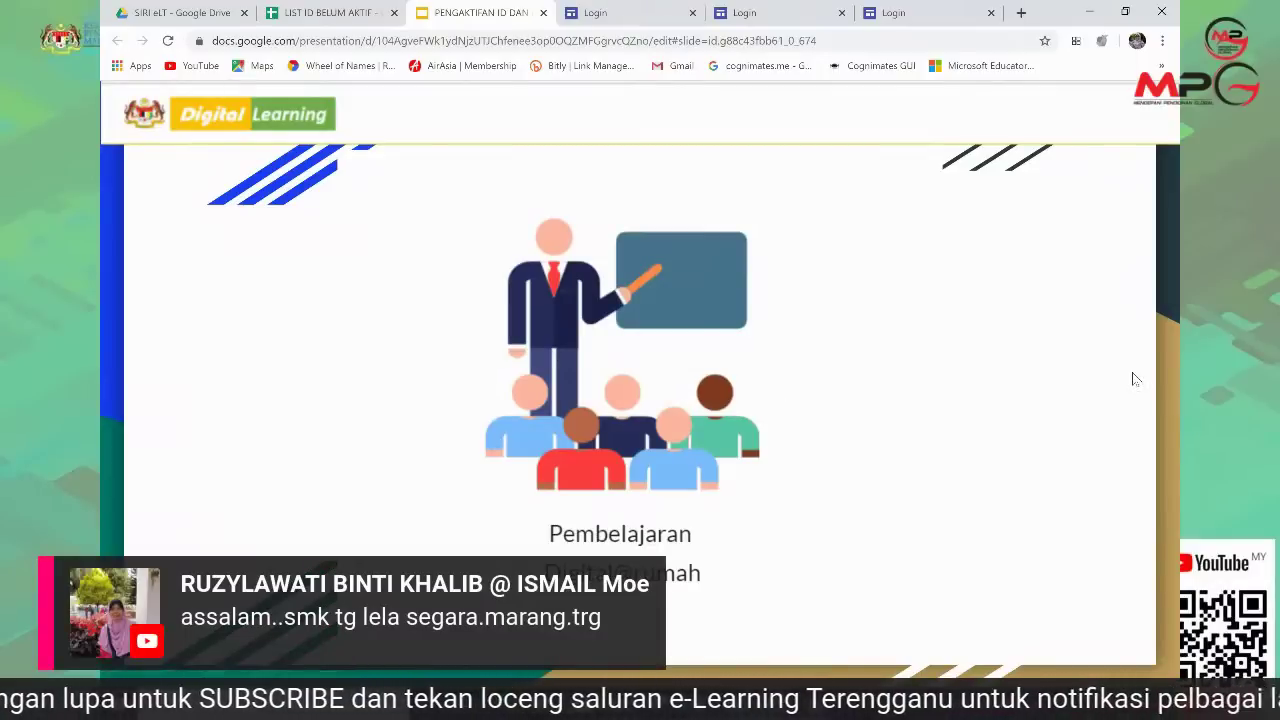
key(Right)
key(Right)
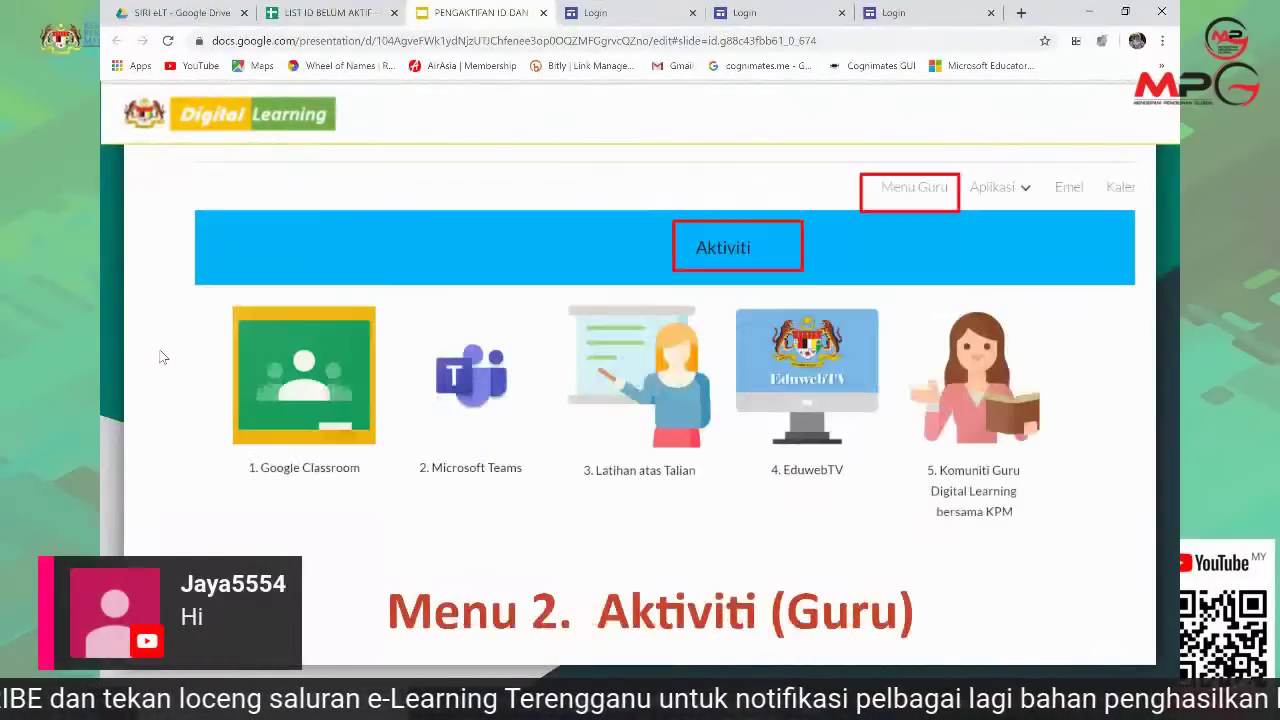
key(Right)
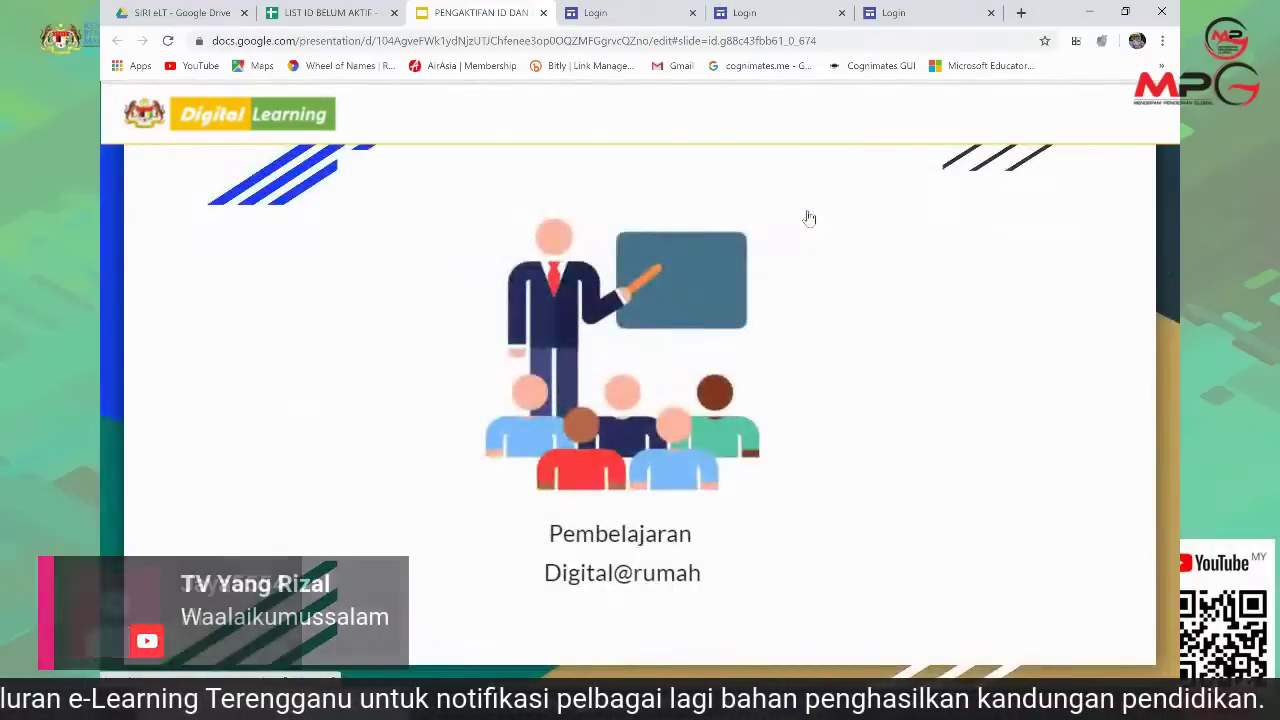
click(751, 326)
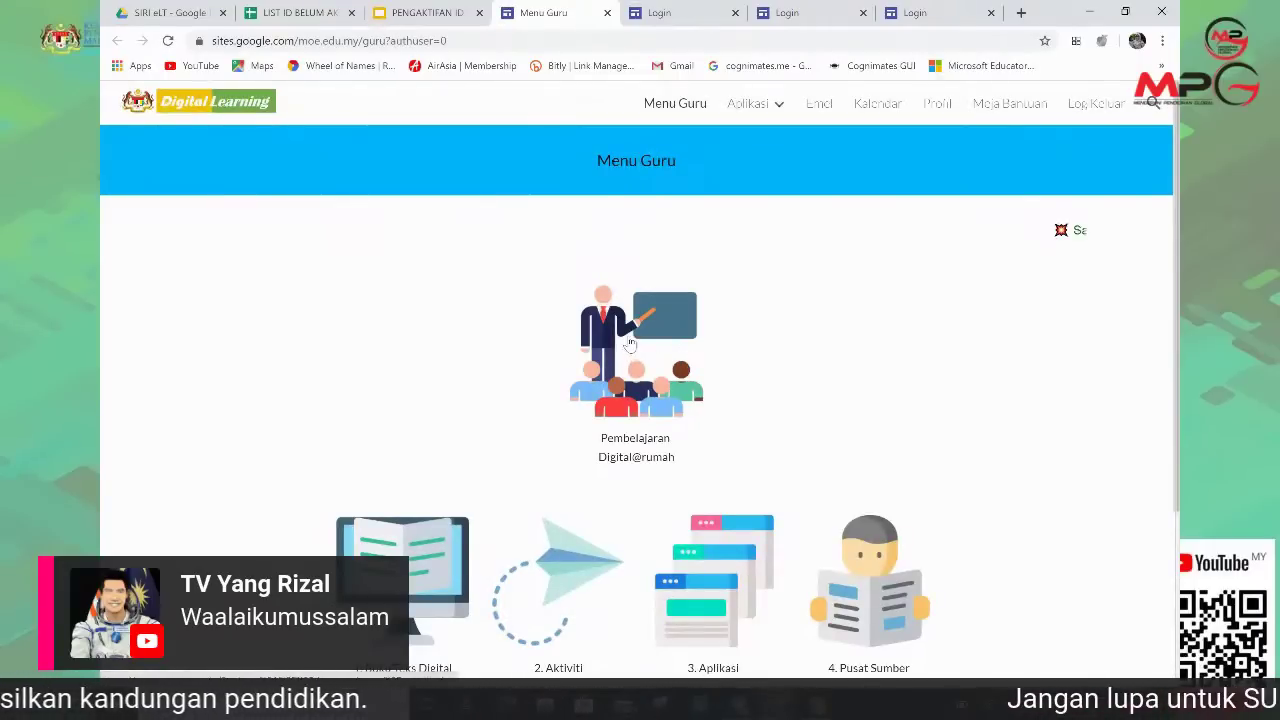
- Choose the Pembelajaran Digital@rumah option on Menu Guru to reach Sumber Digital PdP
click(633, 354)
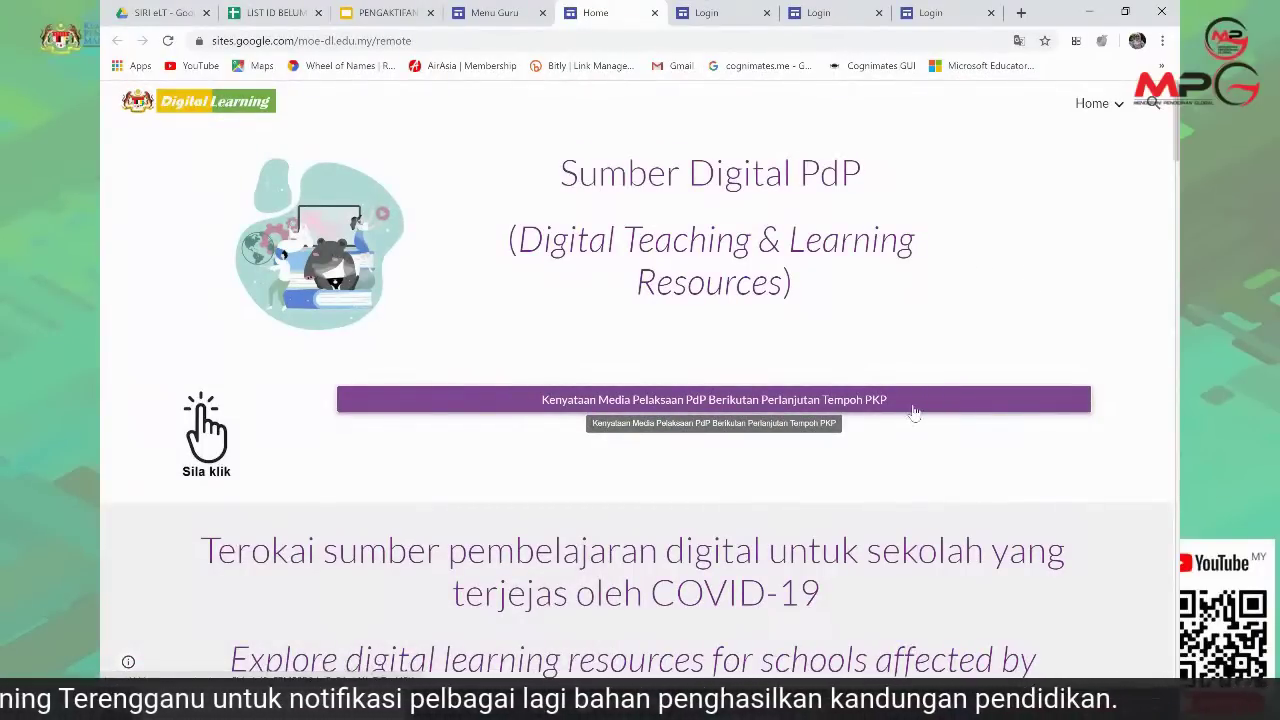
- Scroll through the Sumber Digital PdP page, then go back to the PENGAKTIFAN slides
scroll(1076, 464, down, 3)
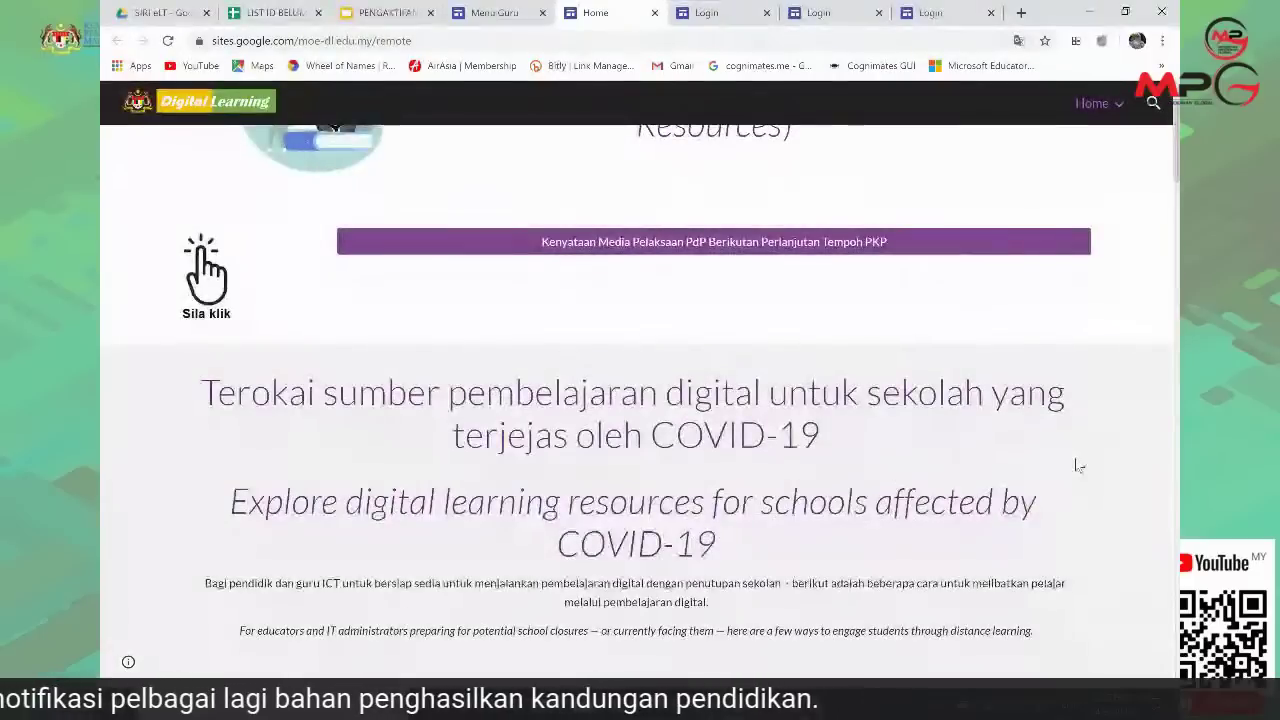
scroll(1076, 464, down, 5)
scroll(1076, 464, down, 2)
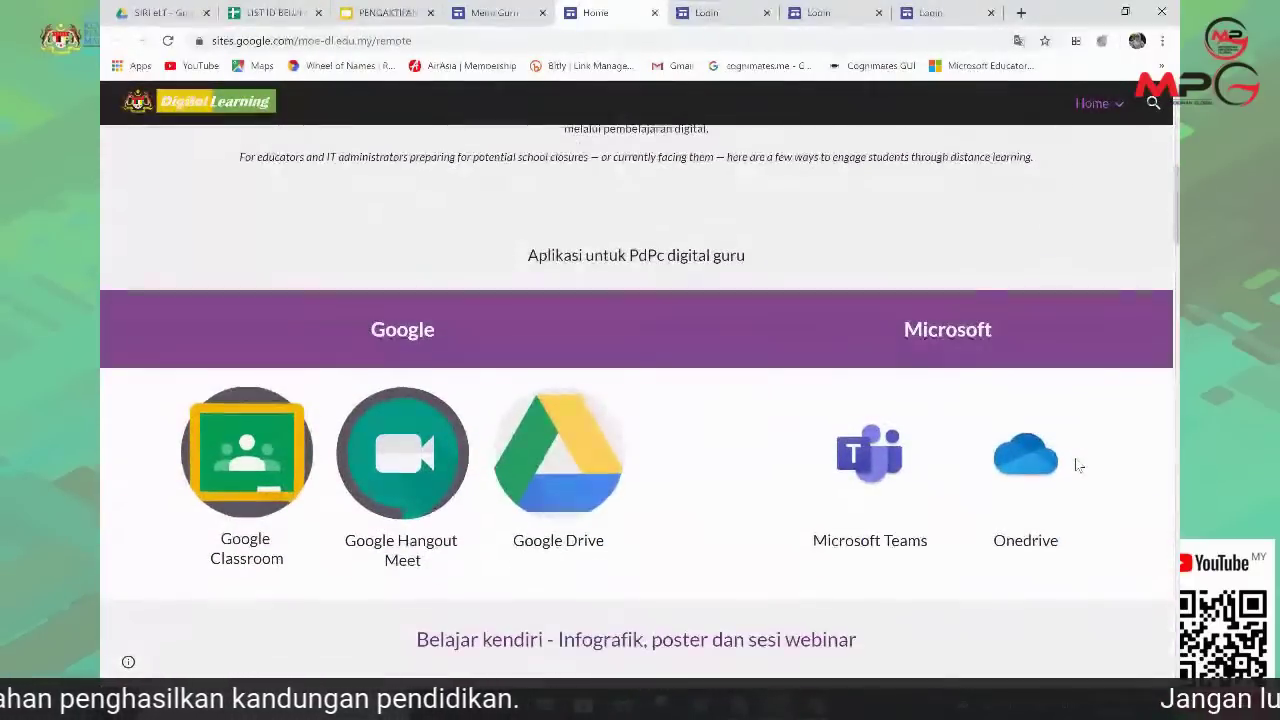
scroll(1077, 464, up, 10)
scroll(1077, 464, down, 5)
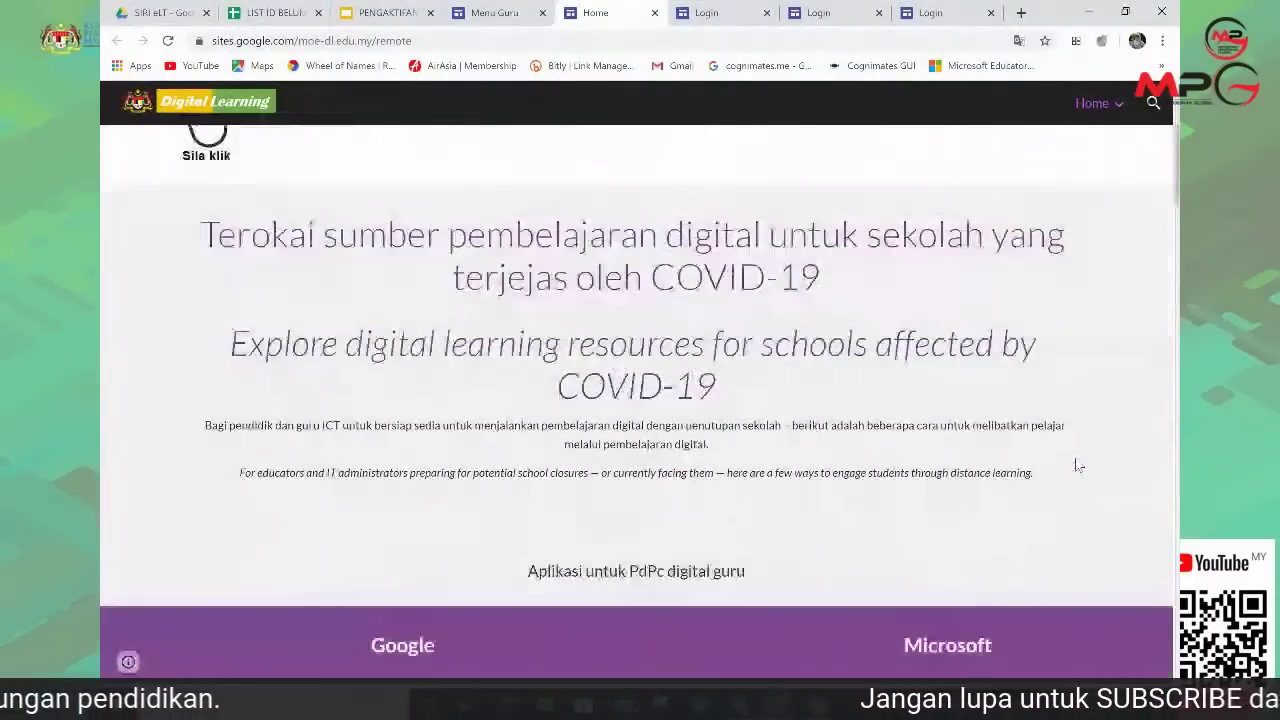
scroll(1077, 464, down, 7)
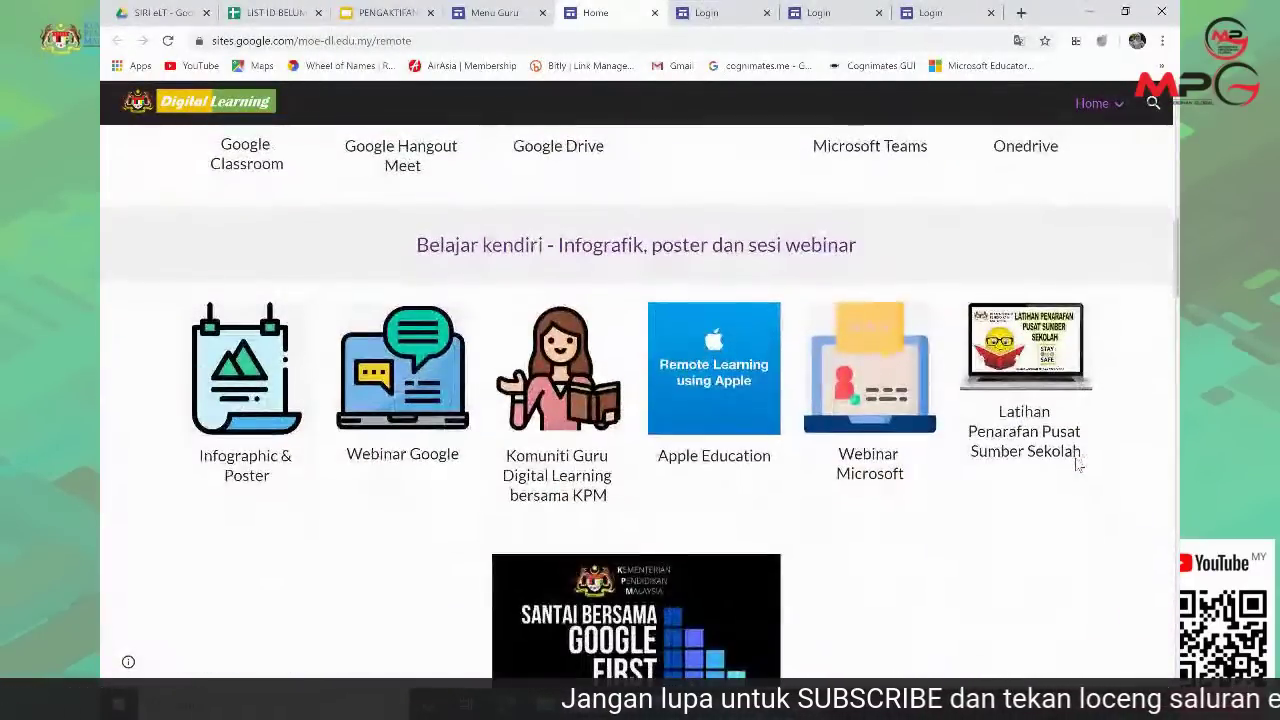
scroll(1077, 462, down, 1)
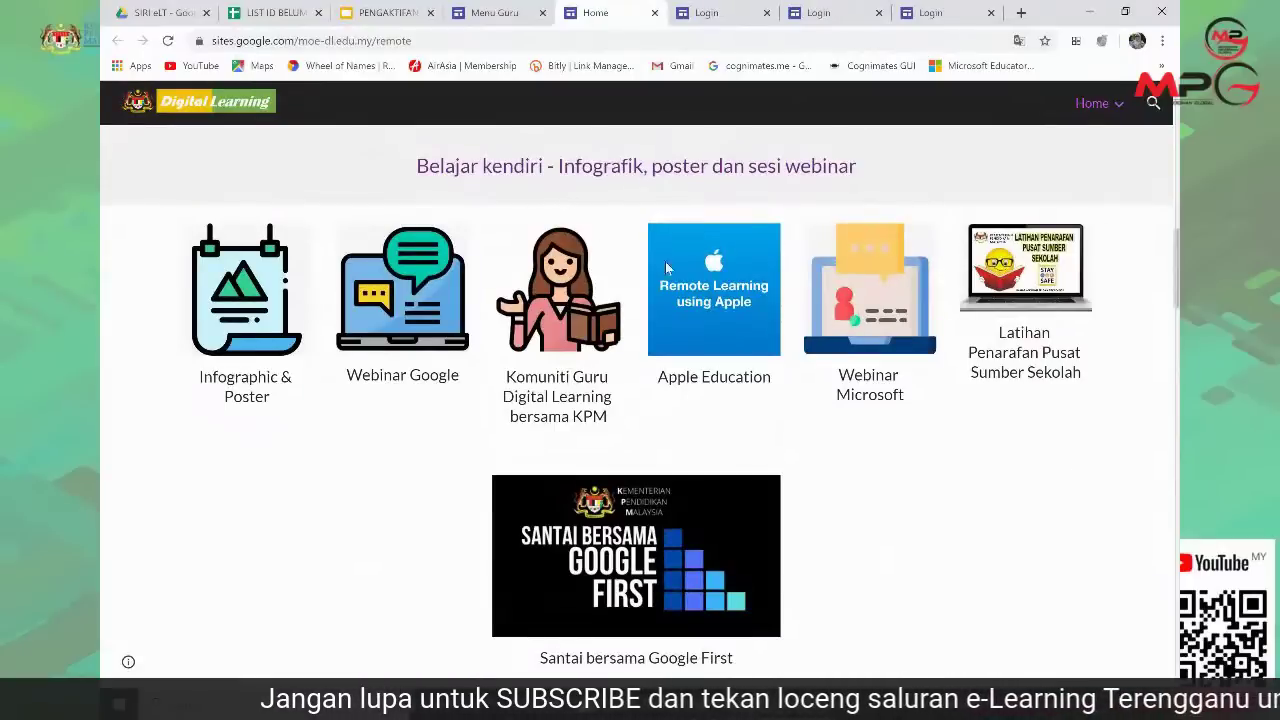
scroll(860, 460, down, 5)
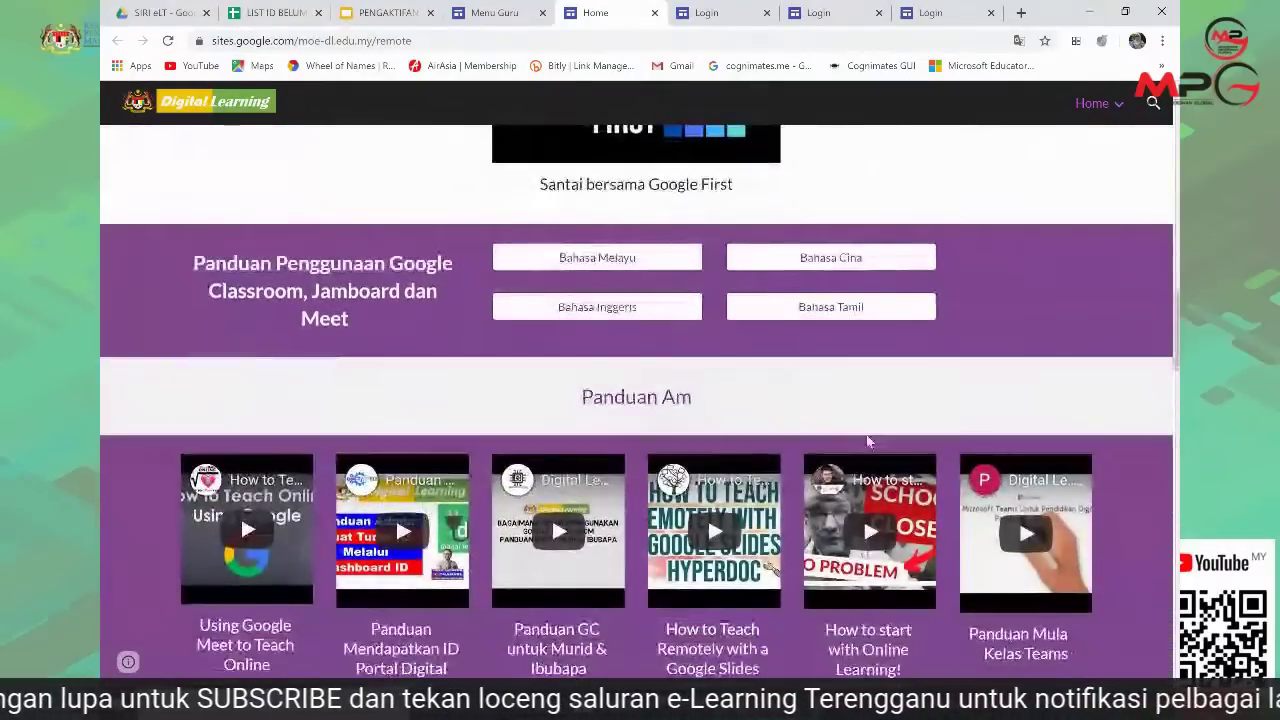
scroll(626, 418, down, 2)
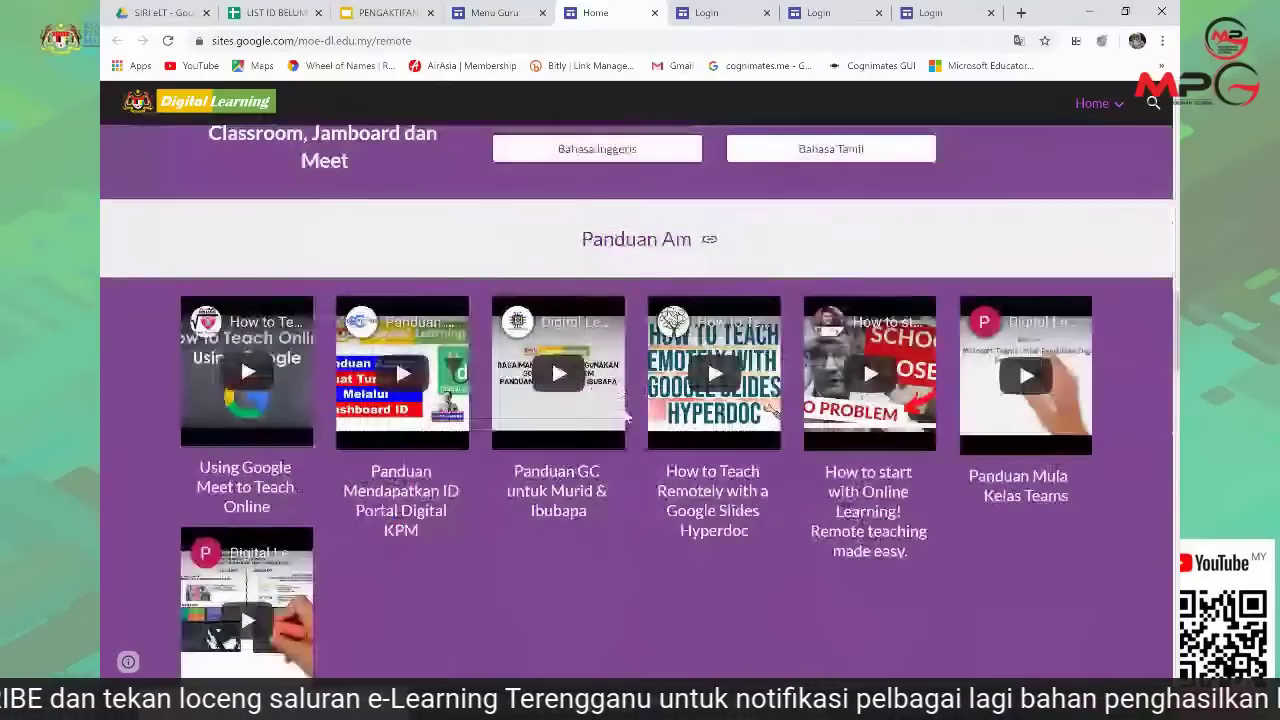
scroll(526, 437, down, 2)
scroll(517, 470, down, 4)
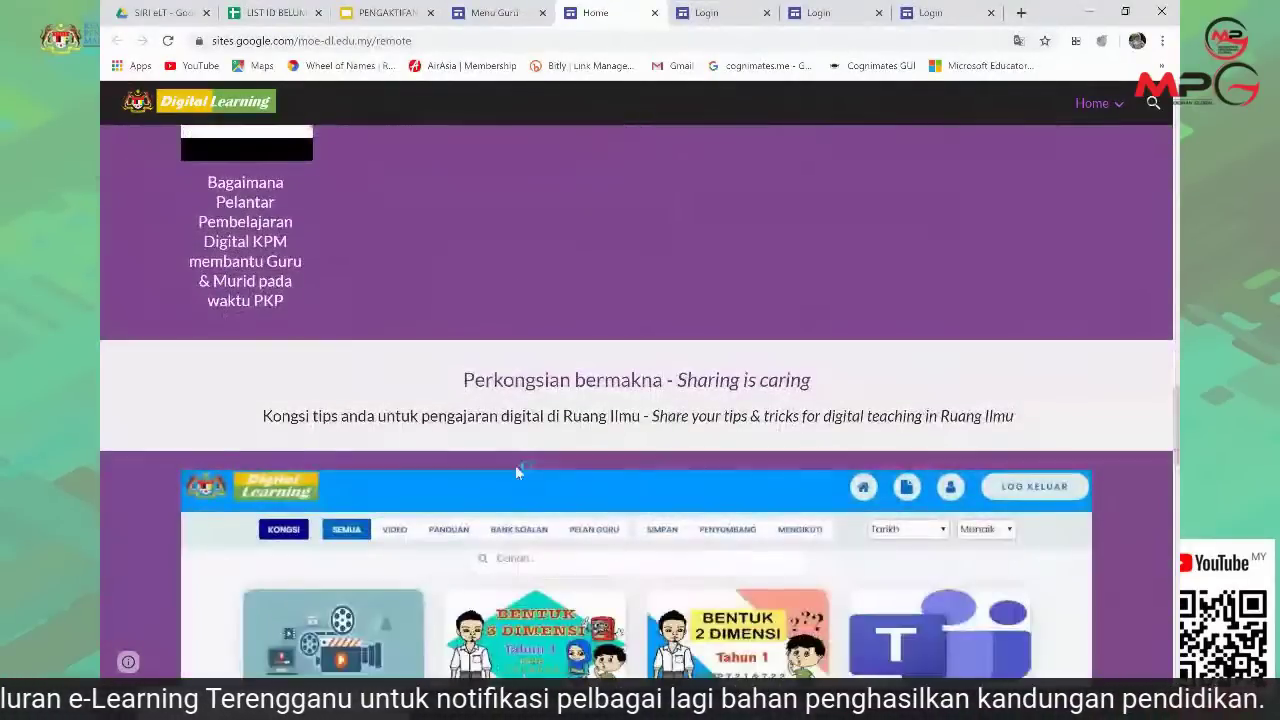
scroll(517, 470, down, 9)
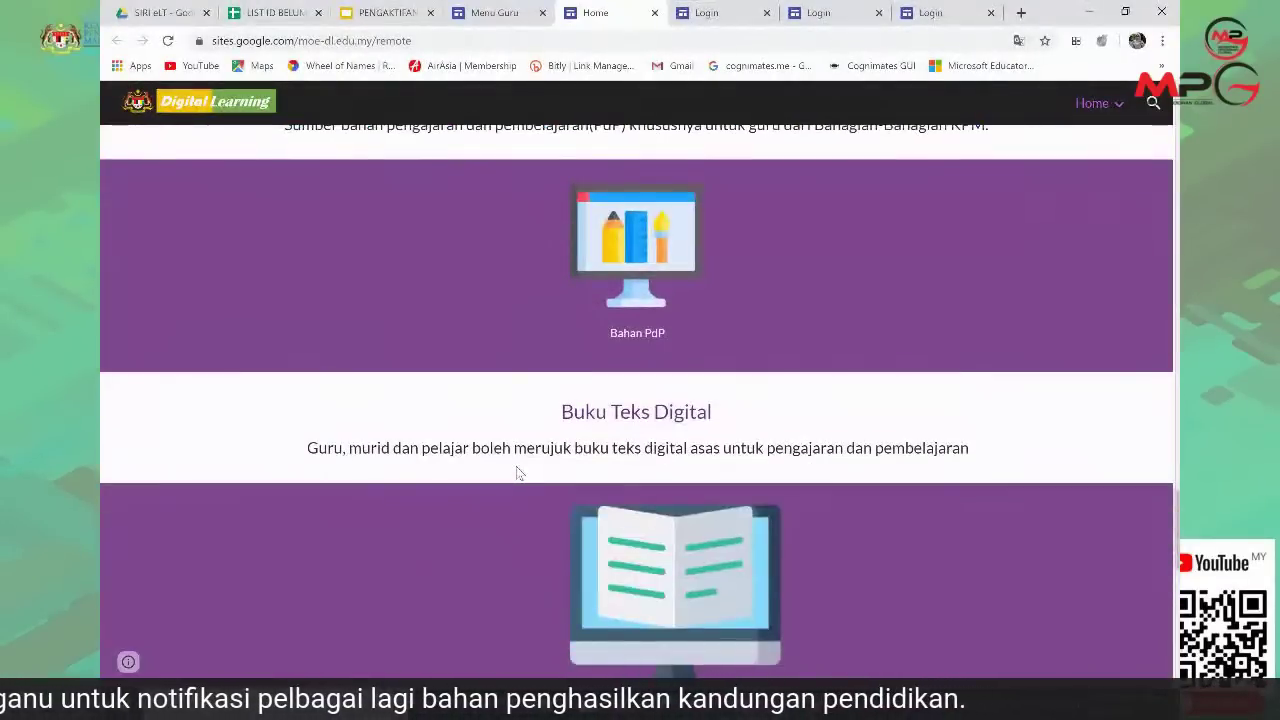
scroll(517, 472, down, 8)
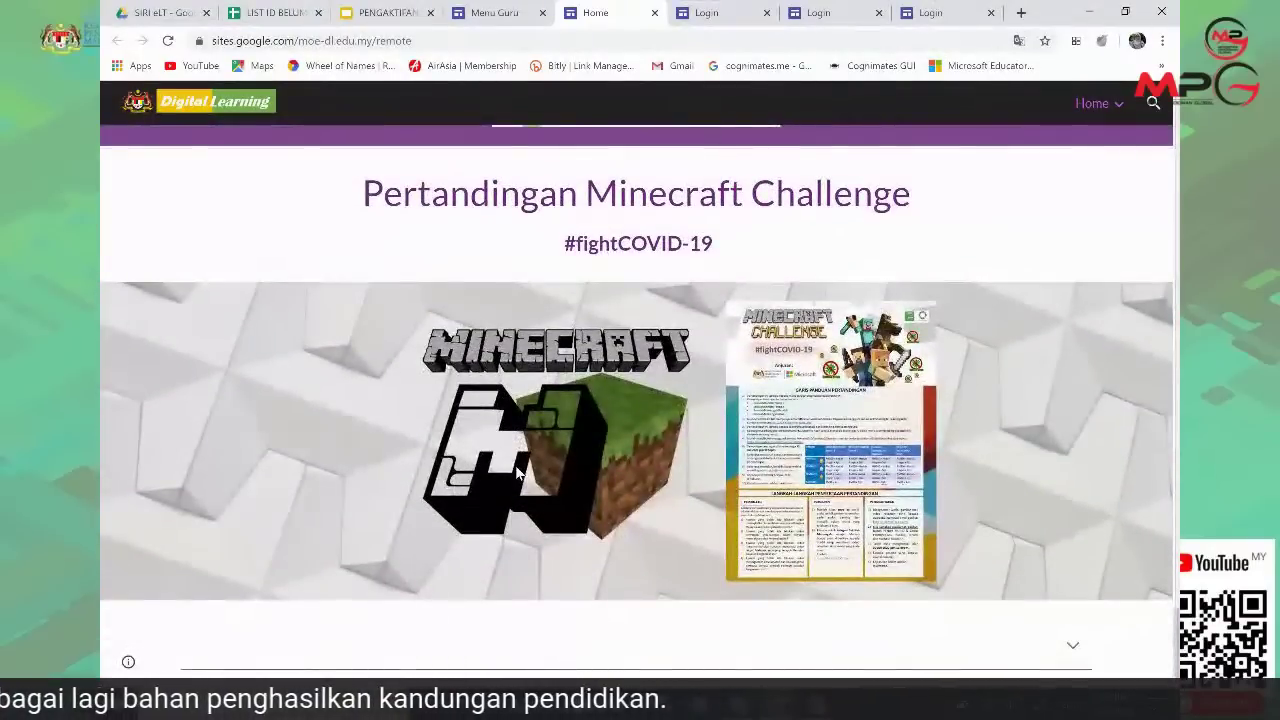
scroll(516, 474, up, 20)
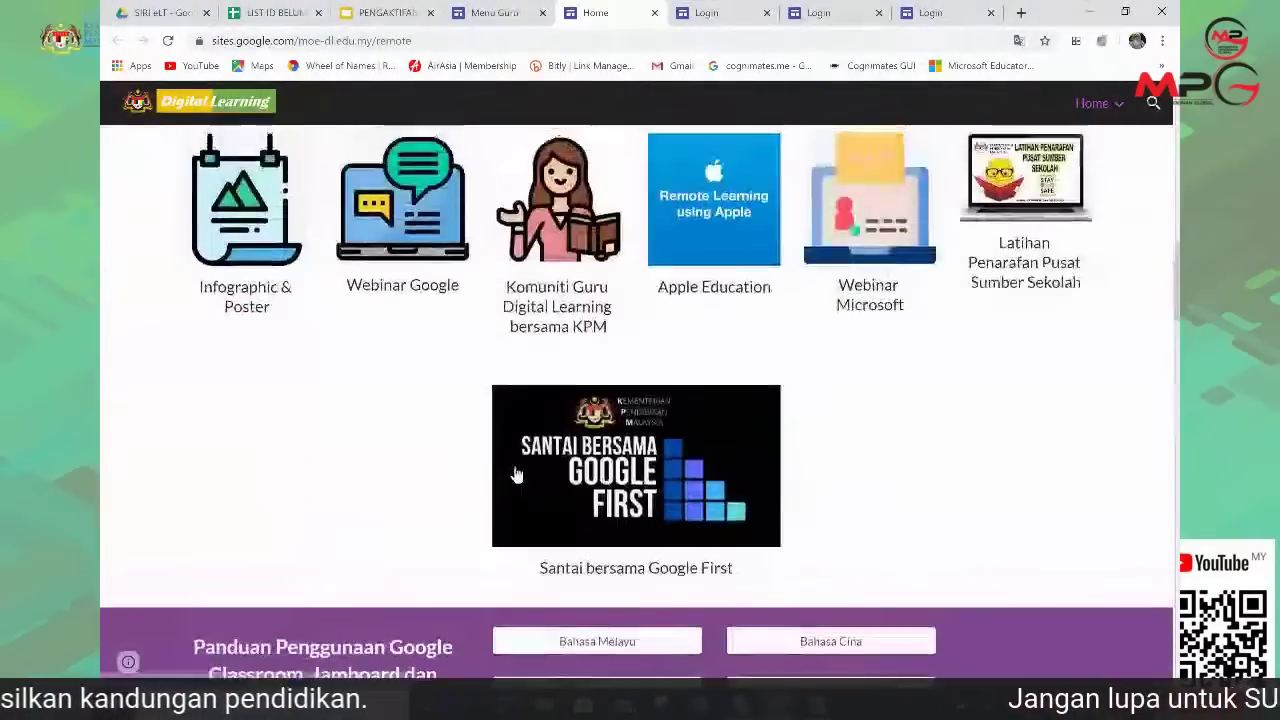
scroll(516, 474, up, 15)
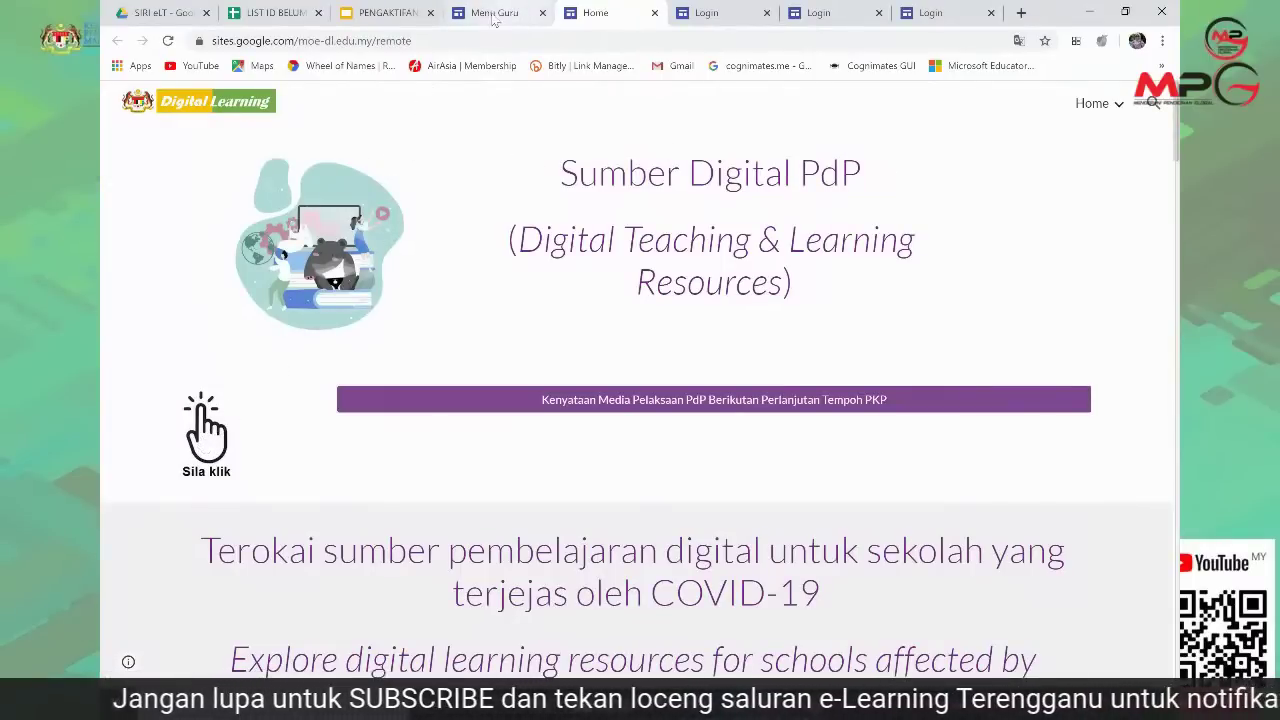
click(385, 14)
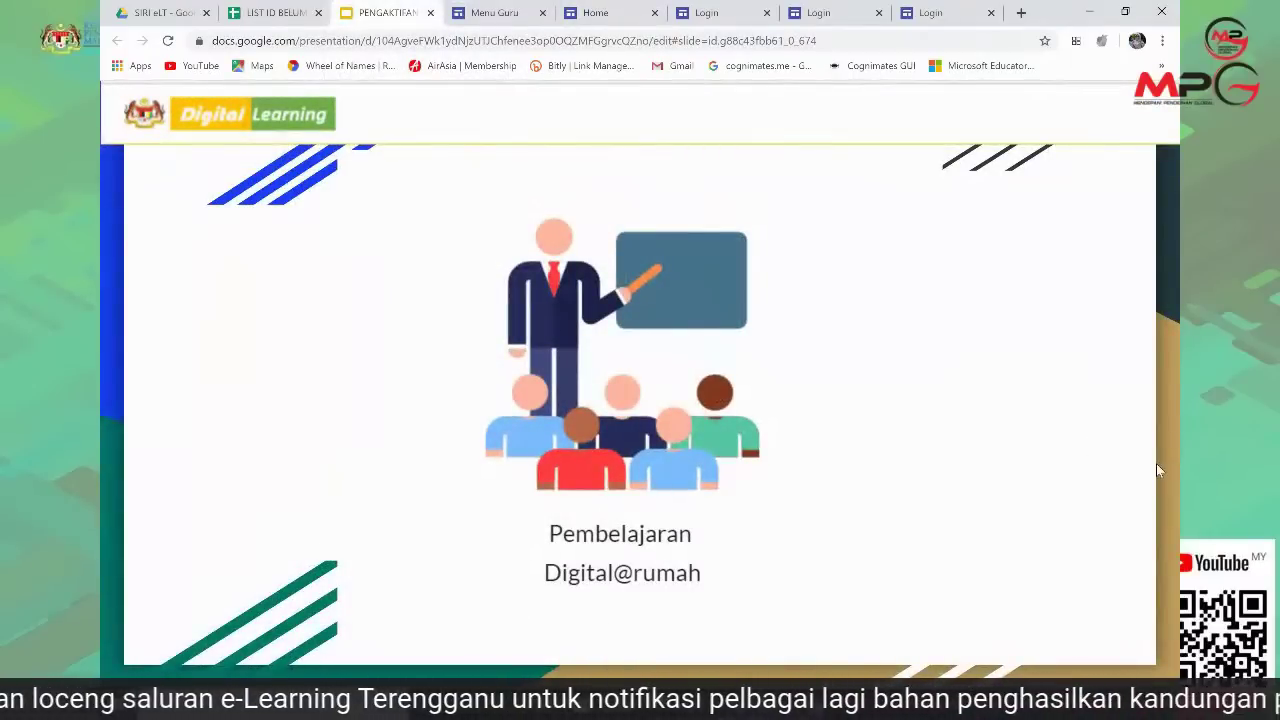
- Step through the slides, ending on slide 13, 'Menu 1. Buku Teks Digital'
key(Right)
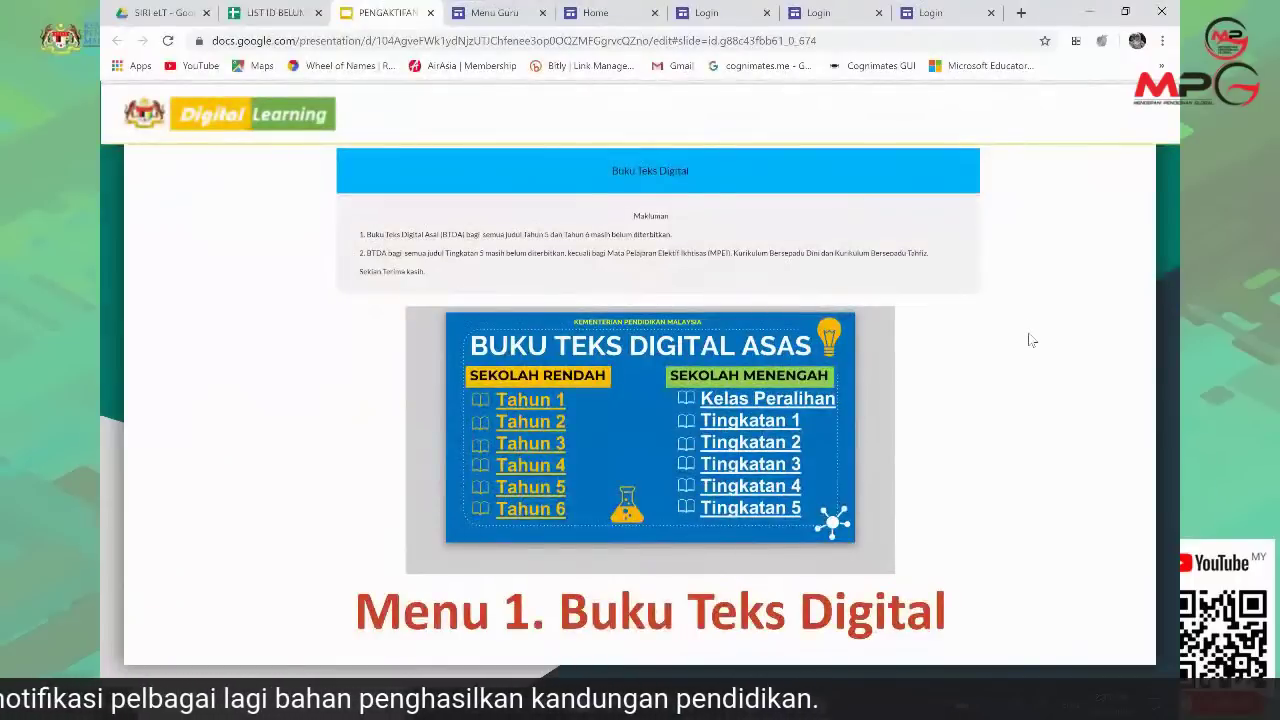
key(Left)
key(Left)
key(Right)
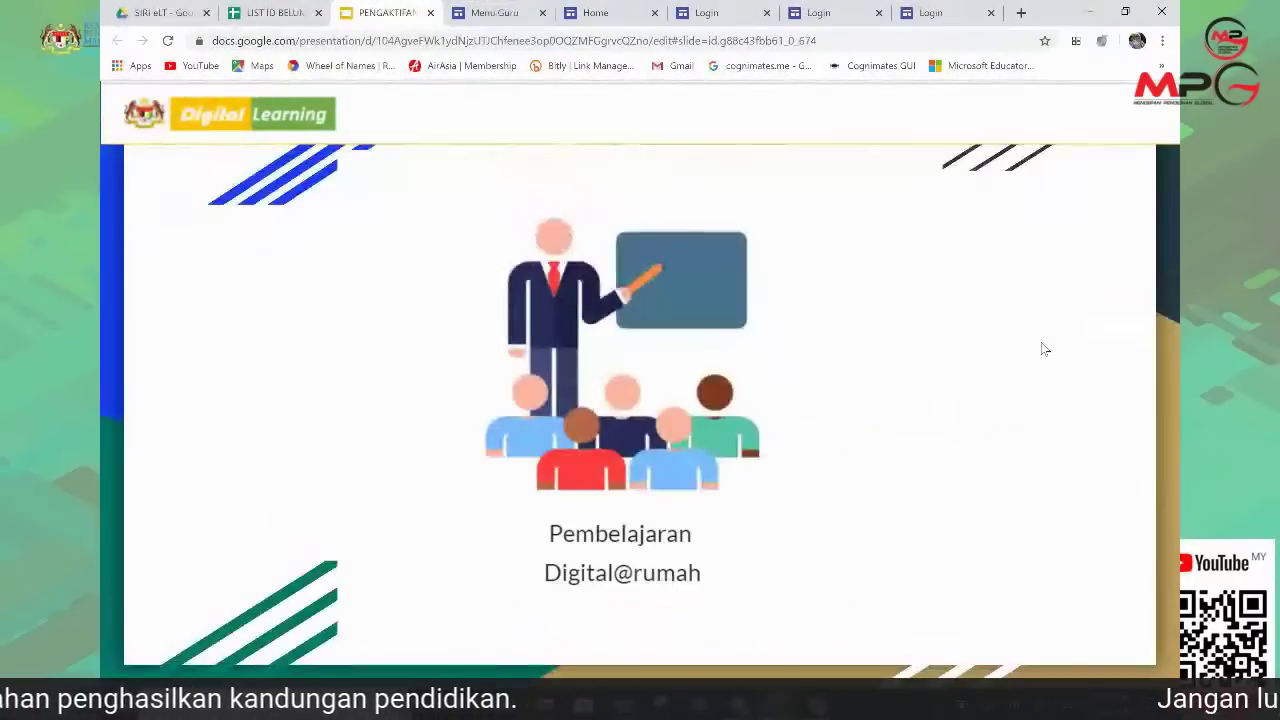
key(Right)
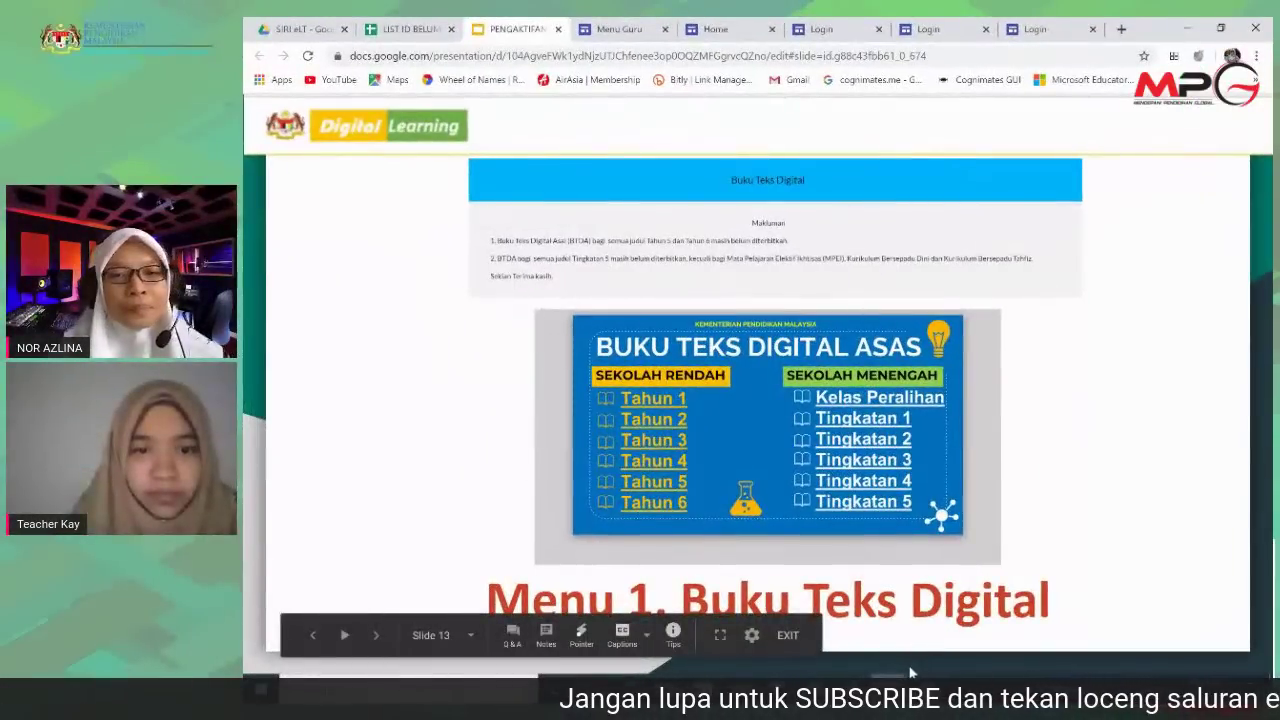
- Show the StreamYard broadcast with the second presenter's shared screen beside both presenters' cameras
mouse_move(922, 698)
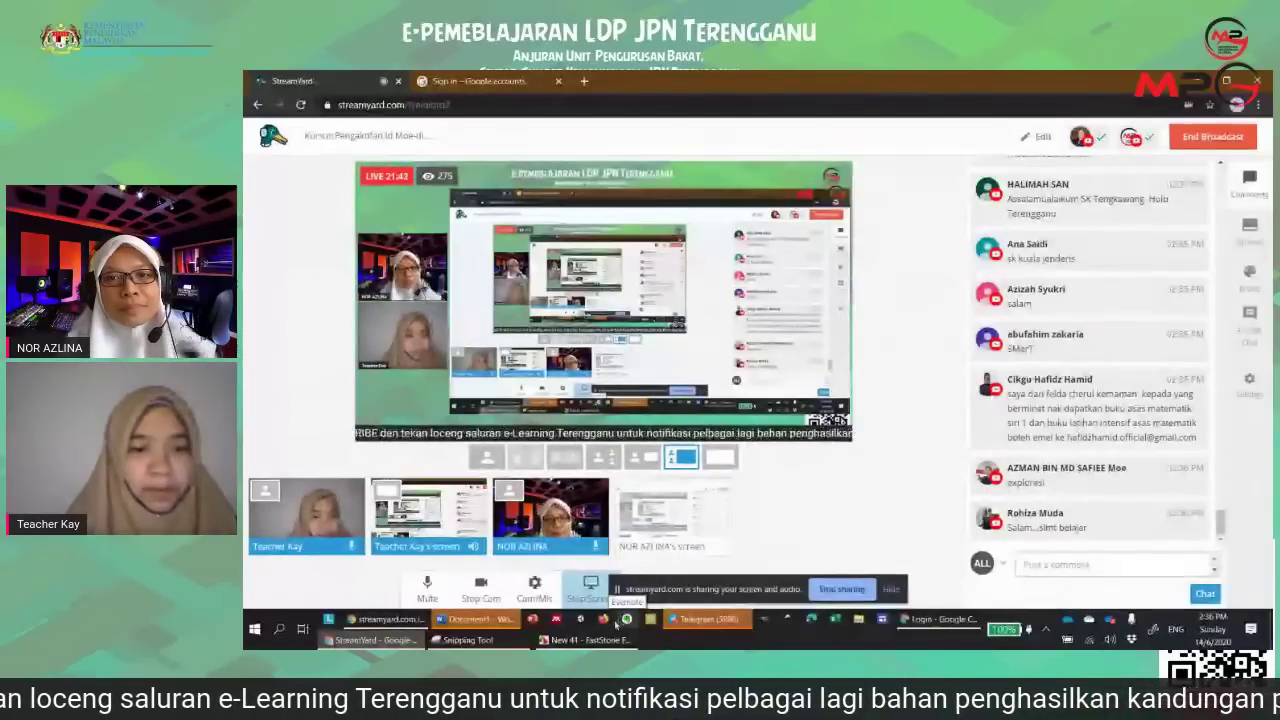
mouse_move(470, 517)
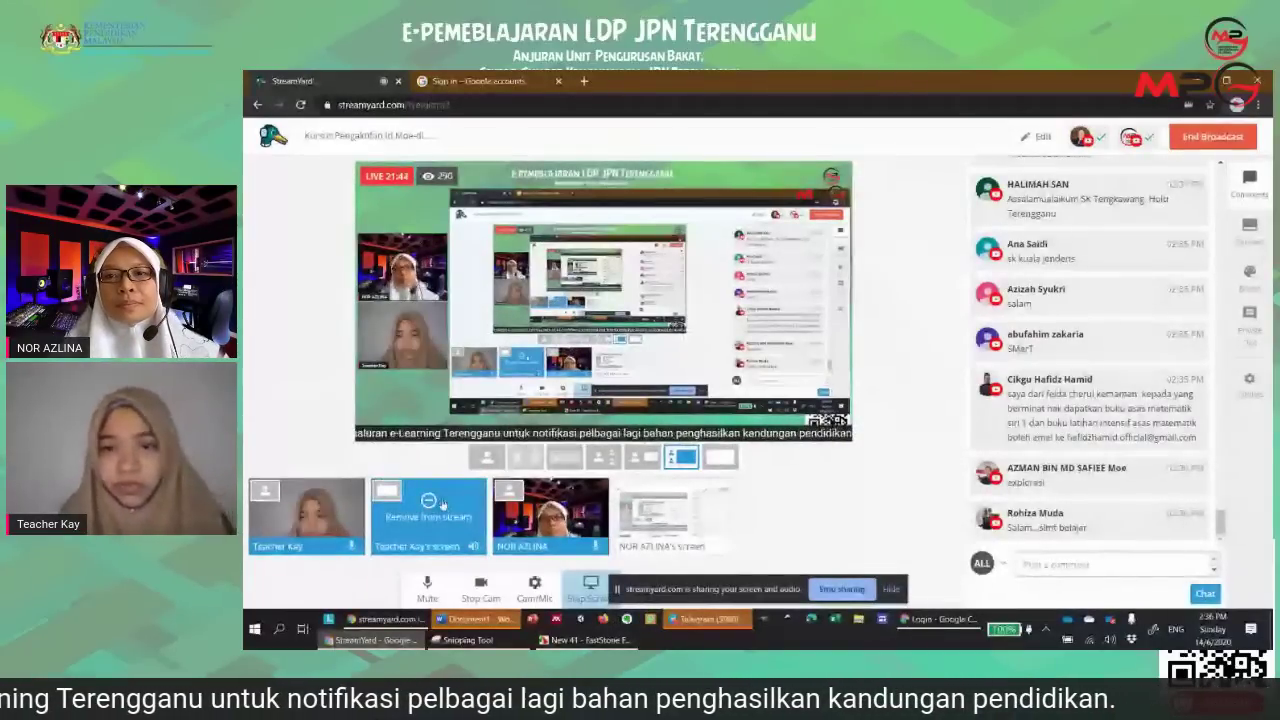
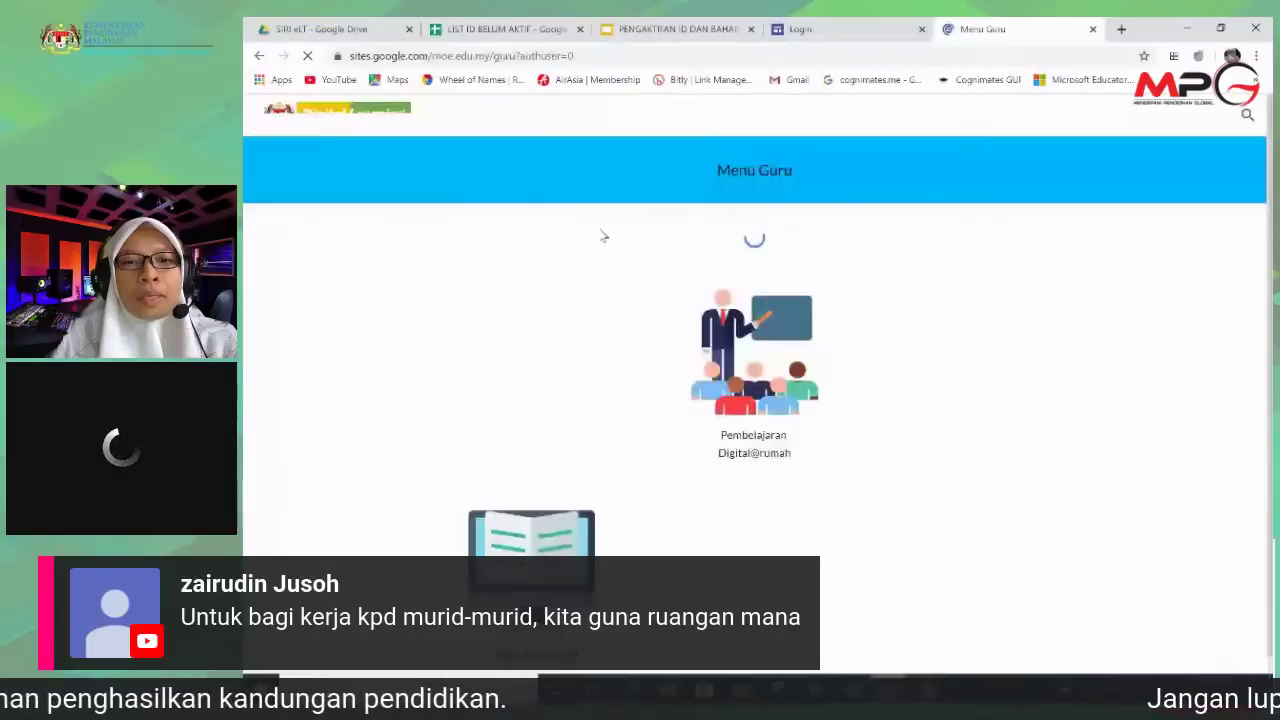
- Browse the Menu Guru page, look at the Aktiviti section, then return to the teacher menu
scroll(594, 337, down, 2)
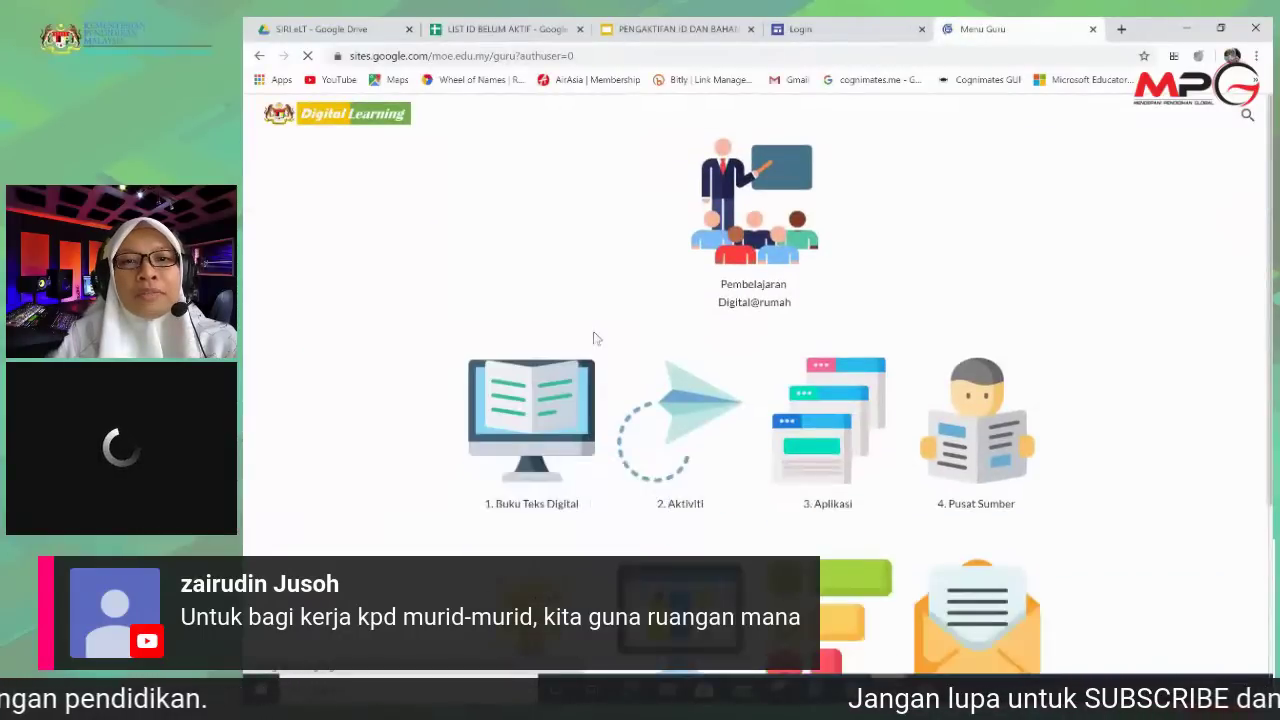
scroll(594, 337, down, 1)
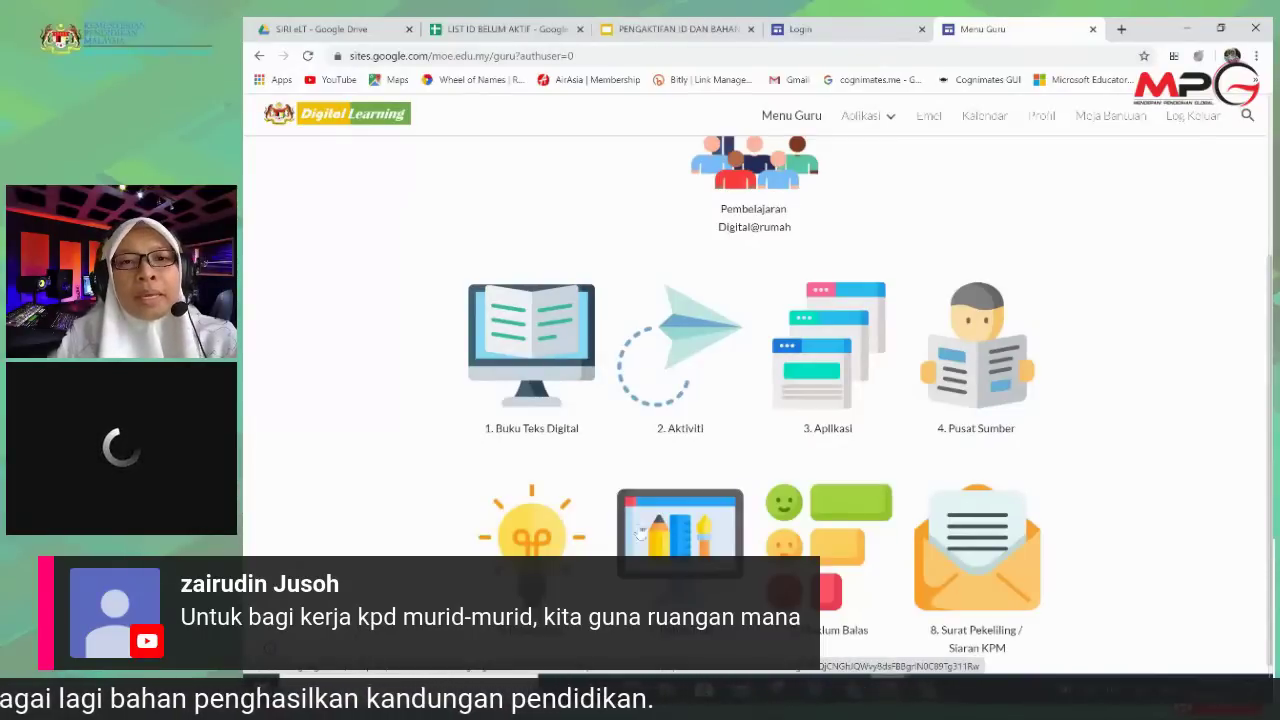
click(685, 349)
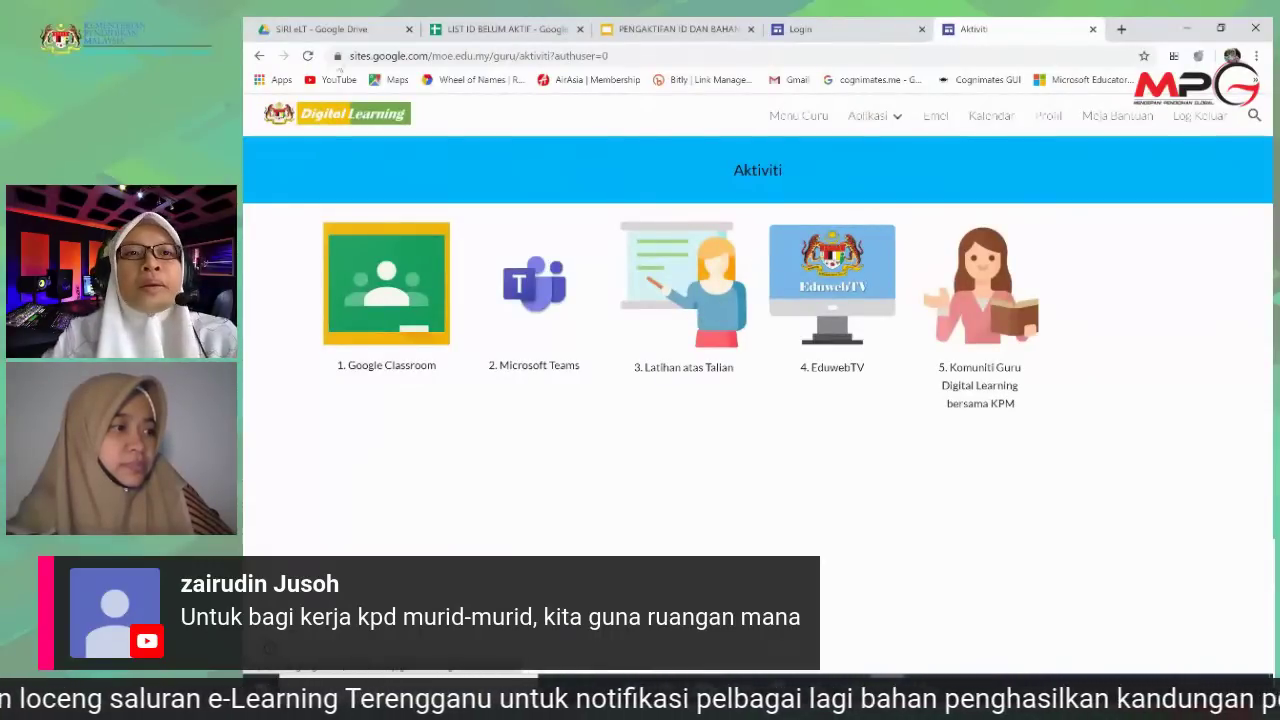
click(259, 56)
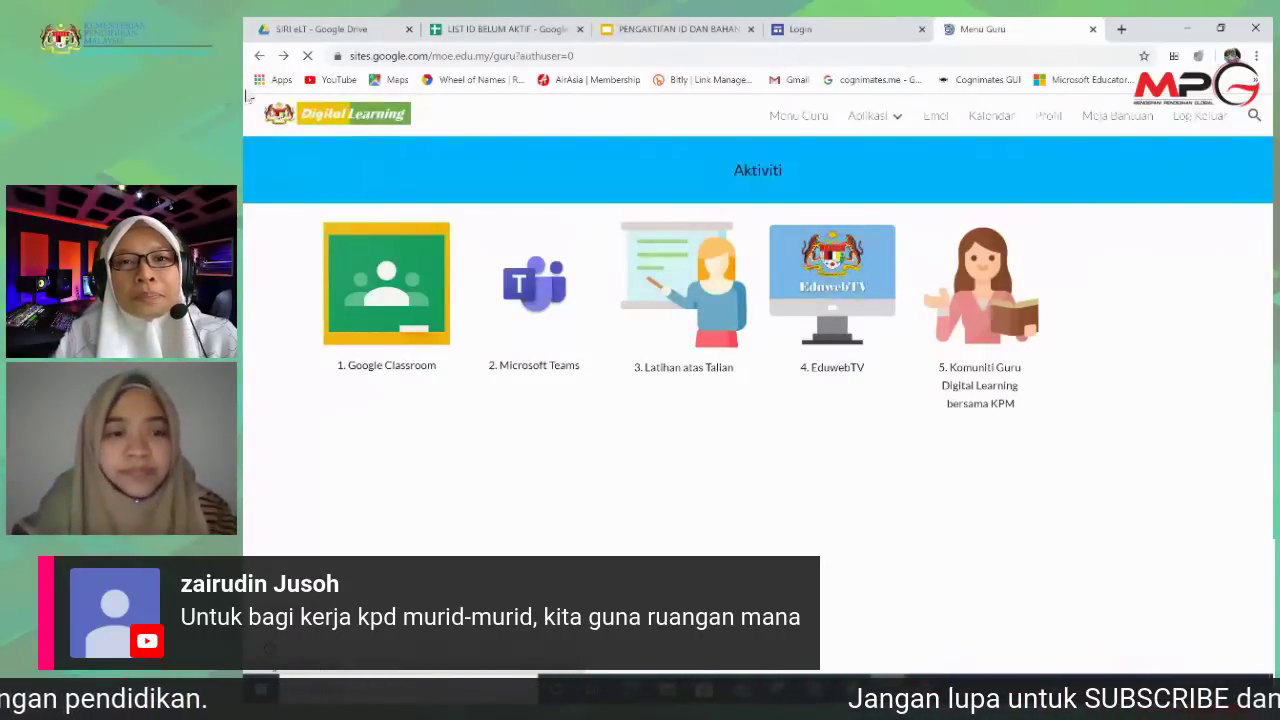
scroll(831, 338, down, 3)
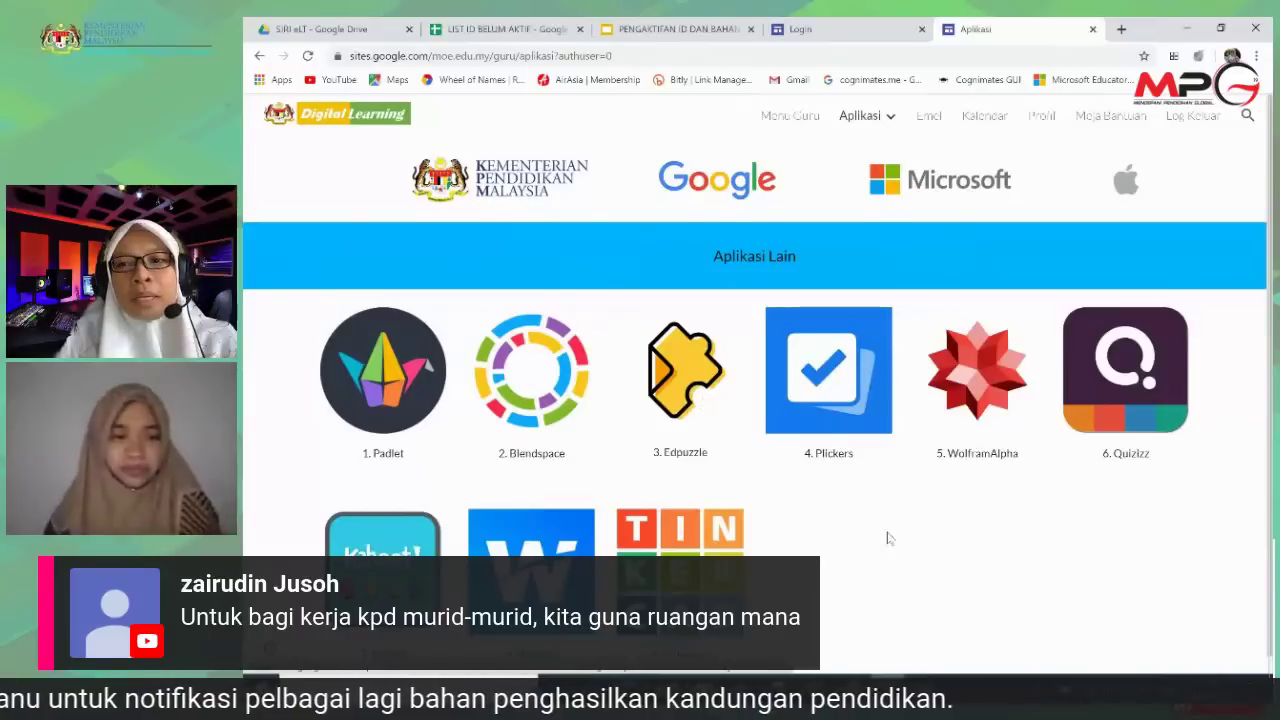
- Launch Quizizz from the portal's Aplikasi Lain list and start a quiz search
scroll(890, 538, down, 1)
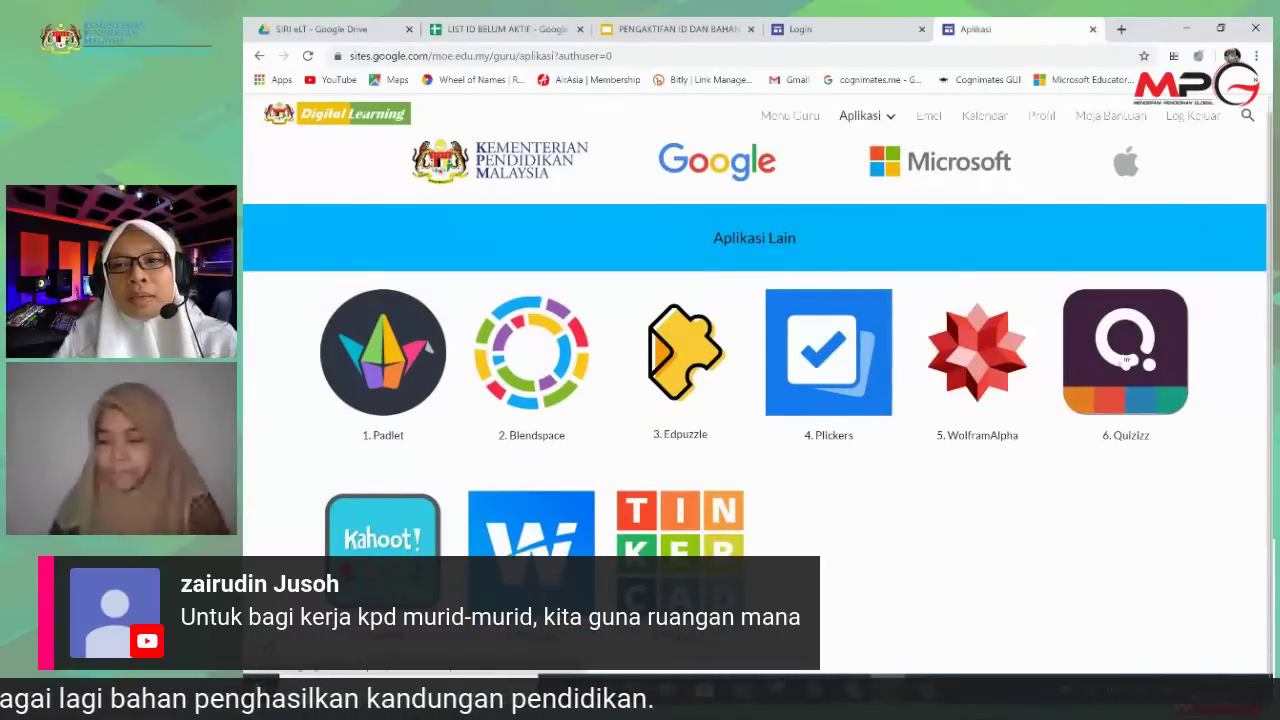
click(1122, 354)
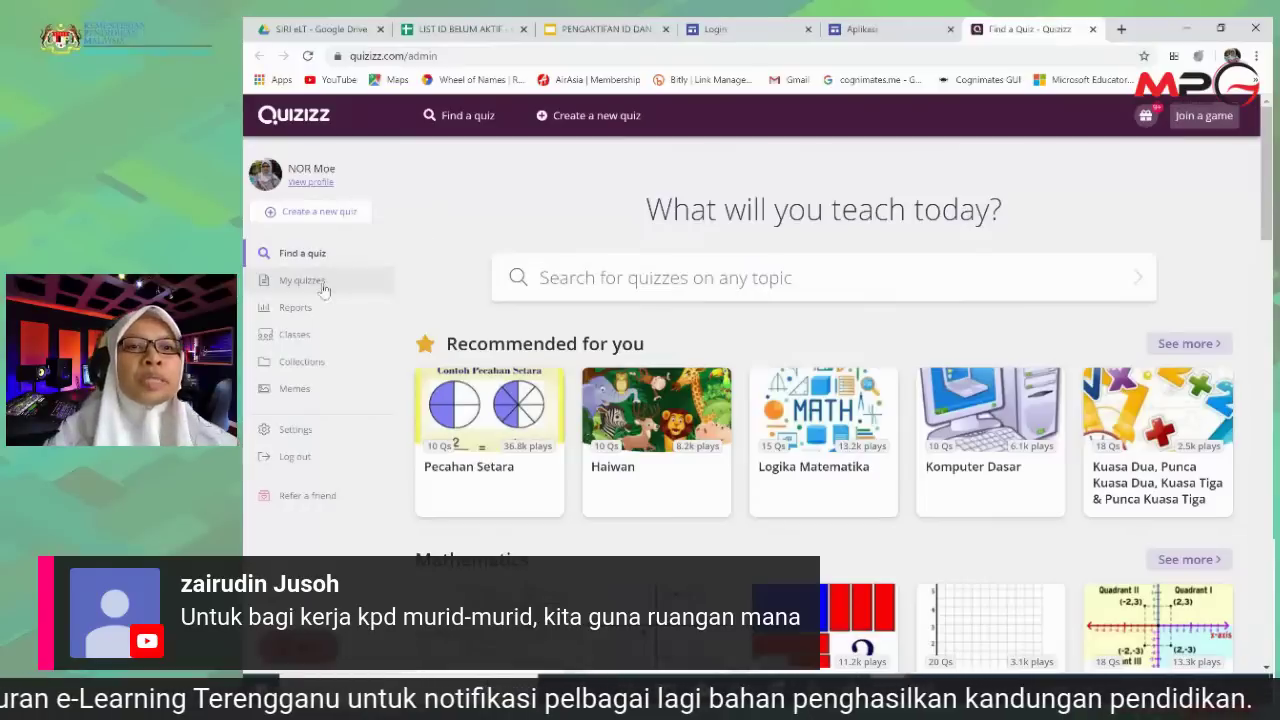
click(609, 275)
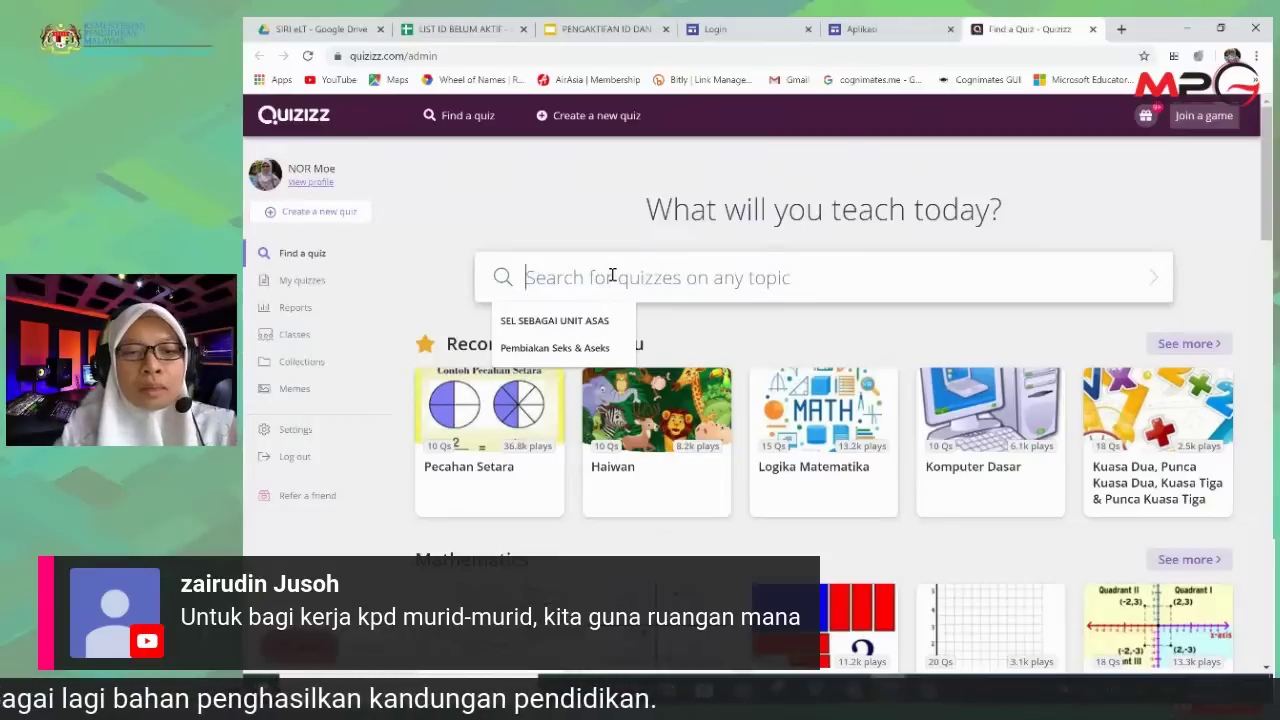
- Search Quizizz for 'Sejarah', then for 'Sel Sebagai Unit Asas'
text(Sejarah)
key(Return)
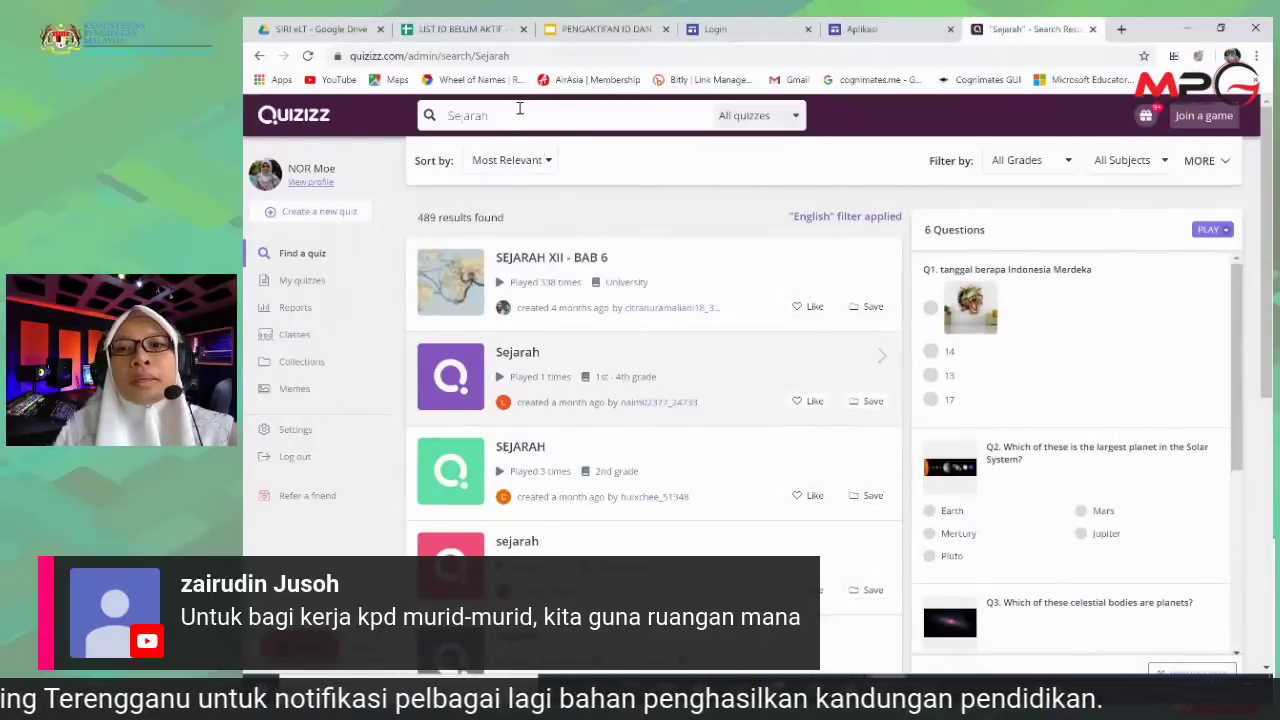
click(520, 112)
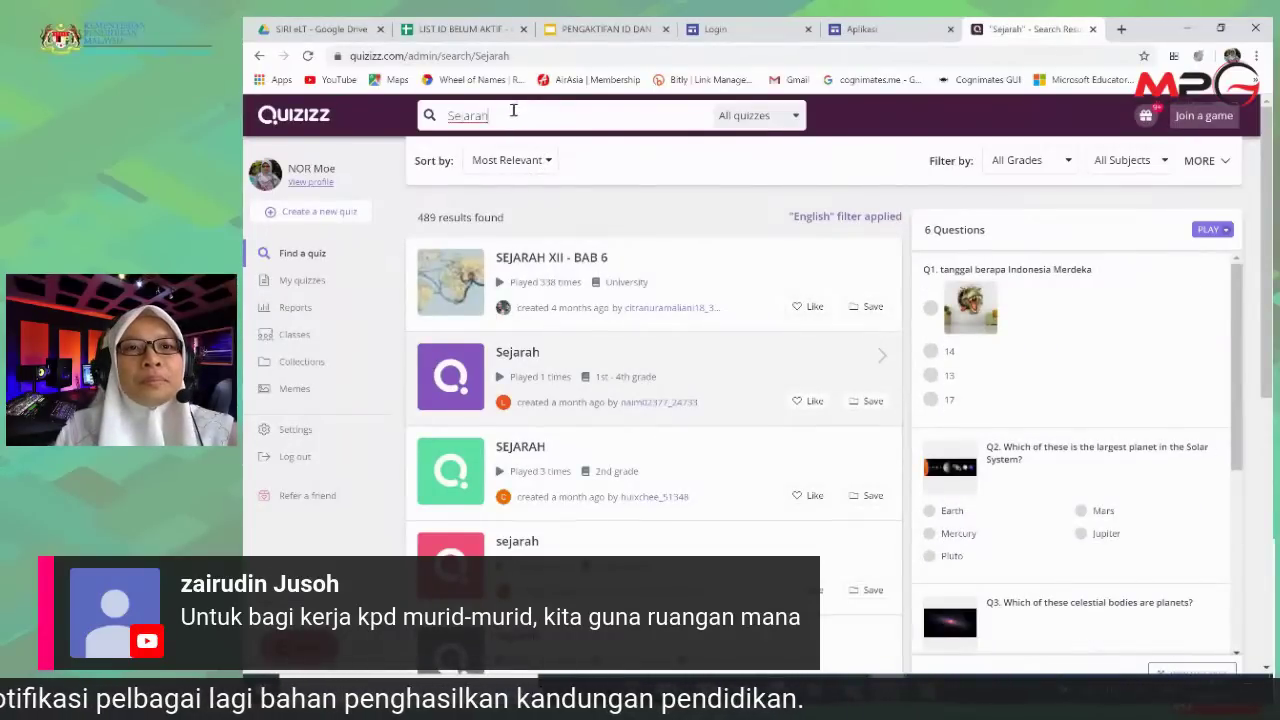
drag(506, 112, 446, 118)
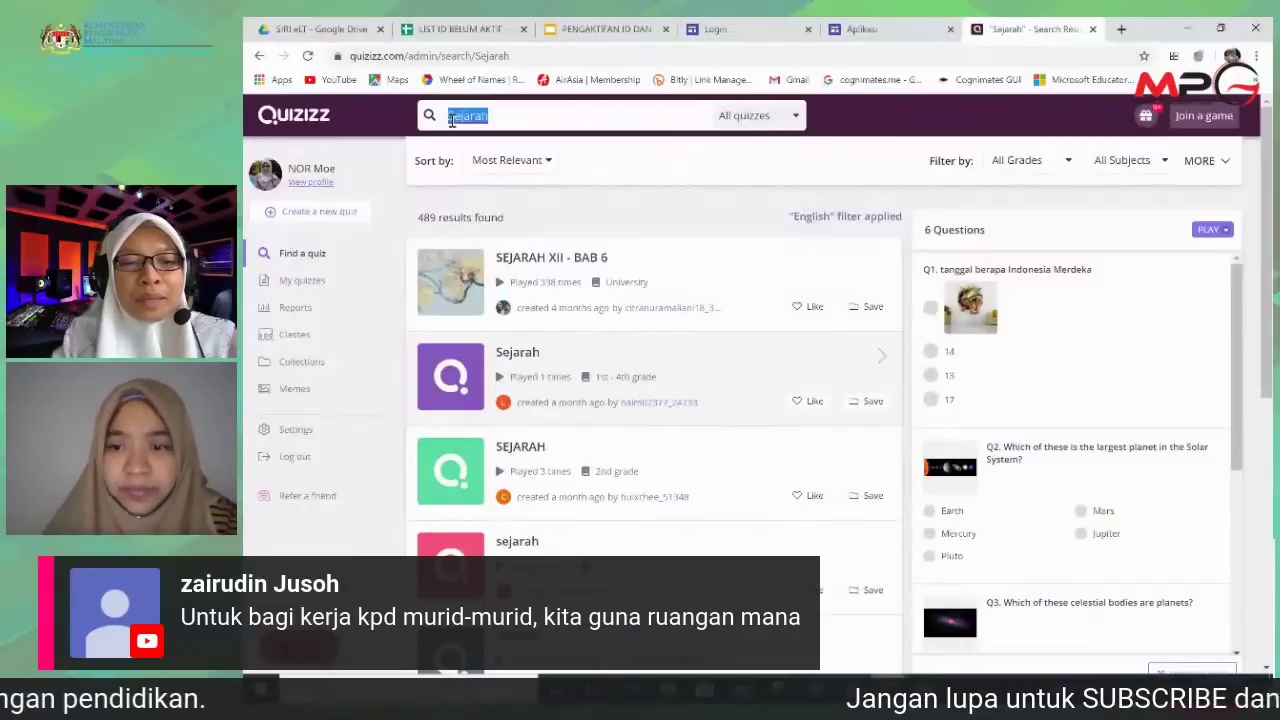
text(s S)
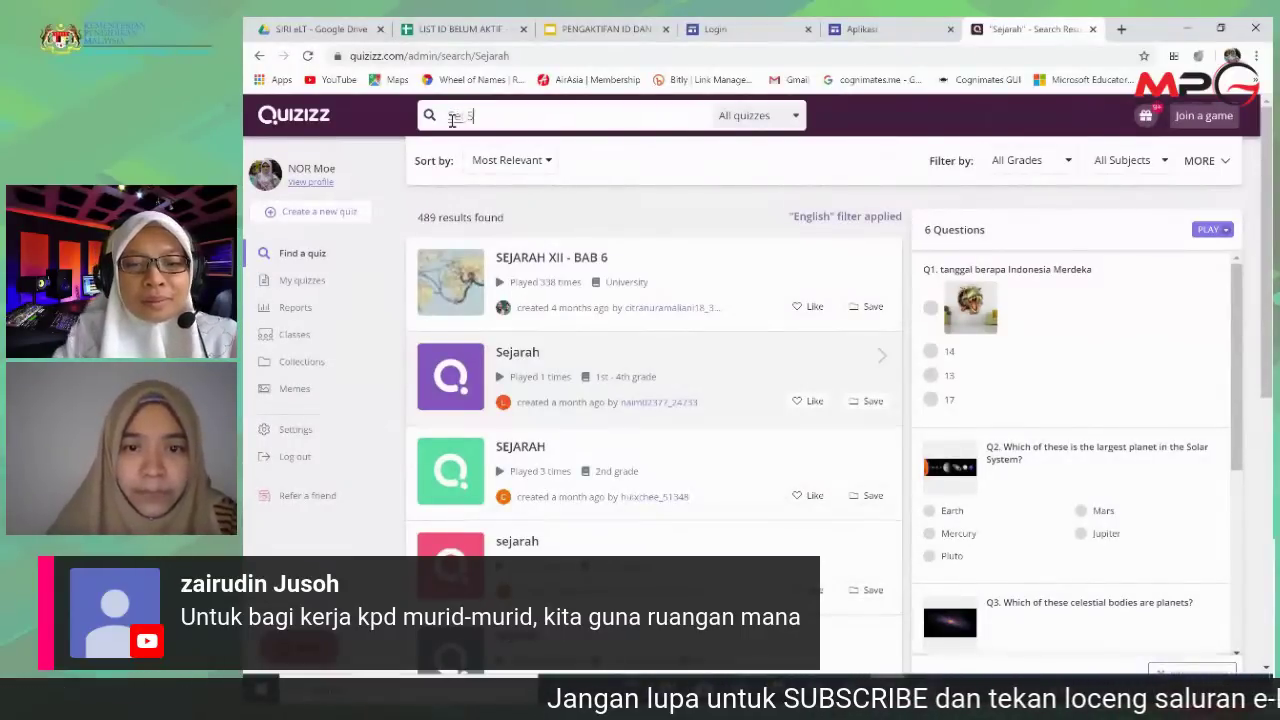
text(ebagai Un)
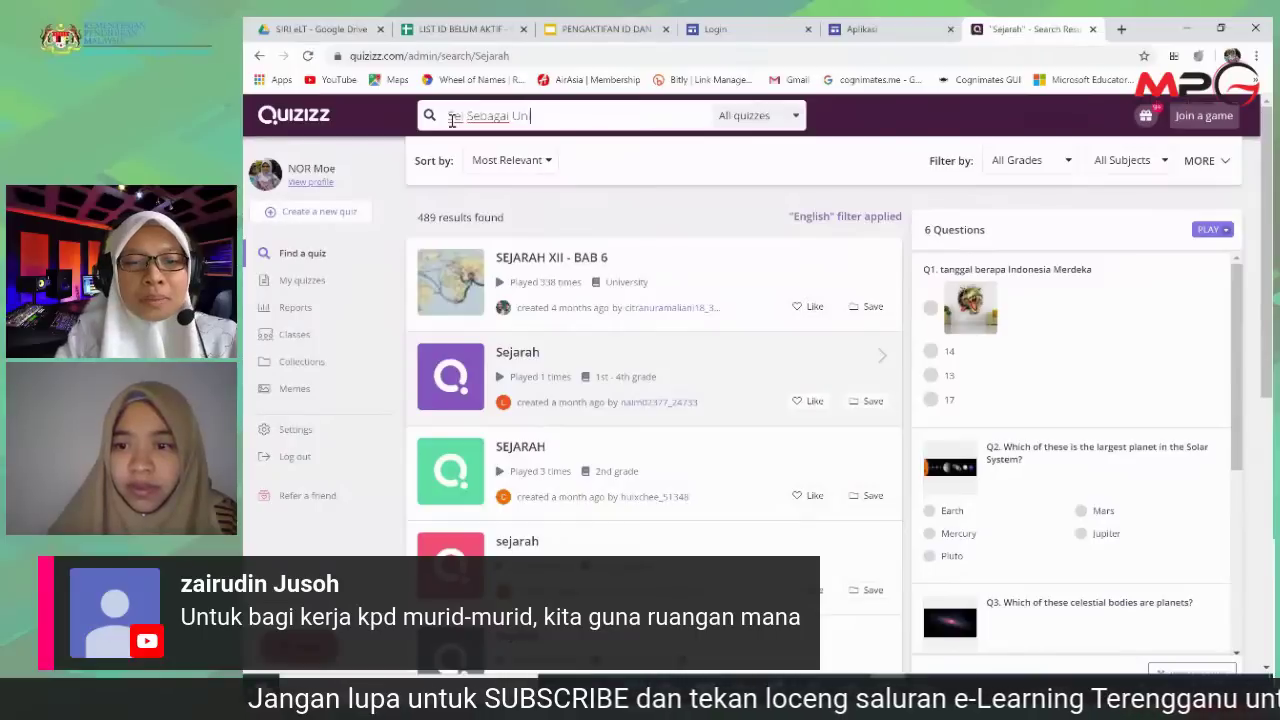
text(it Asas)
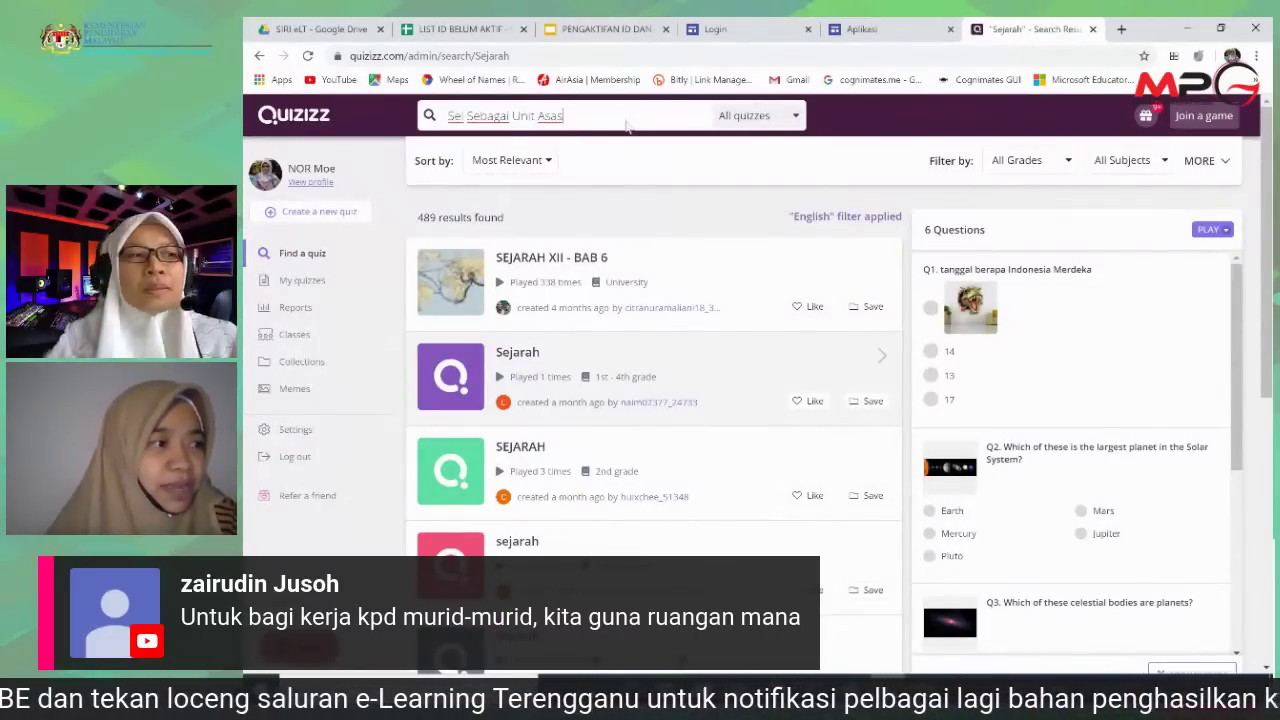
key(Return)
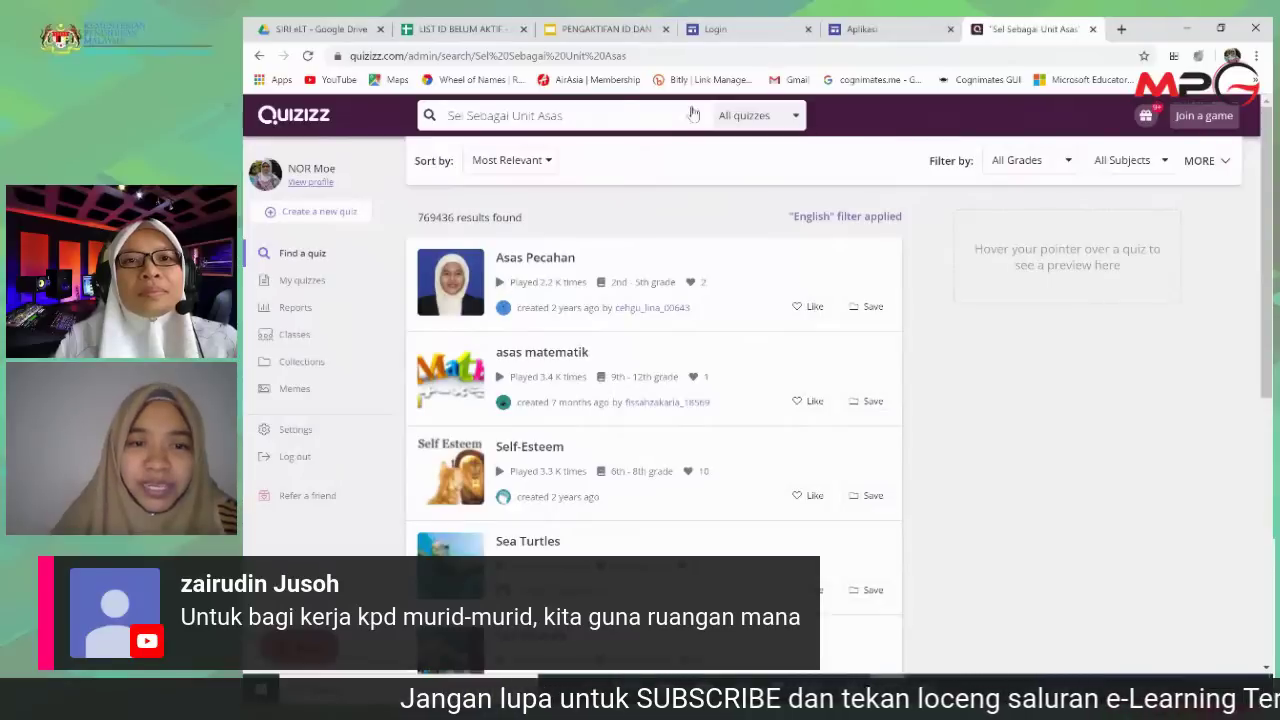
- Search for 'Sel' and open the SEL quiz from the results
triple_click(492, 116)
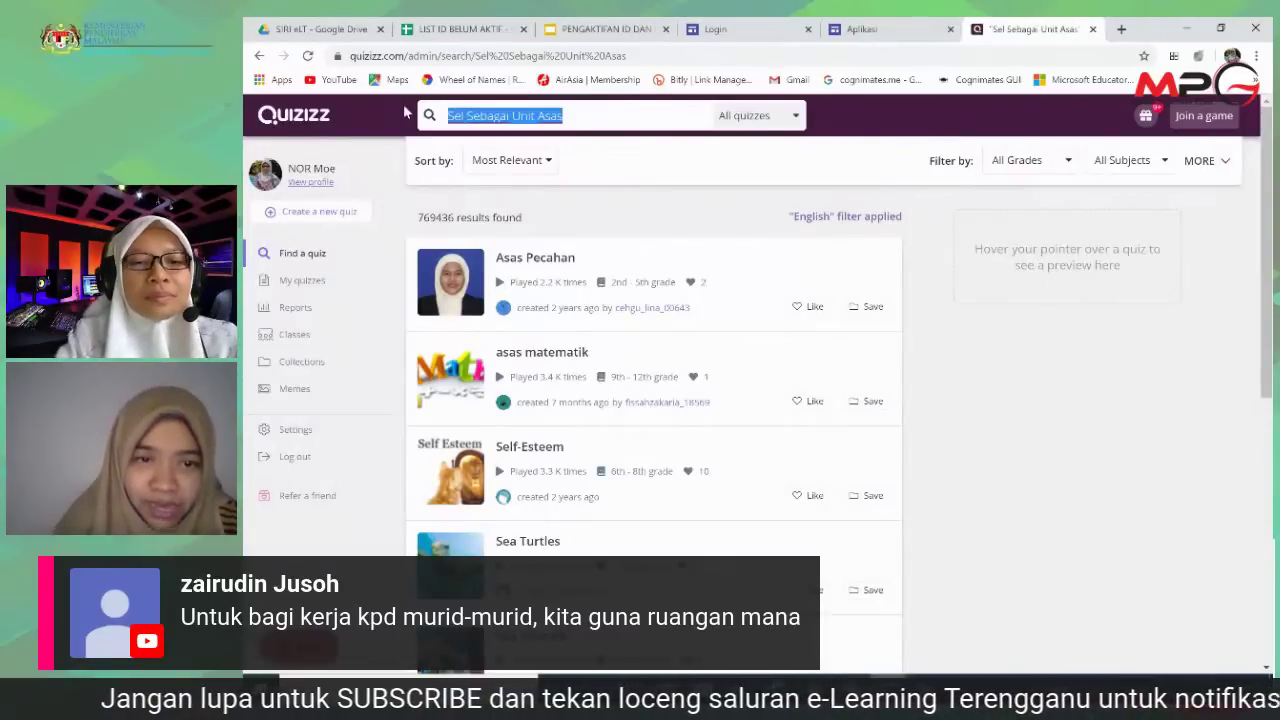
text(Sel)
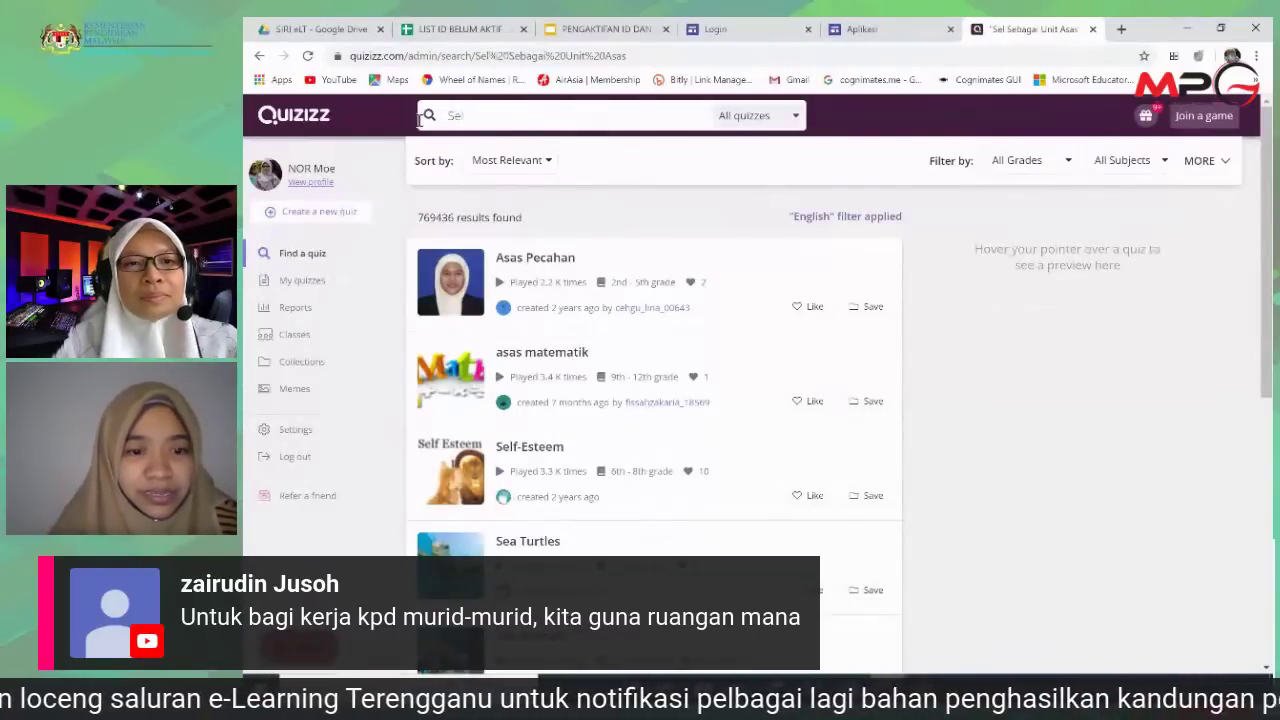
key(Return)
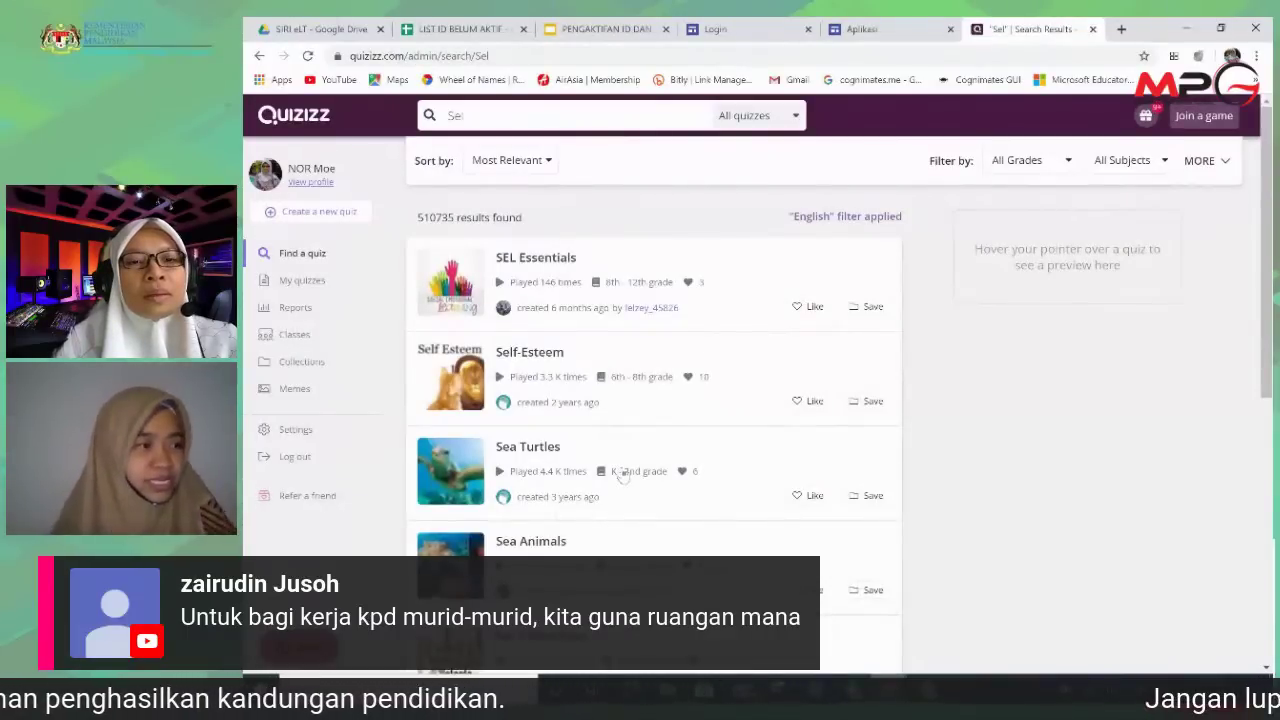
scroll(540, 545, down, 2)
scroll(540, 545, down, 2)
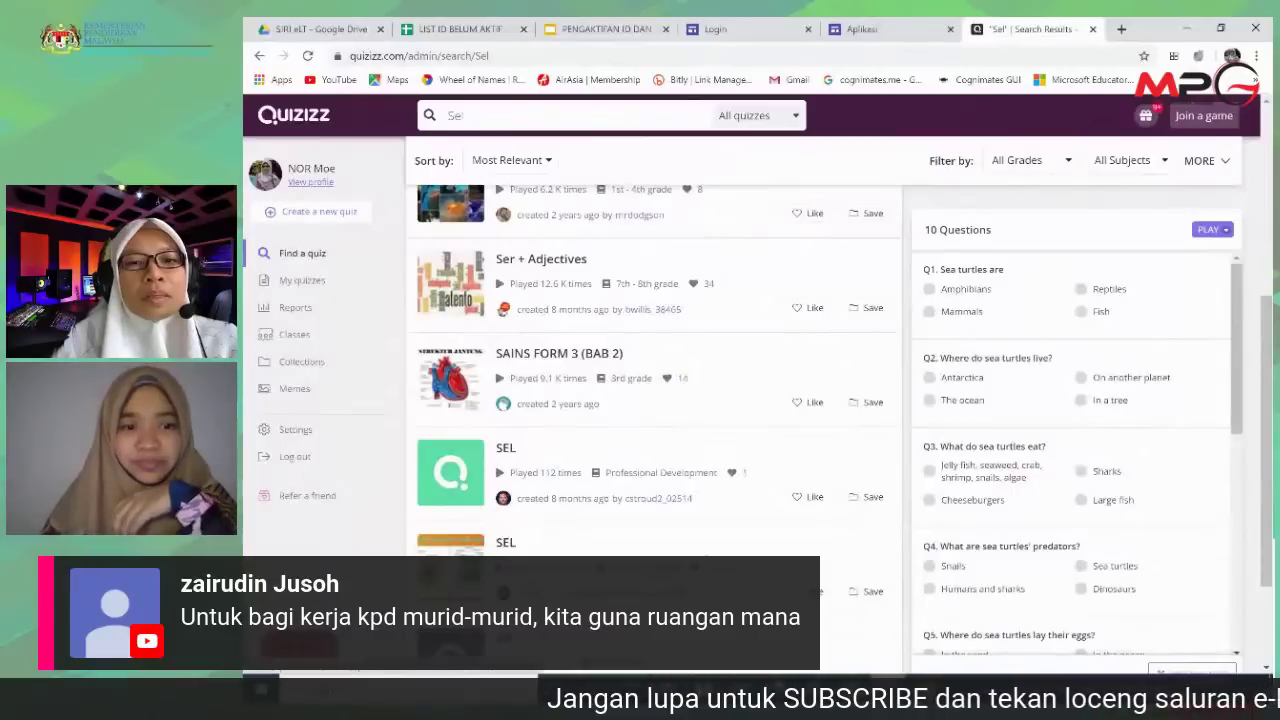
click(740, 480)
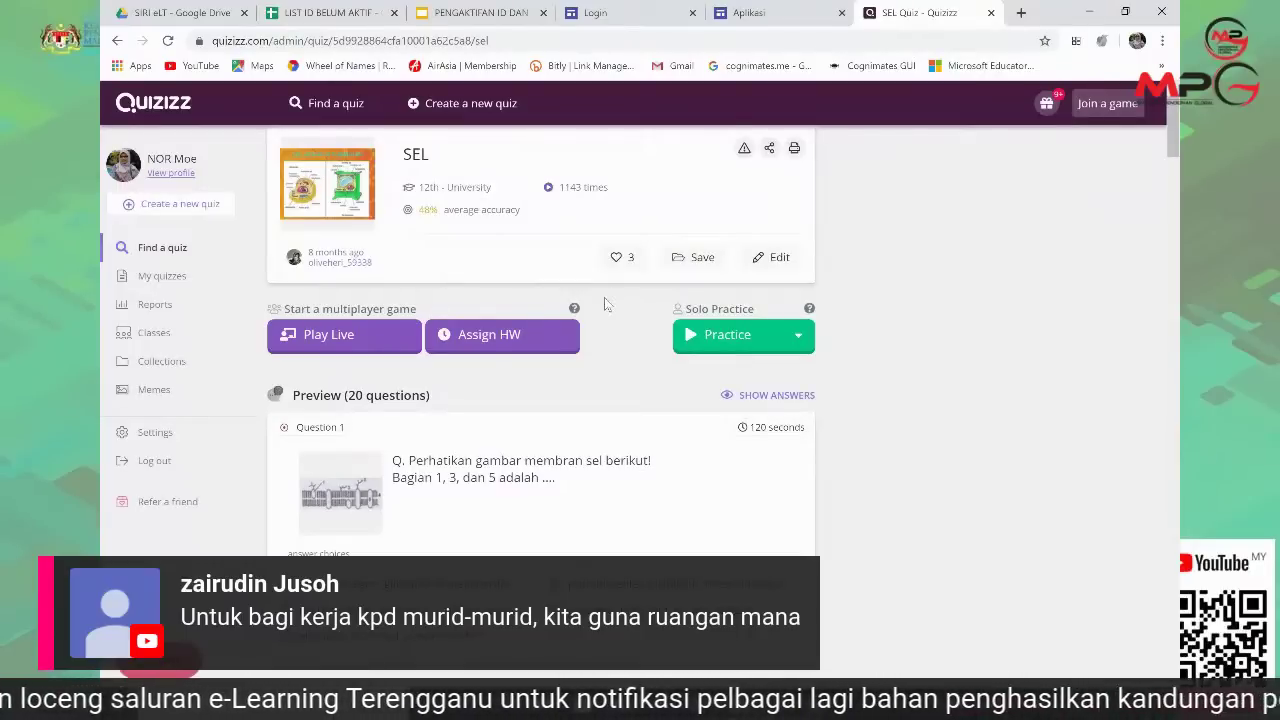
- Choose Play from the SEL quiz's Practice dropdown to start a solo game
click(733, 343)
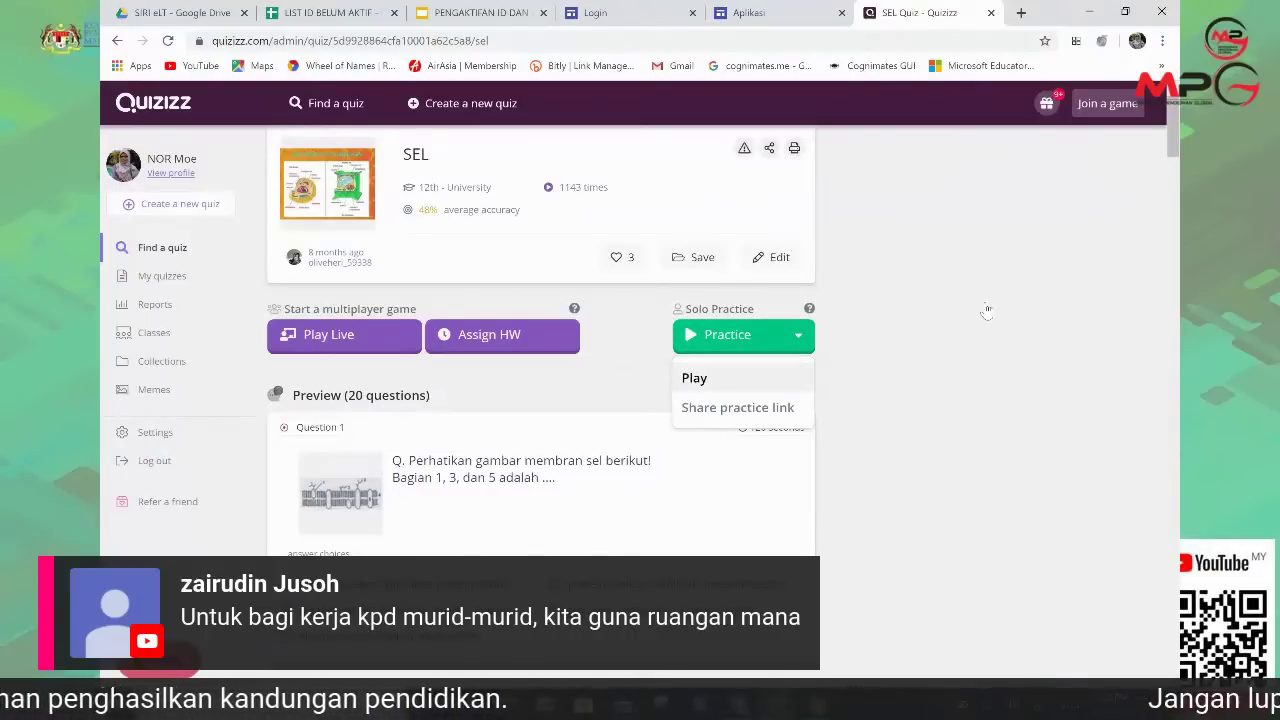
click(760, 372)
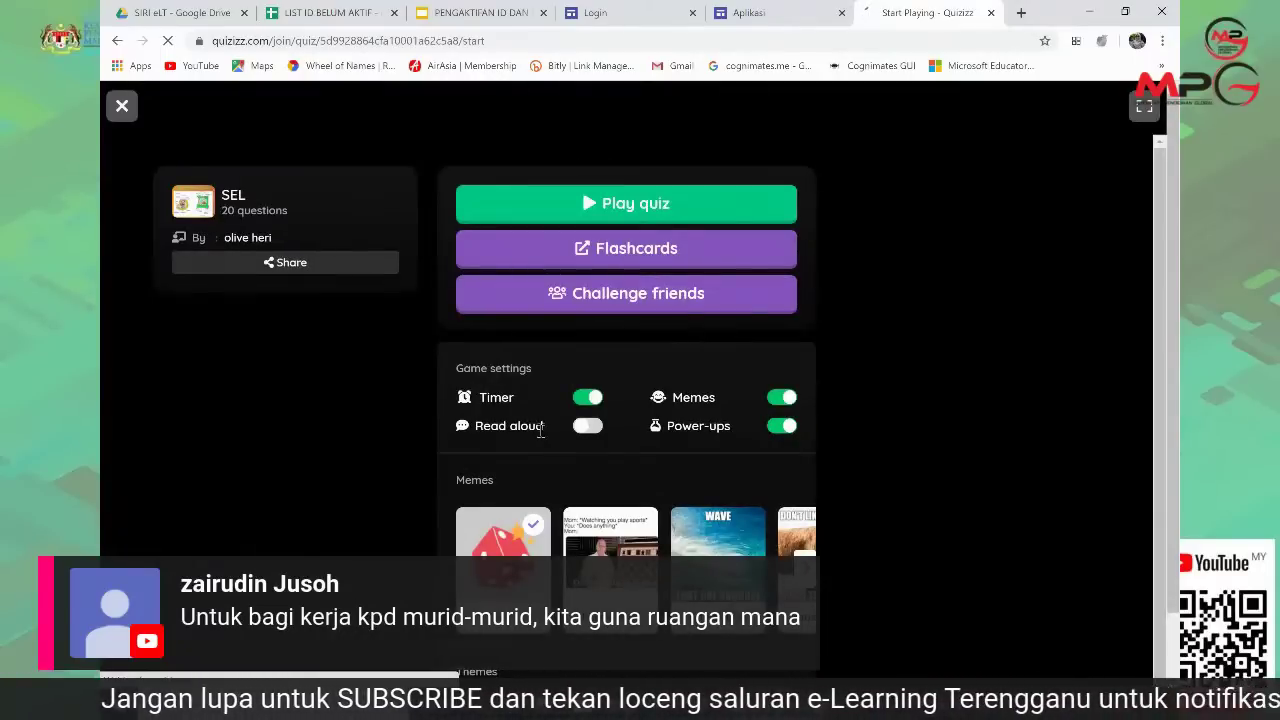
- Start the SEL quiz, answer question 1 with '1 dan 2', and close the game tab
click(660, 206)
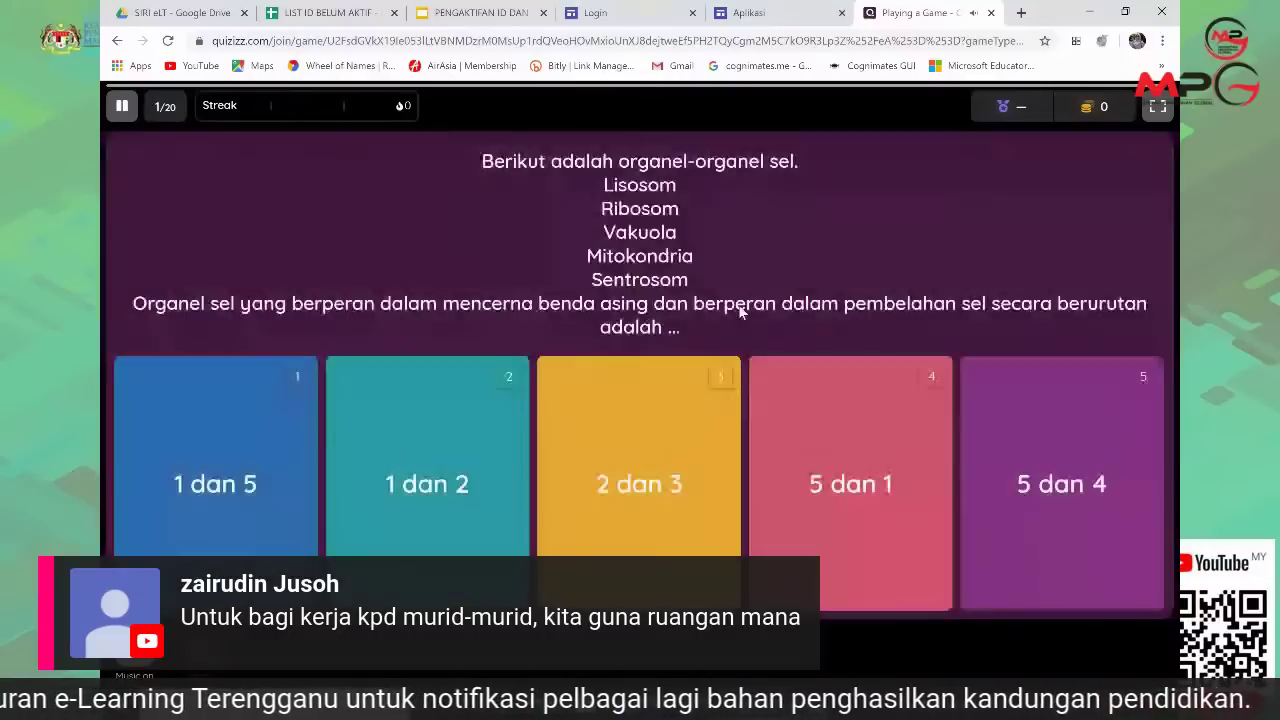
click(416, 463)
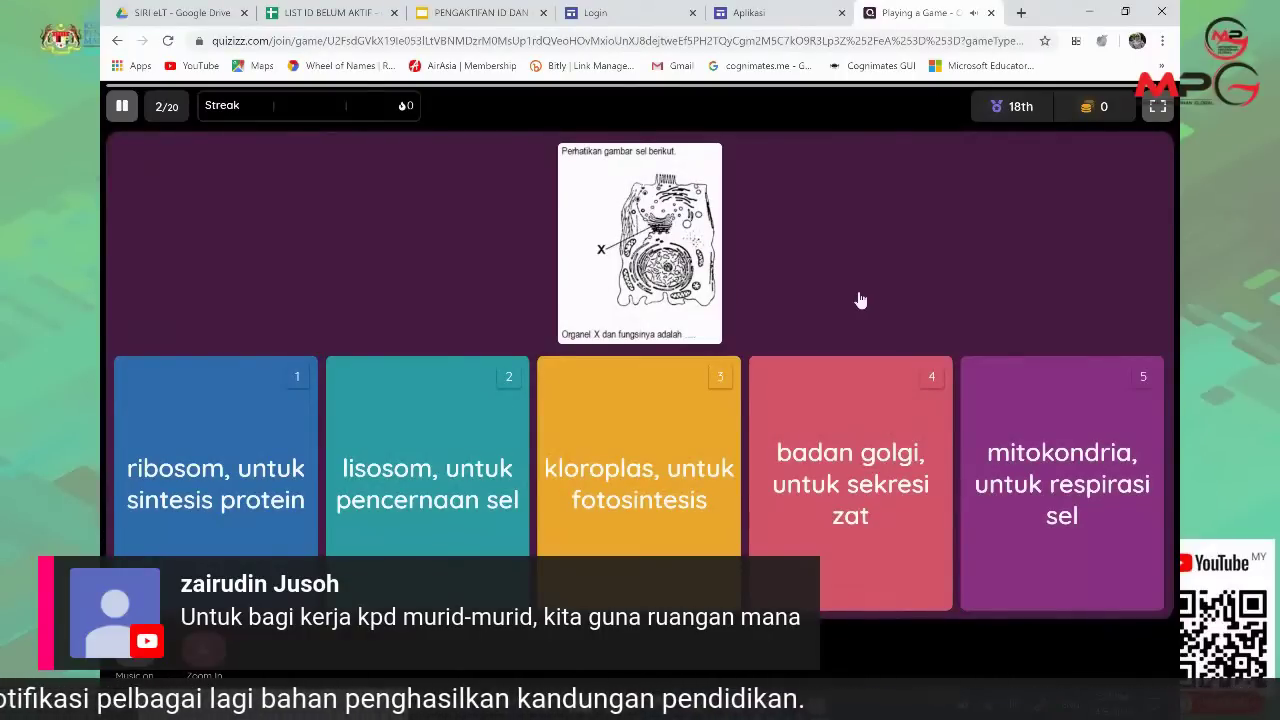
key(ctrl+w)
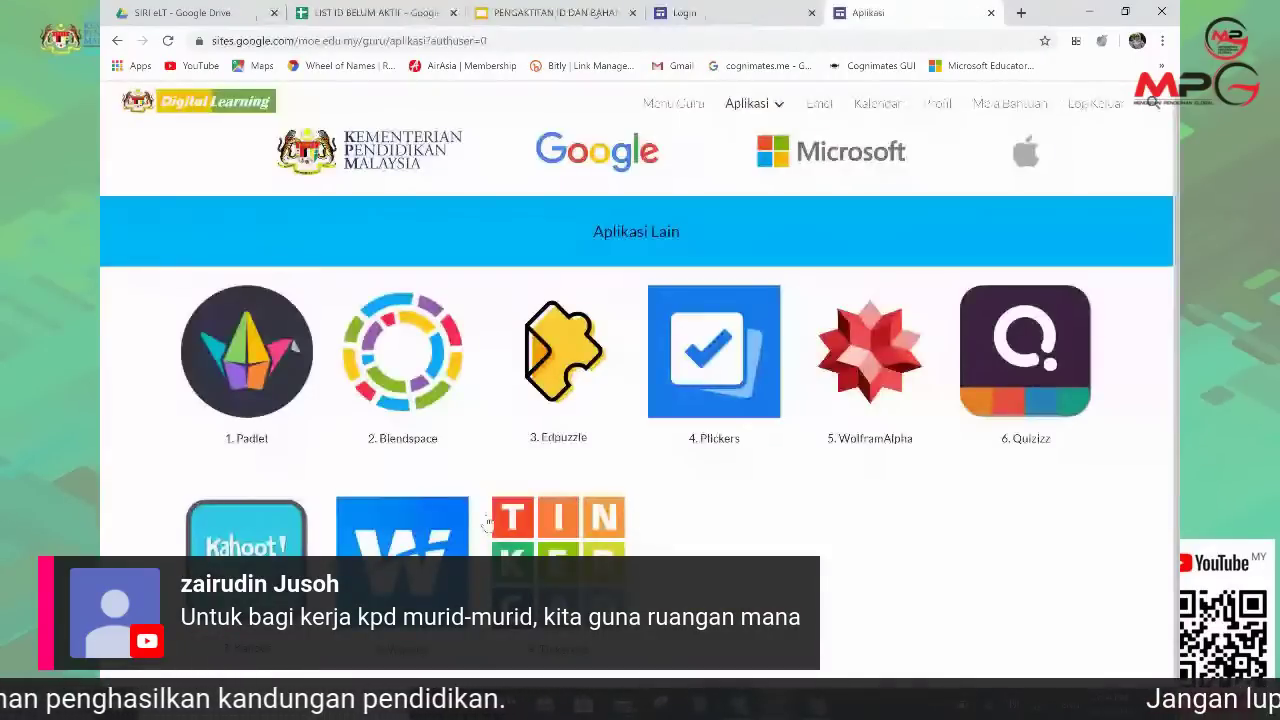
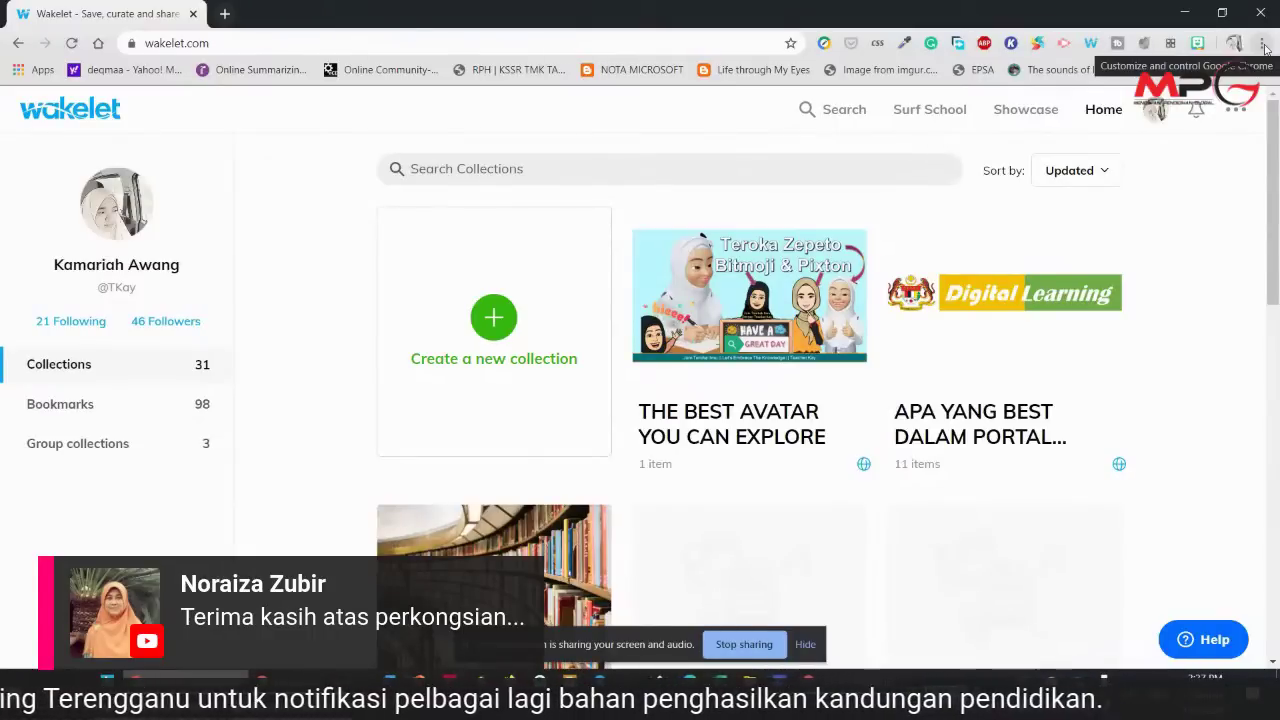
- Open a new Chrome incognito window and load wakelet.com
click(1263, 45)
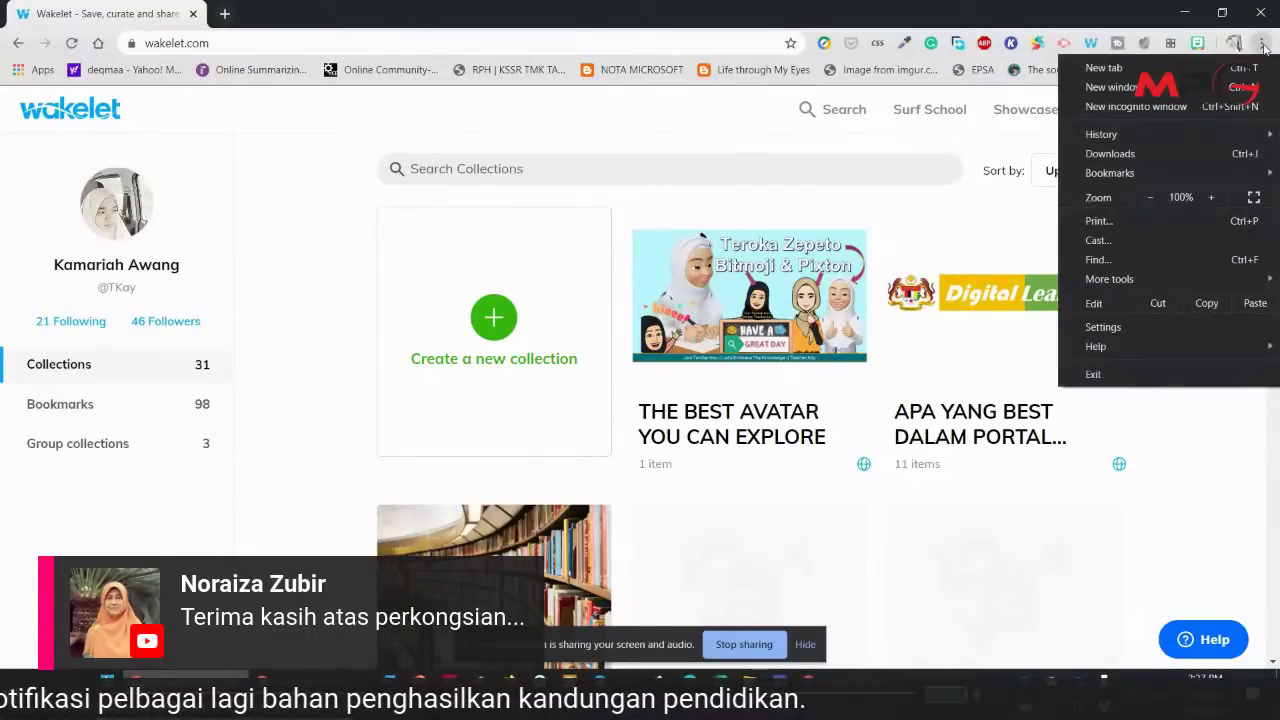
click(1188, 106)
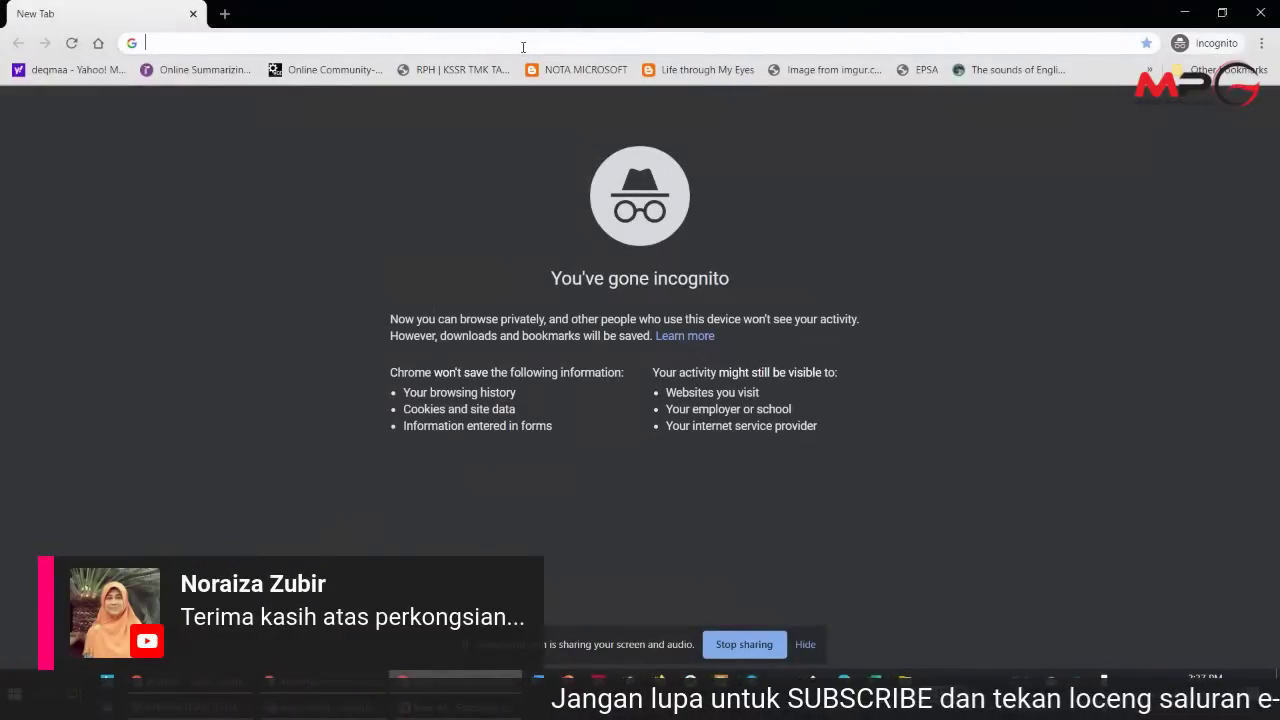
text(wake)
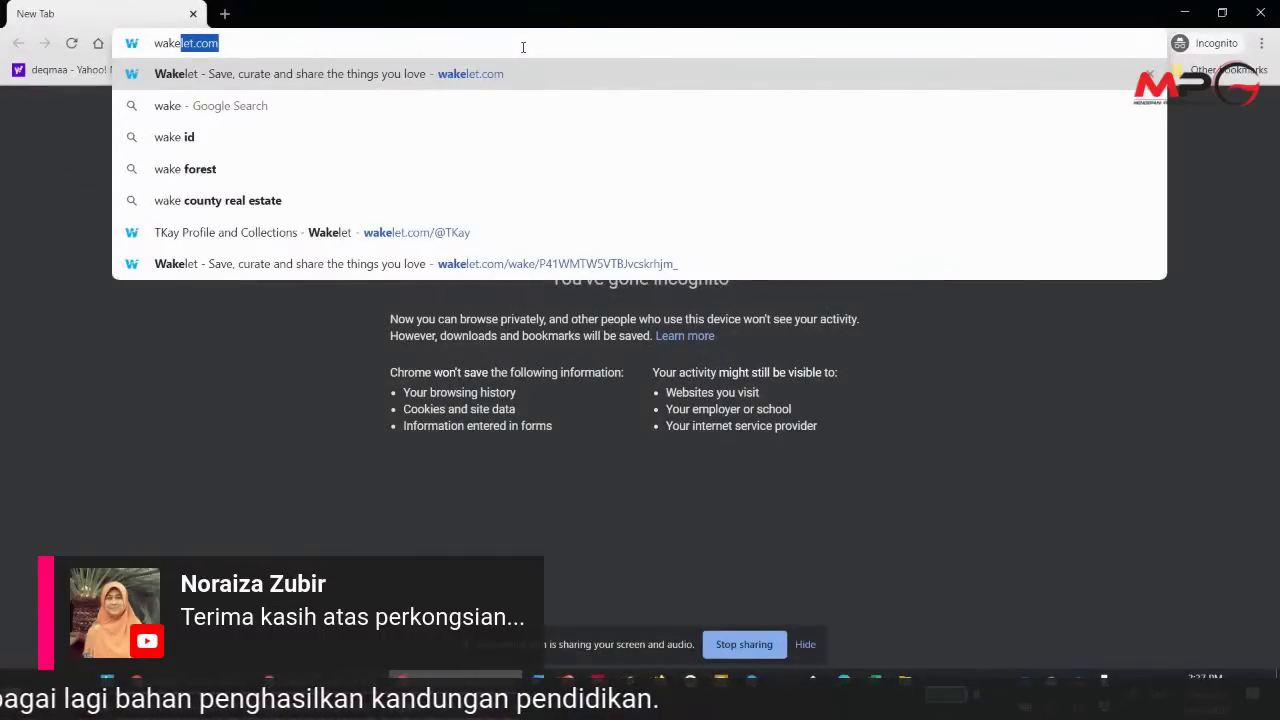
key(Return)
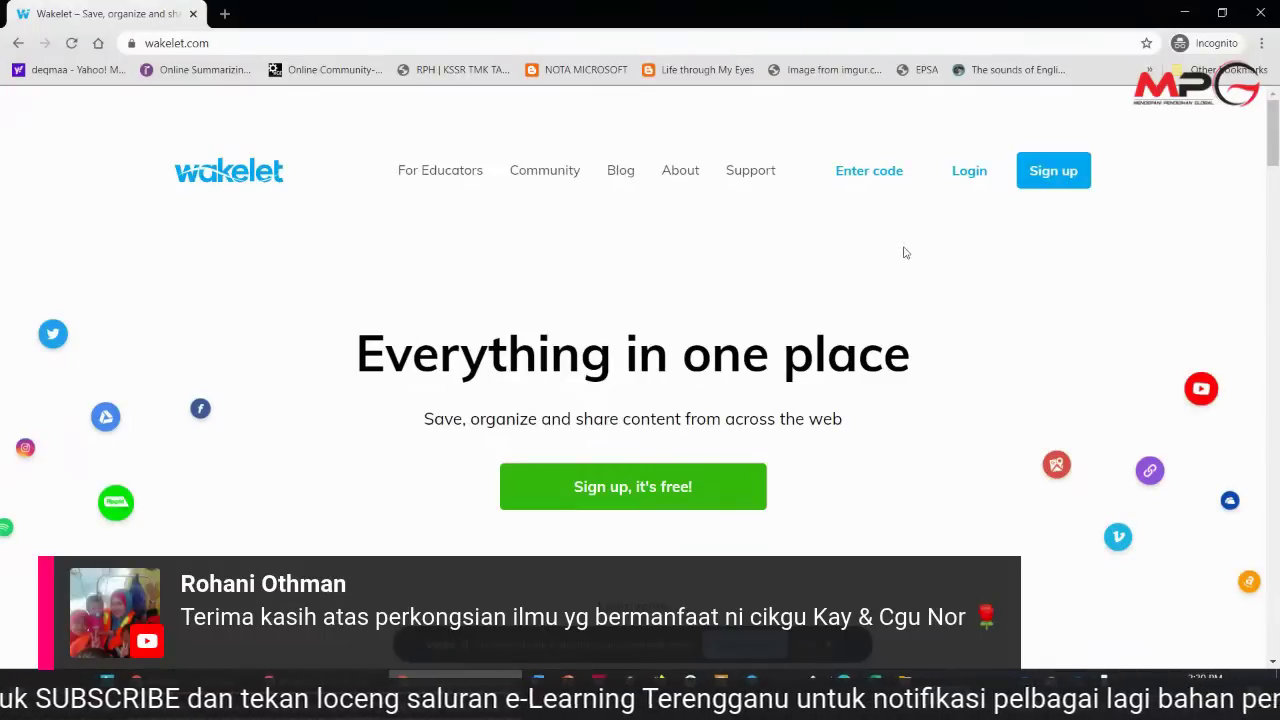
- Preview Wakelet's Get Started sign-up page, then open the profile in the signed-in window
click(1053, 172)
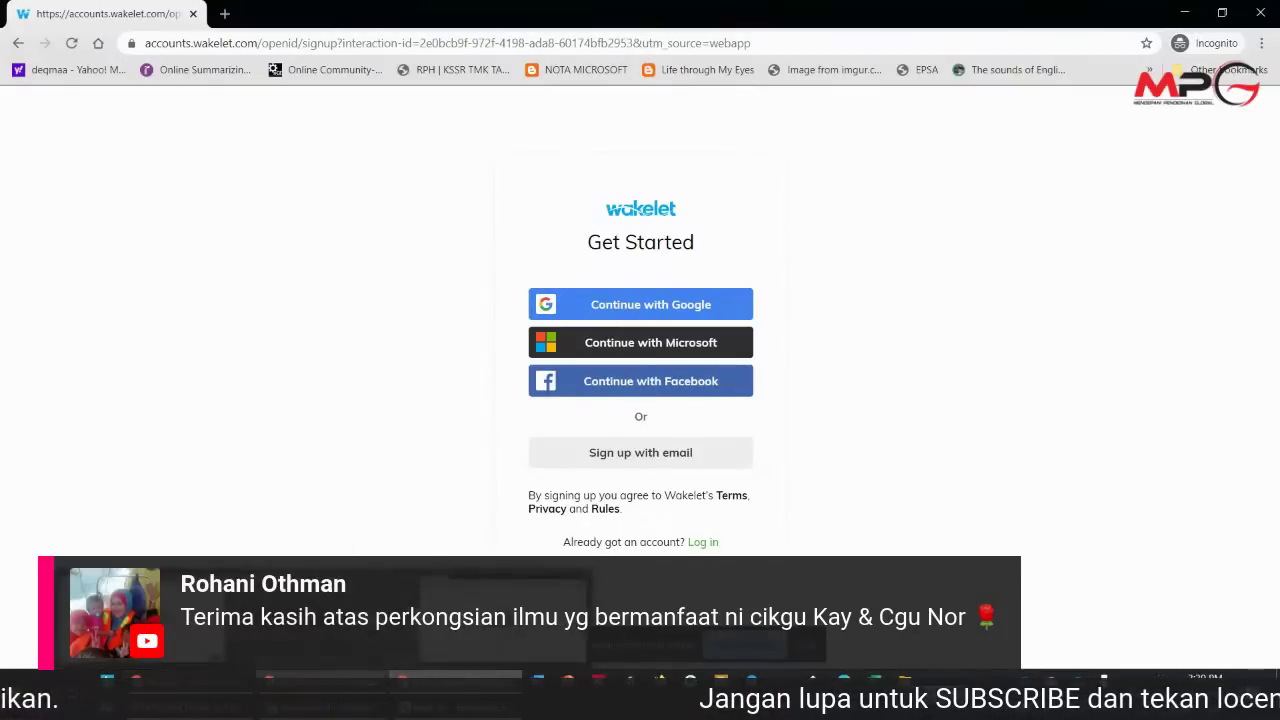
key(alt+Tab)
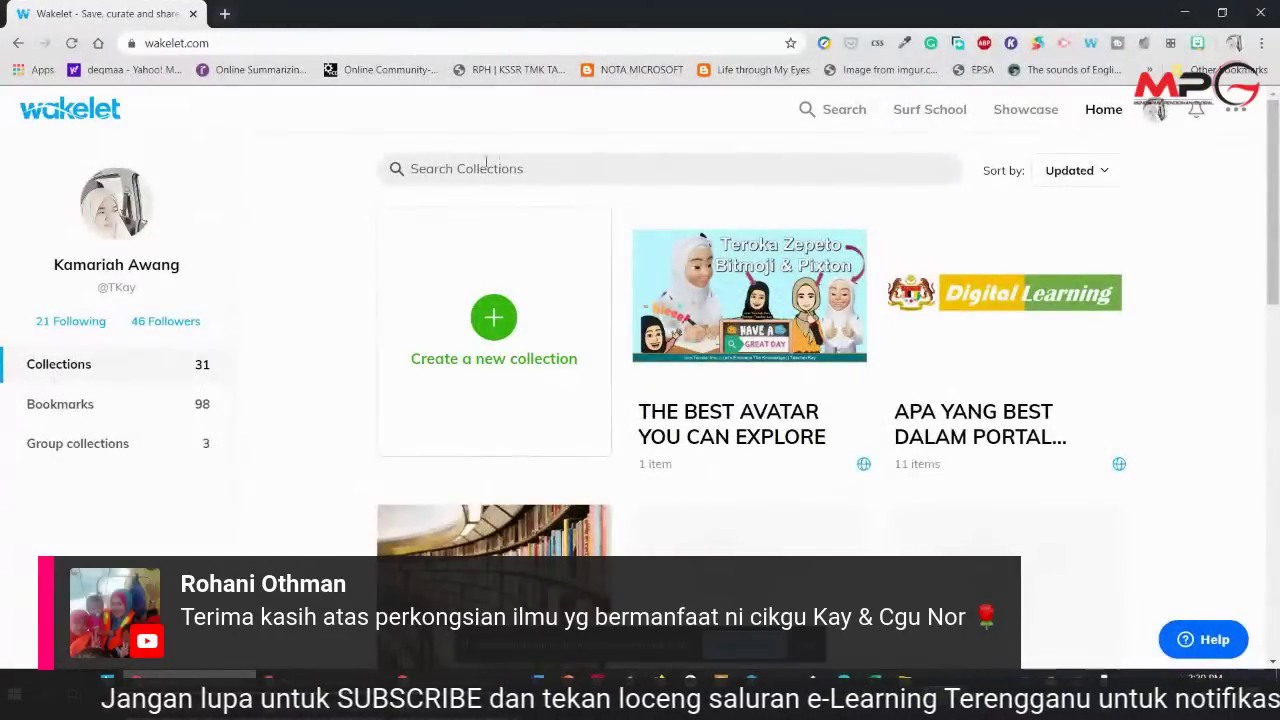
click(108, 208)
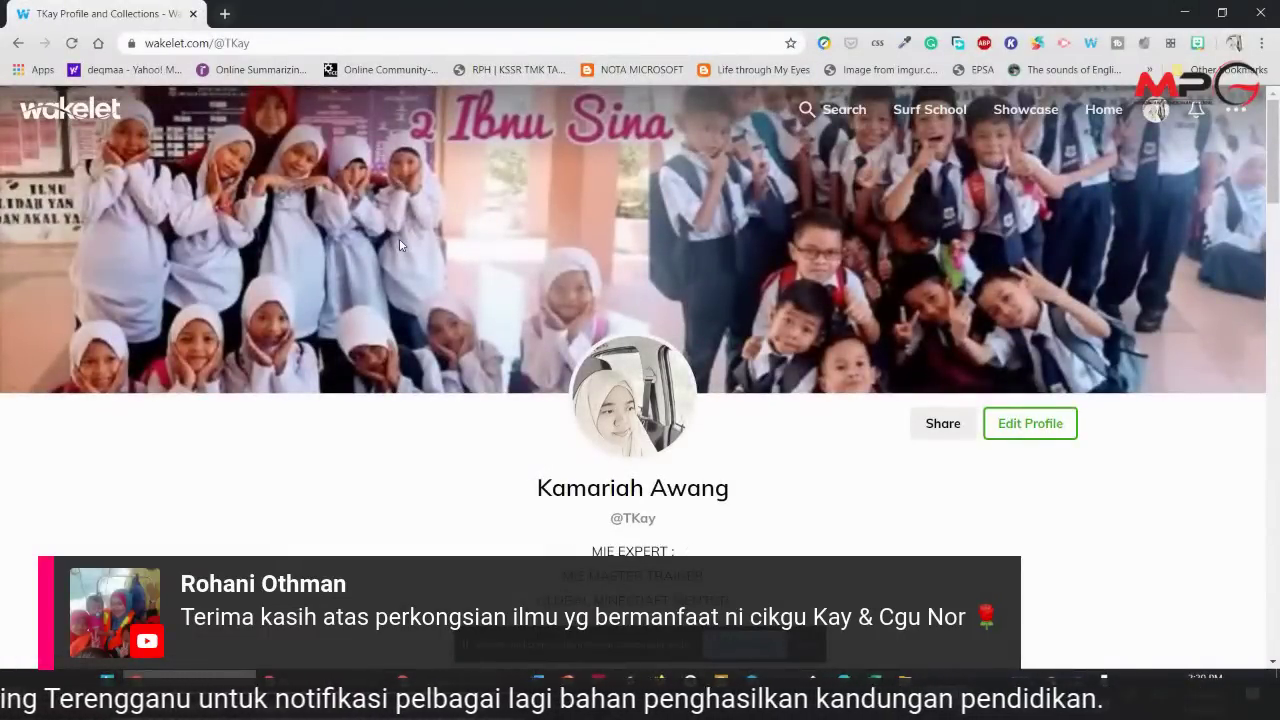
- Scroll the profile page to view its banner photo, name, bio and social links
scroll(399, 244, down, 1)
scroll(399, 244, up, 1)
scroll(399, 245, down, 2)
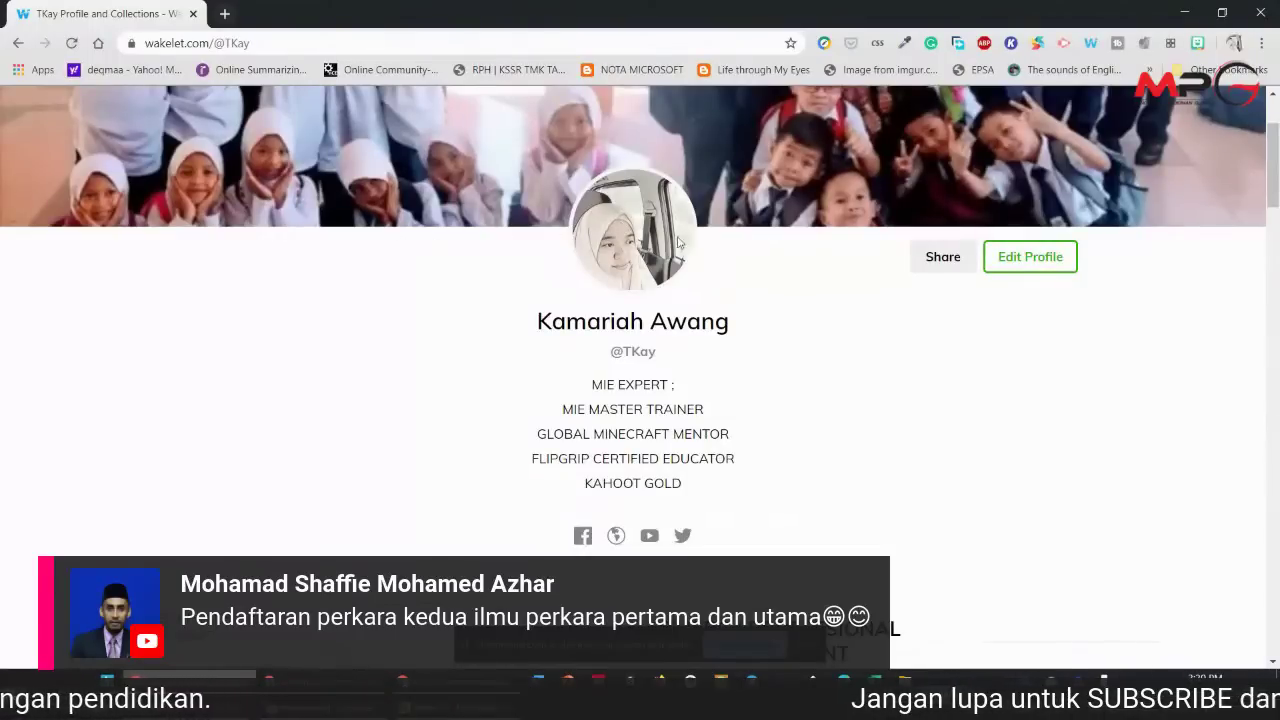
- Open Edit Profile and review the header image, picture, name, handle and bio fields
click(1026, 271)
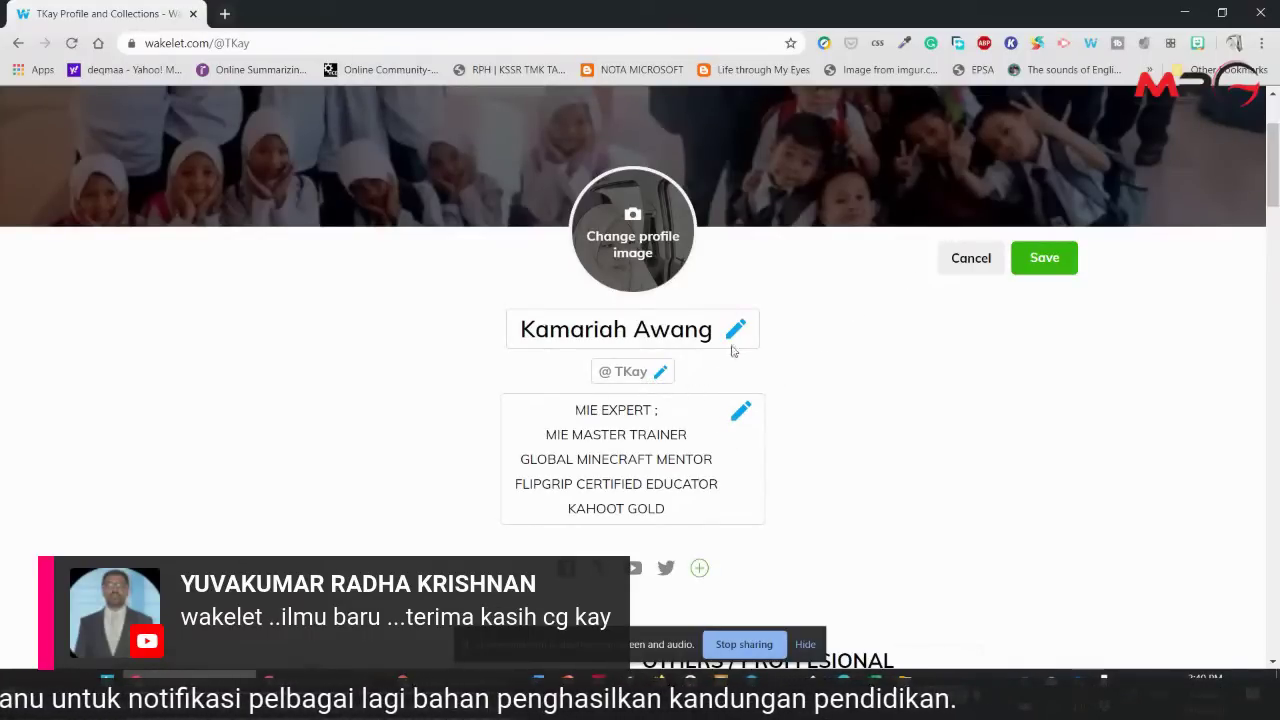
scroll(727, 435, down, 3)
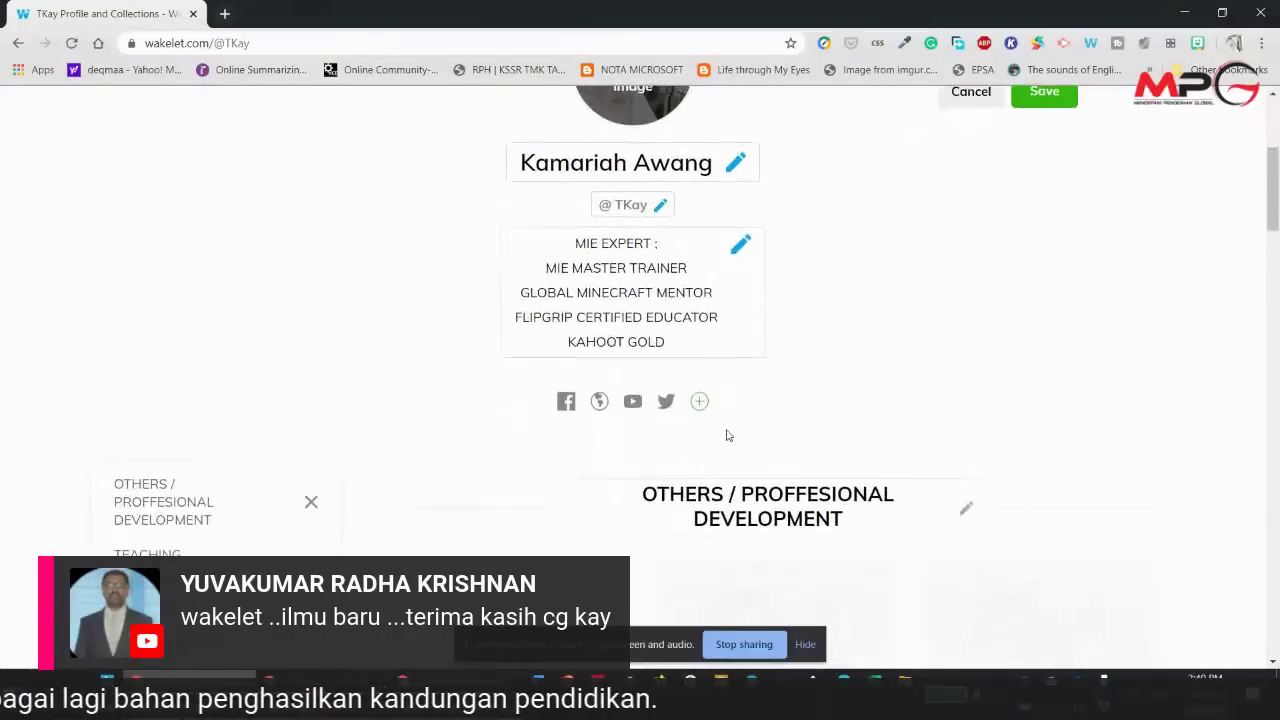
scroll(726, 434, up, 1)
scroll(726, 434, up, 5)
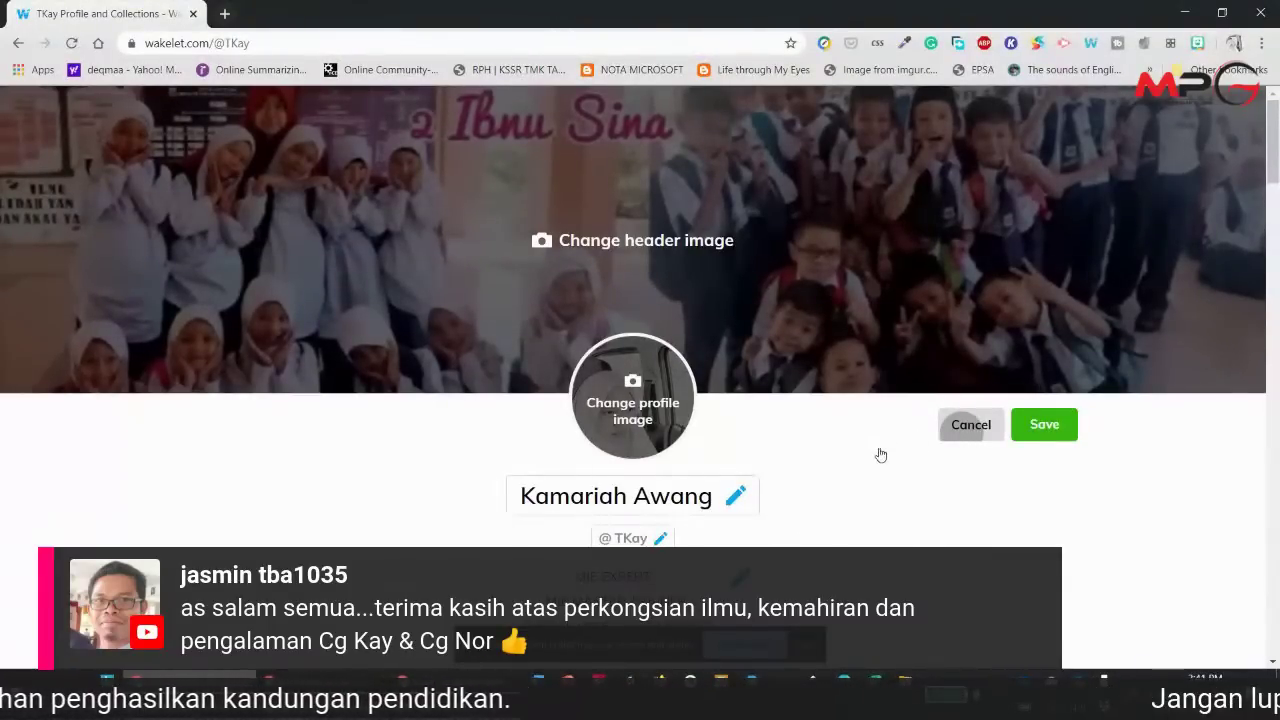
- Browse down and back up the profile's collection sections, then return to the Wakelet home page
scroll(831, 453, down, 3)
scroll(831, 453, down, 4)
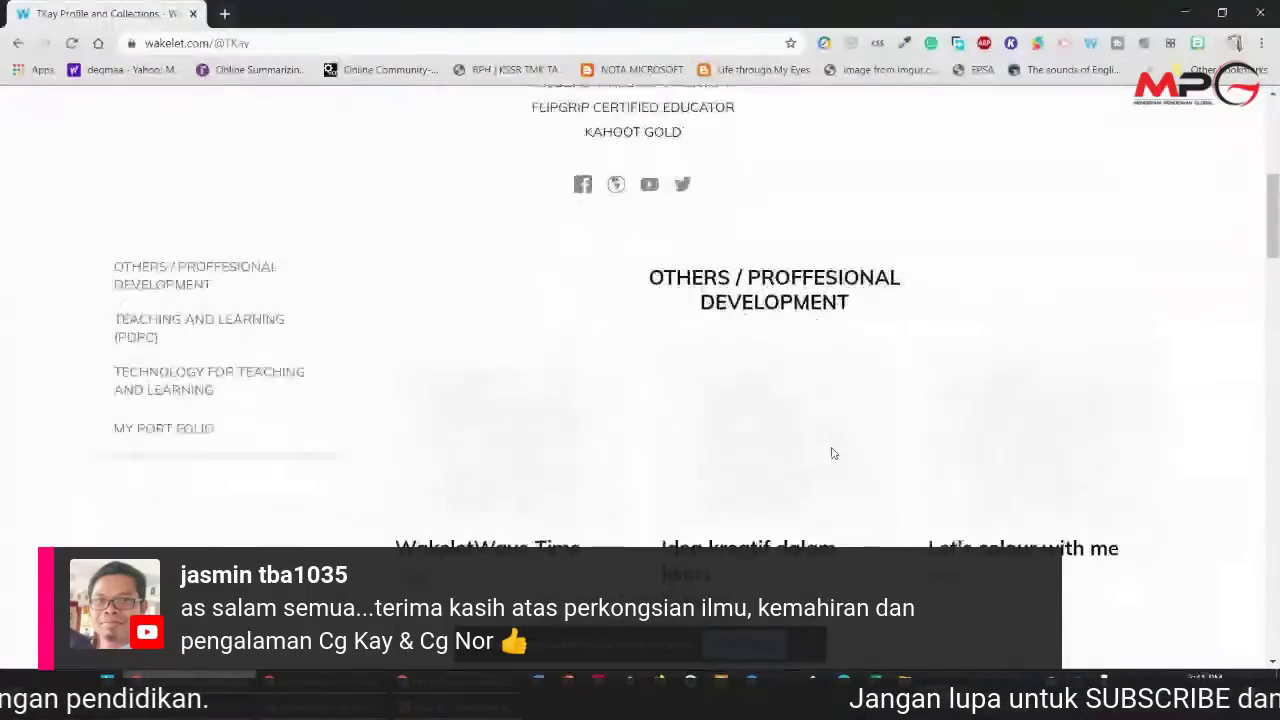
scroll(831, 453, up, 3)
scroll(561, 436, down, 1)
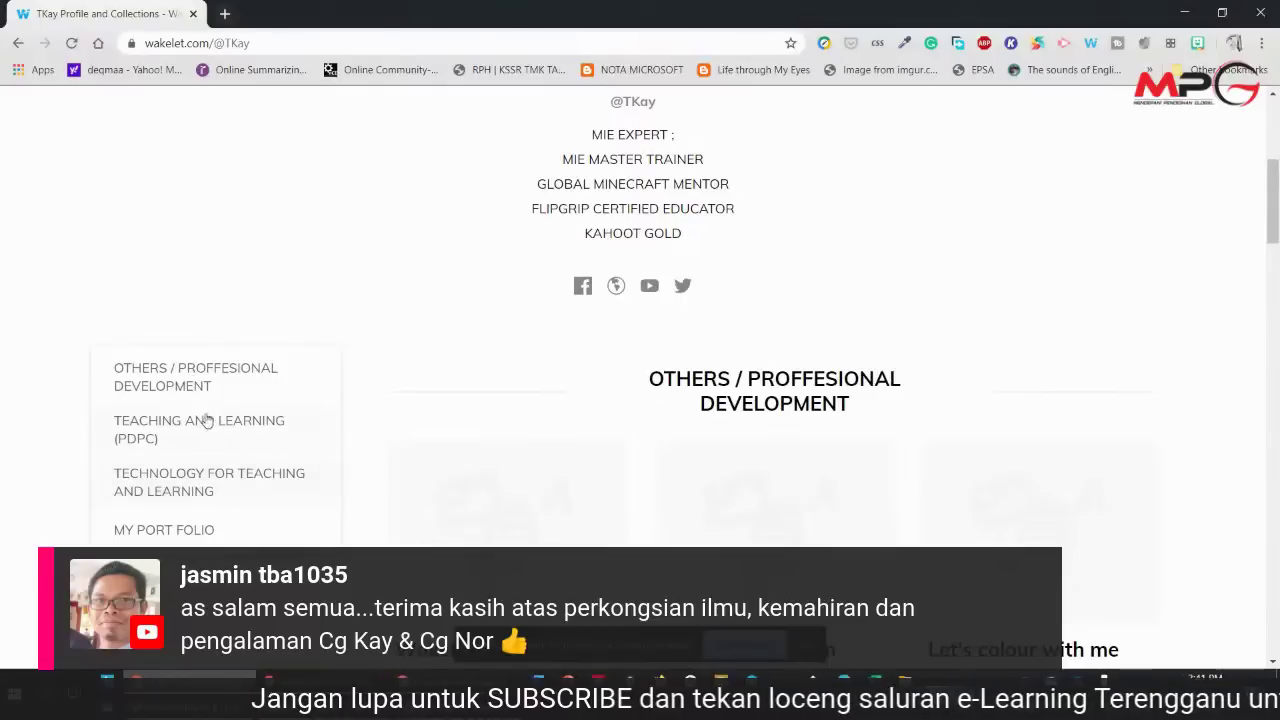
scroll(205, 440, up, 1)
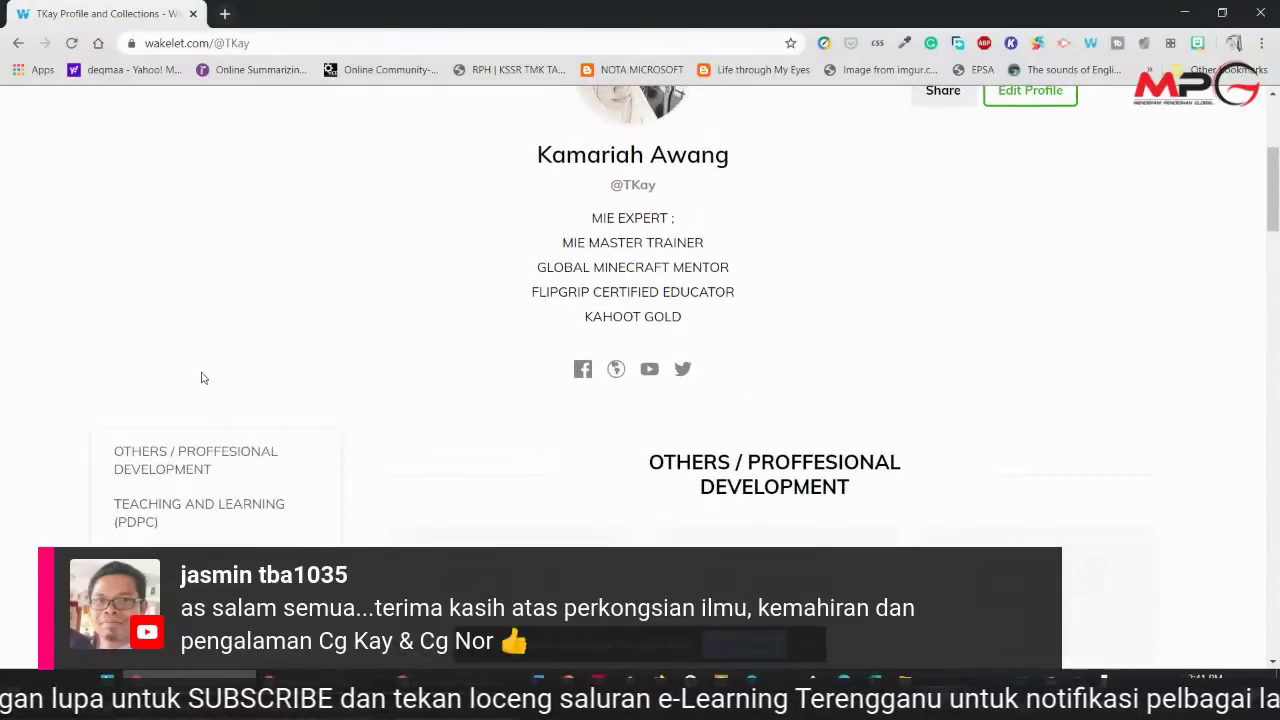
scroll(201, 377, down, 3)
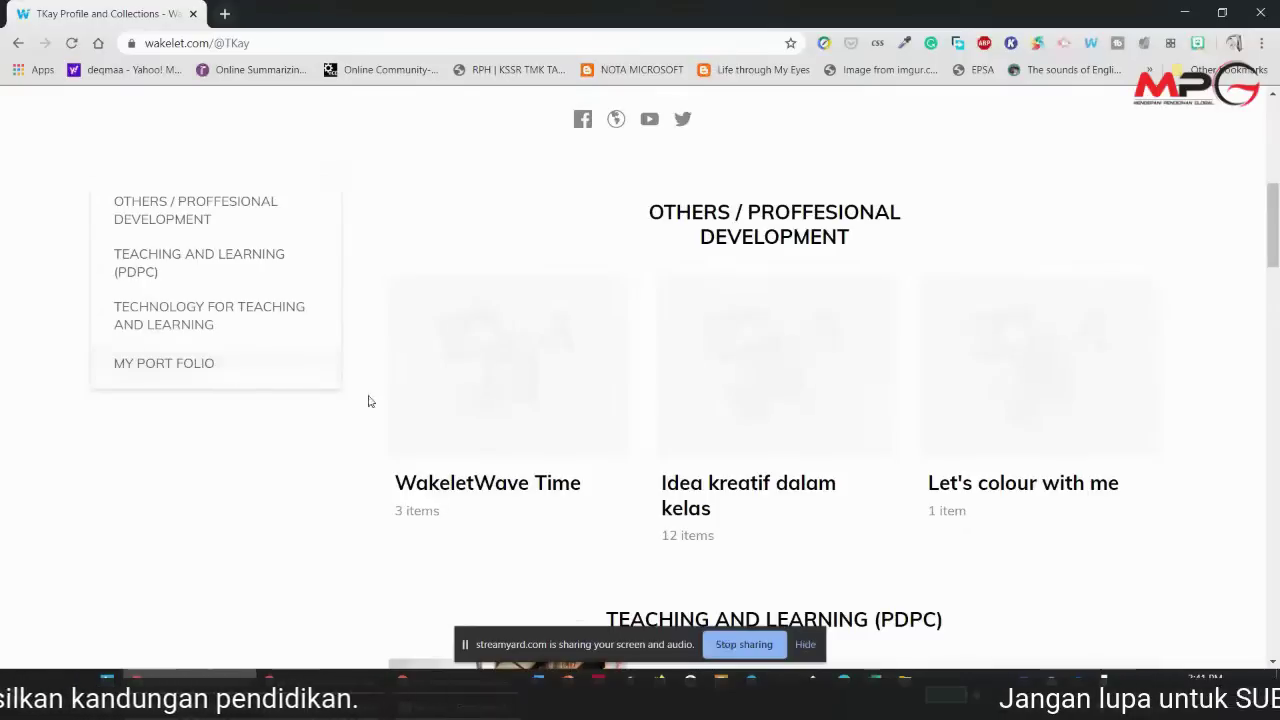
mouse_move(391, 384)
scroll(391, 384, down, 1)
scroll(391, 384, down, 5)
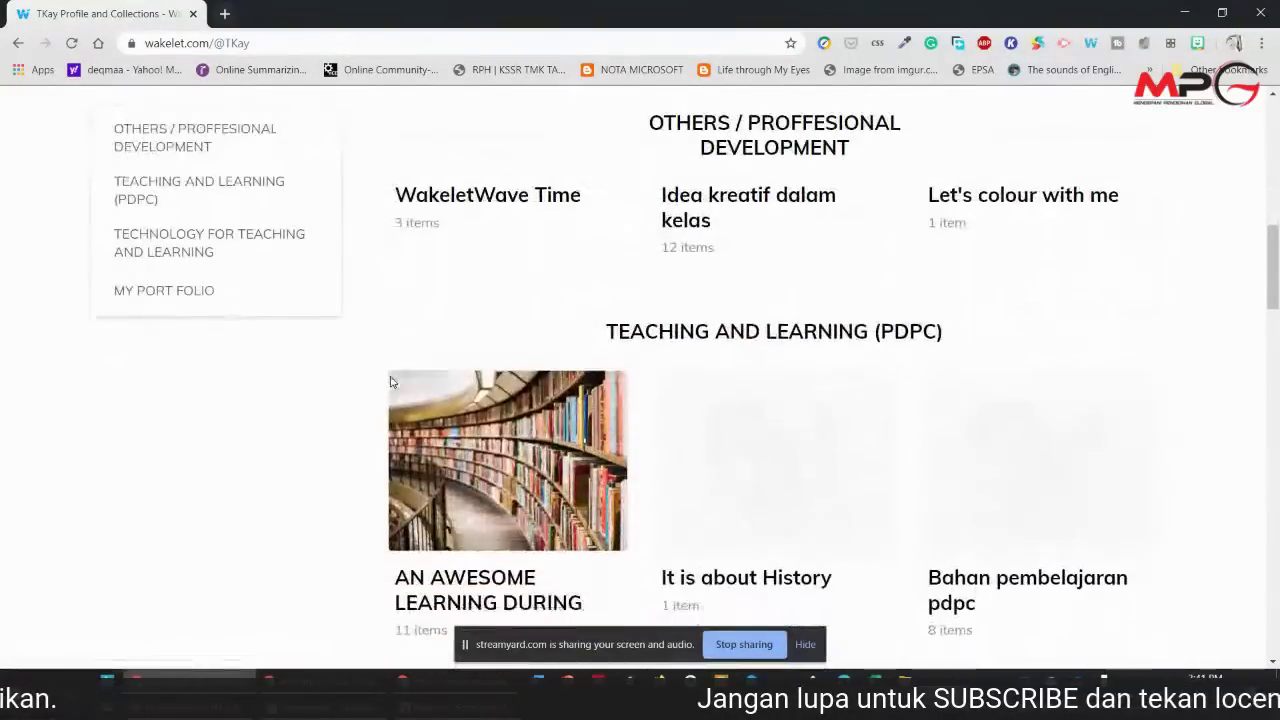
scroll(392, 381, down, 10)
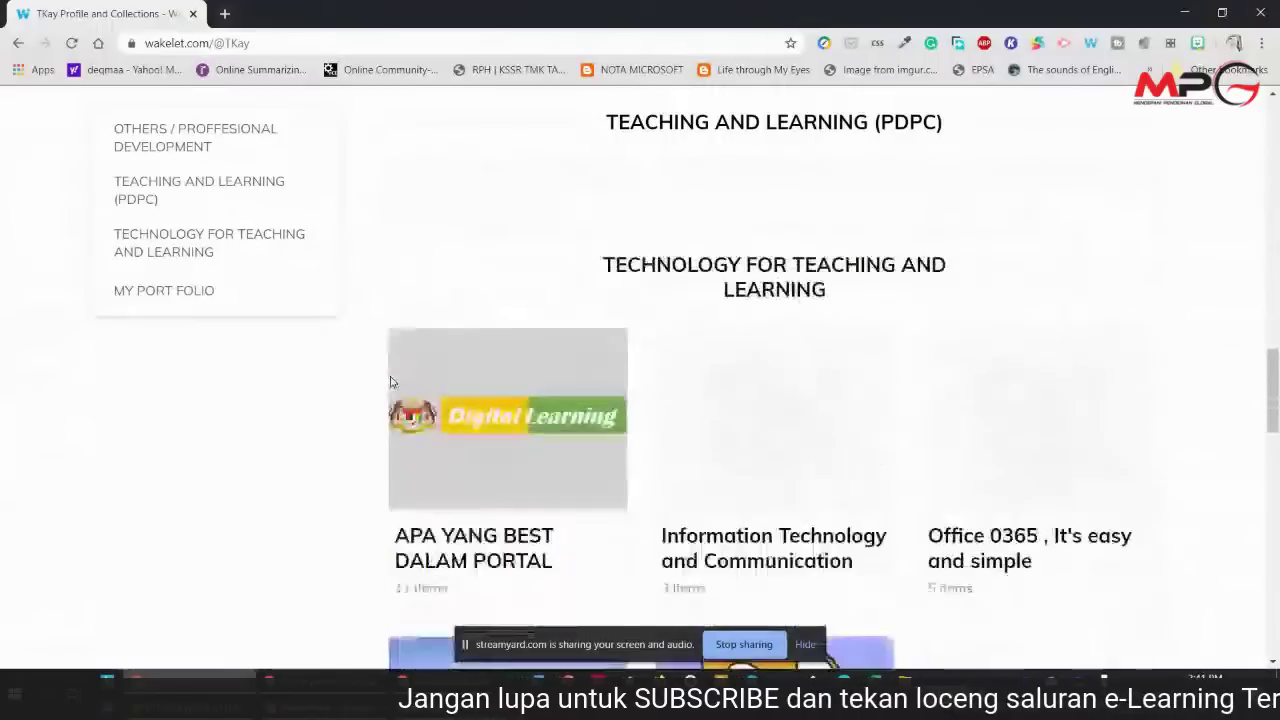
scroll(392, 381, down, 5)
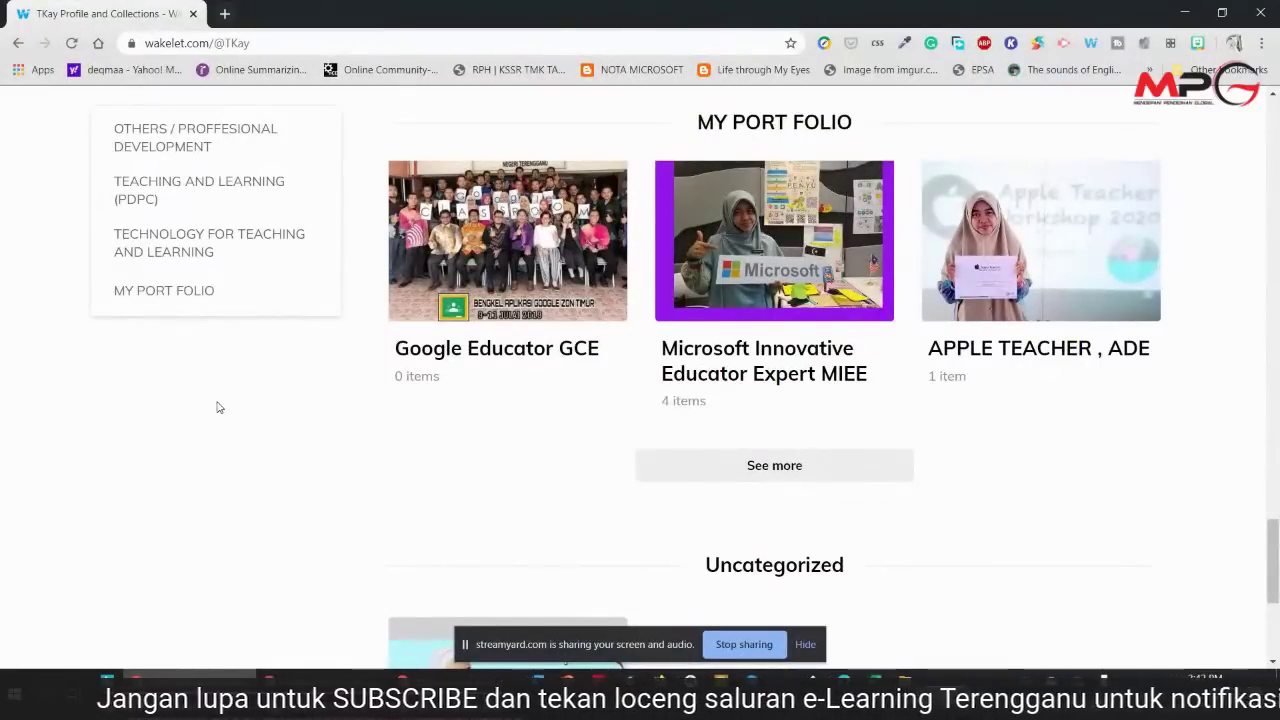
scroll(219, 407, up, 4)
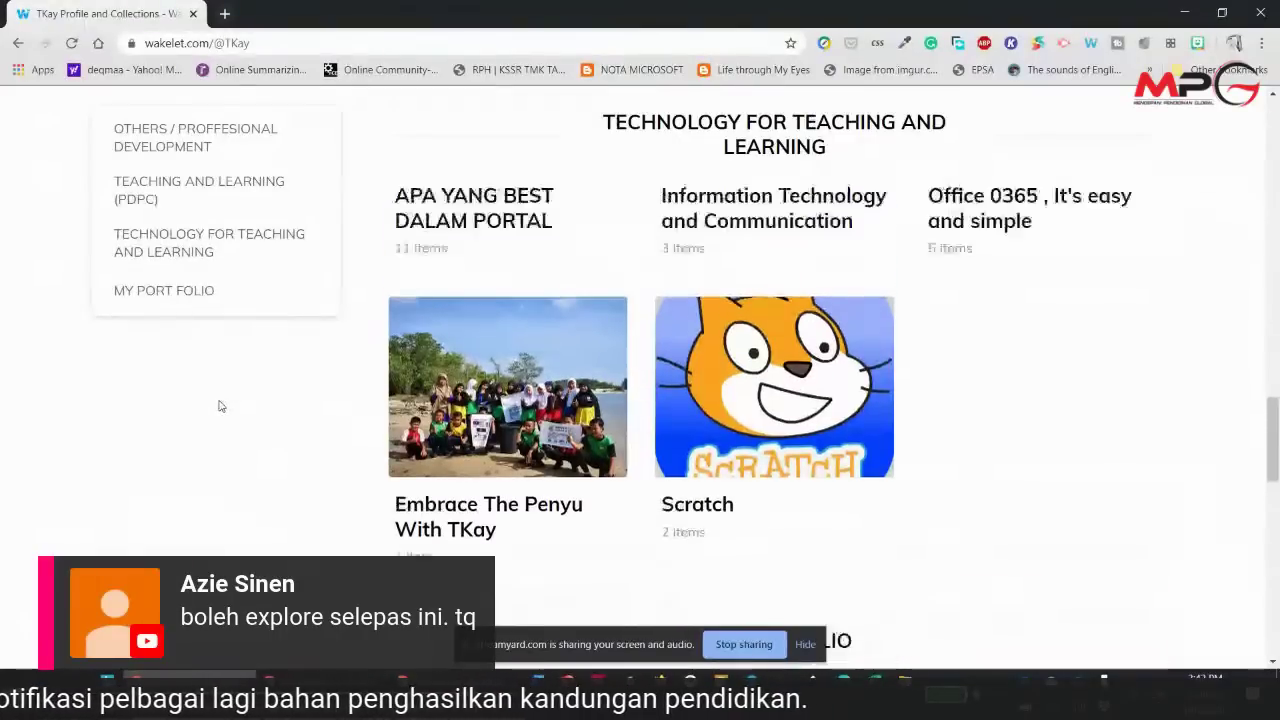
scroll(219, 407, up, 3)
scroll(221, 406, up, 10)
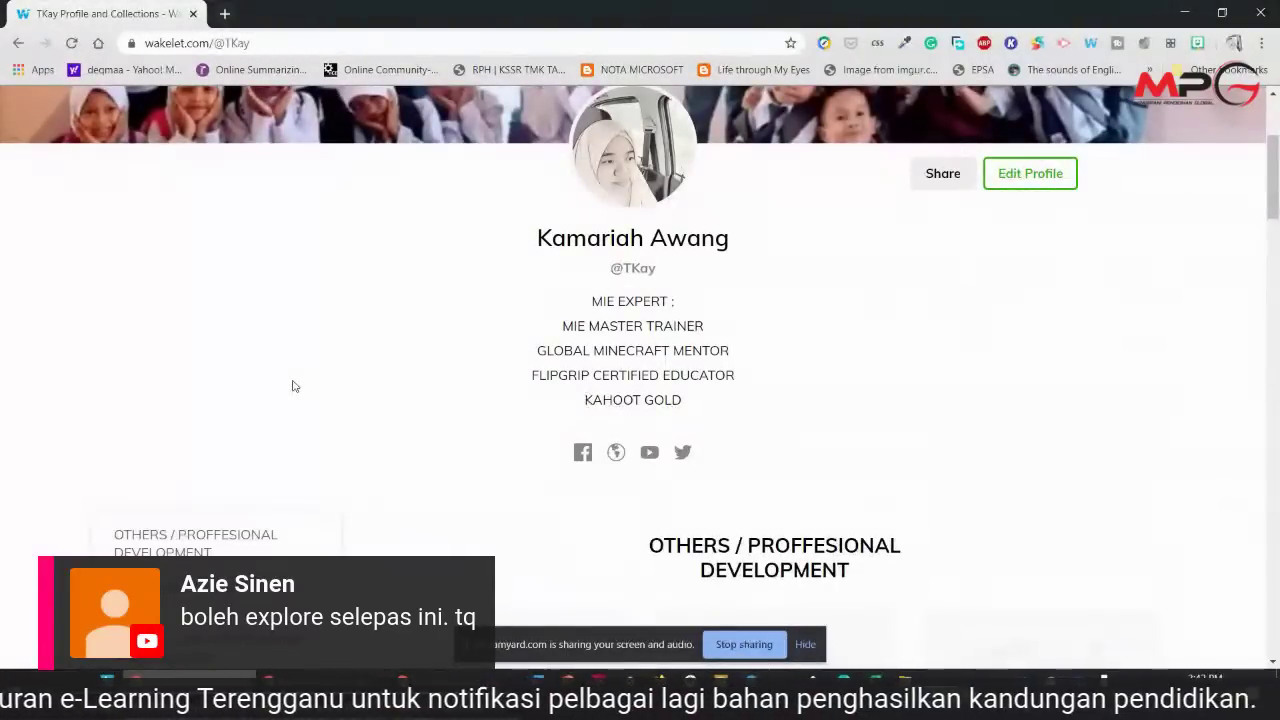
scroll(294, 385, up, 1)
scroll(294, 385, up, 2)
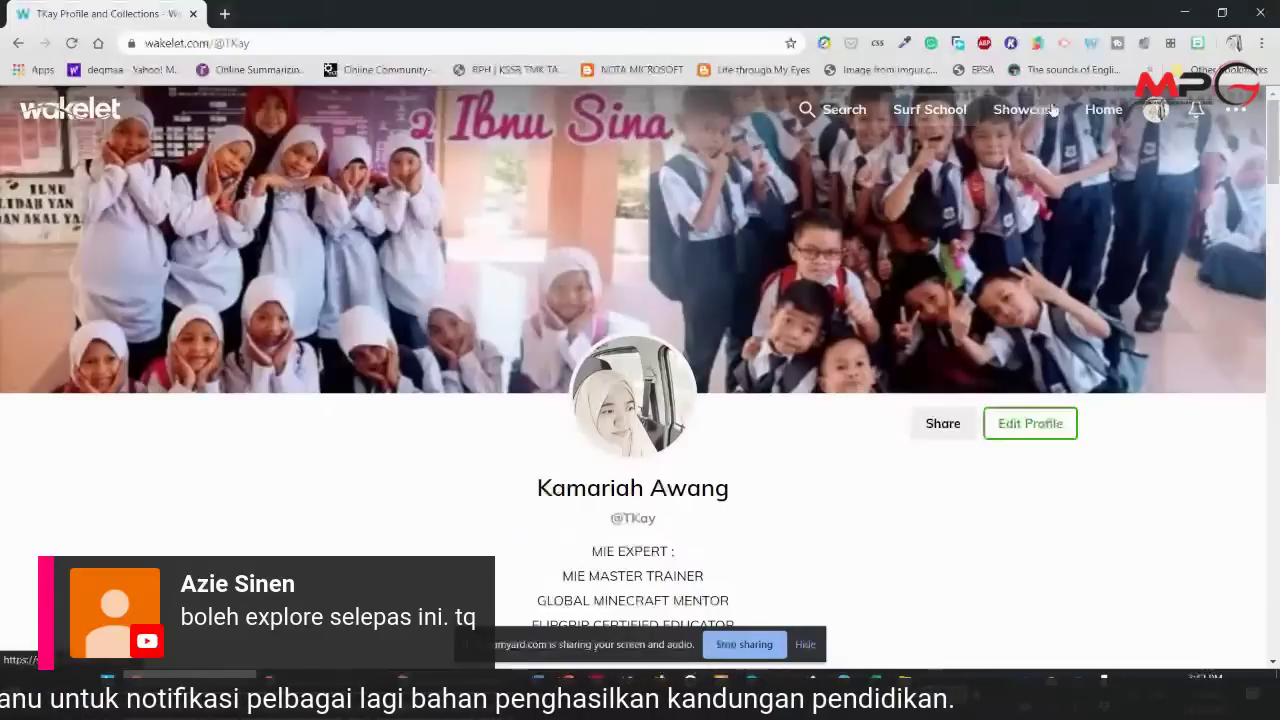
click(1102, 112)
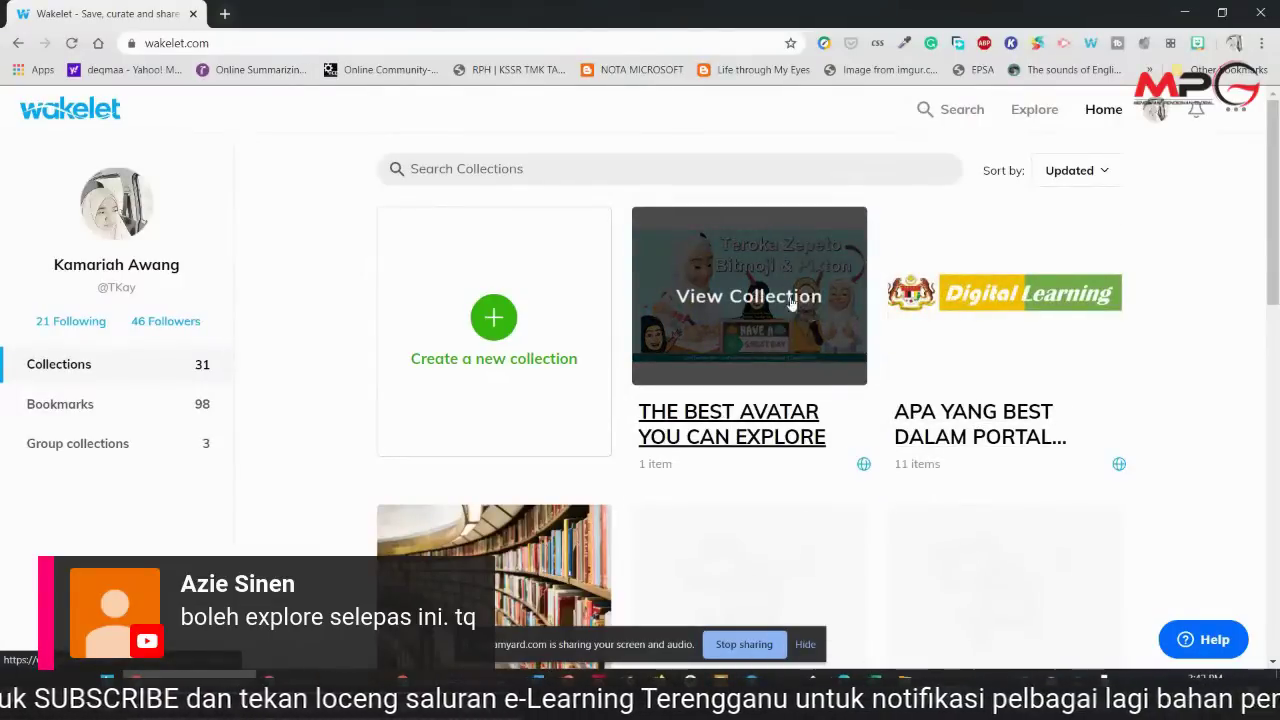
- Create a new empty collection from the home page
click(489, 330)
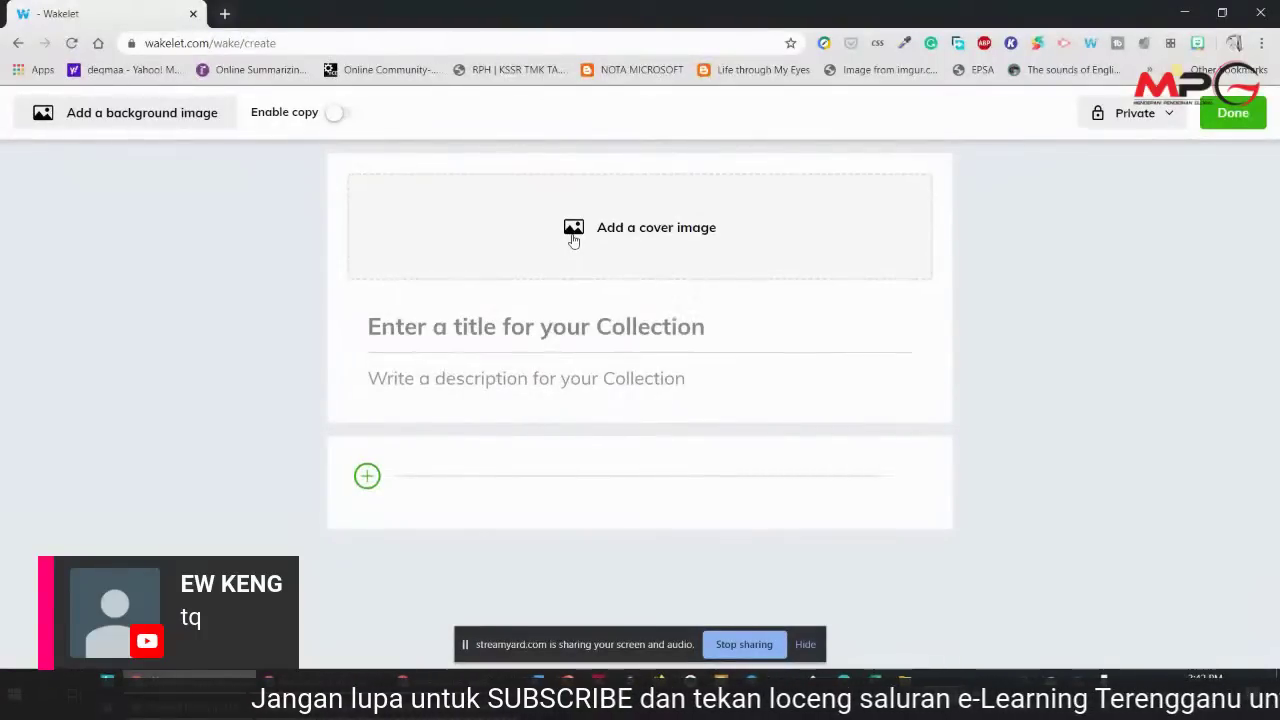
- Title the collection 'MATEMATIK TAHUN 2 , TAJUK : NOMBOR BULAT'
click(530, 331)
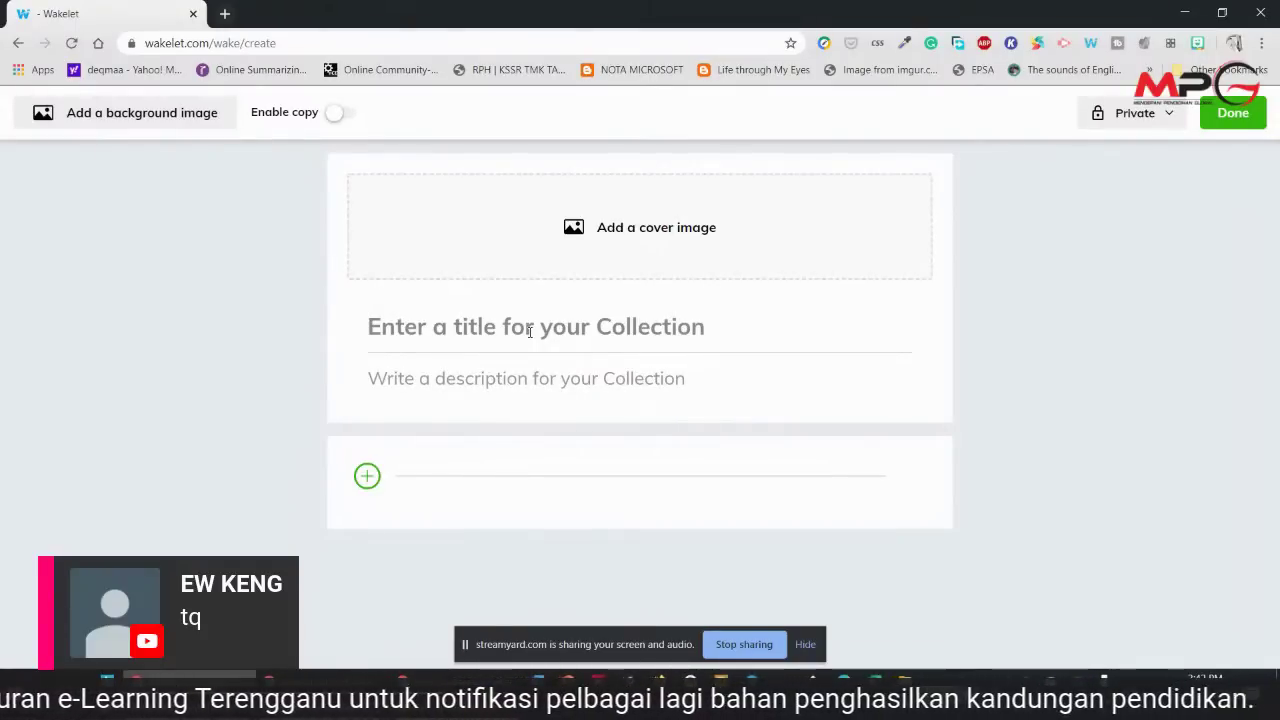
click(530, 331)
text(MATEMA)
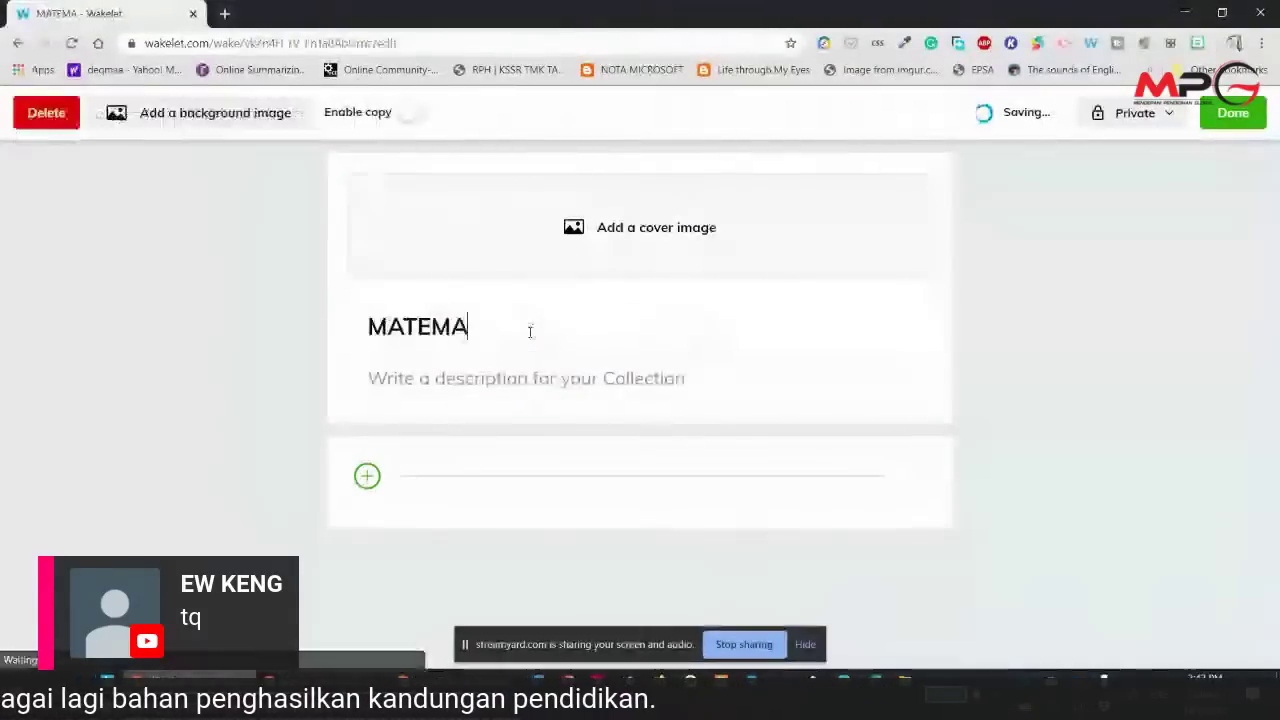
text(TIK T)
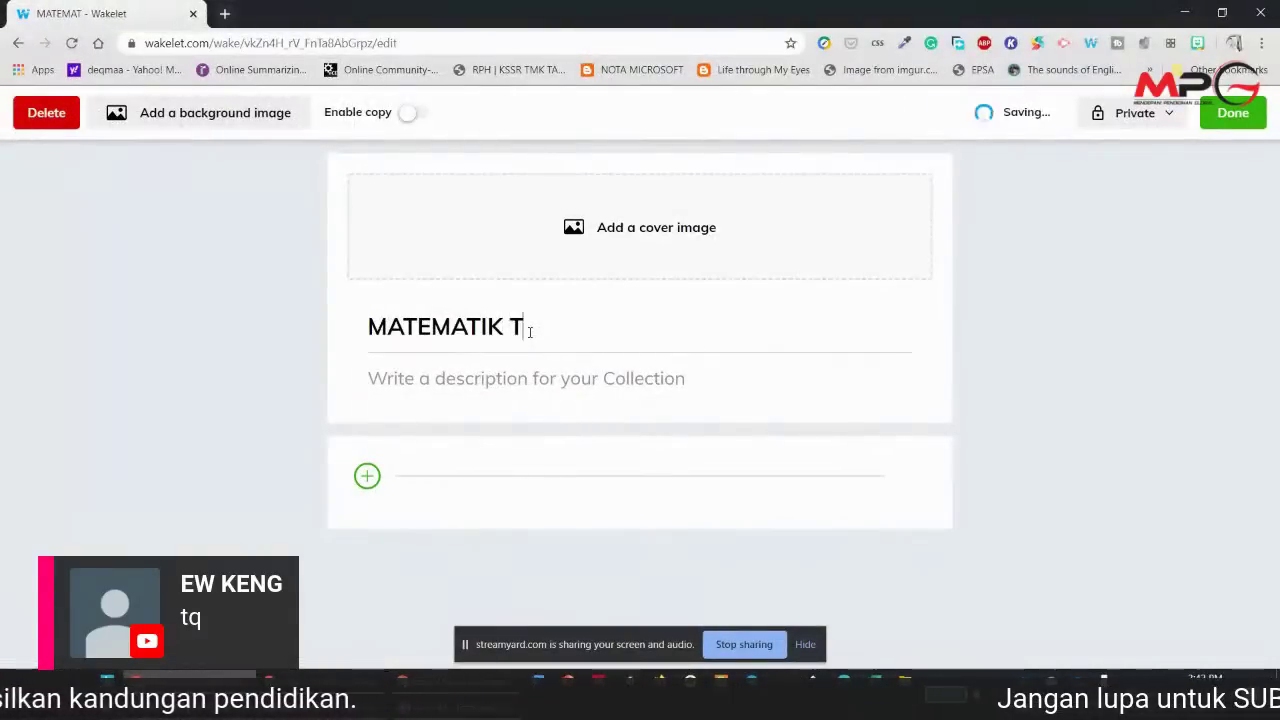
text(AHUN 2 , TAJUK)
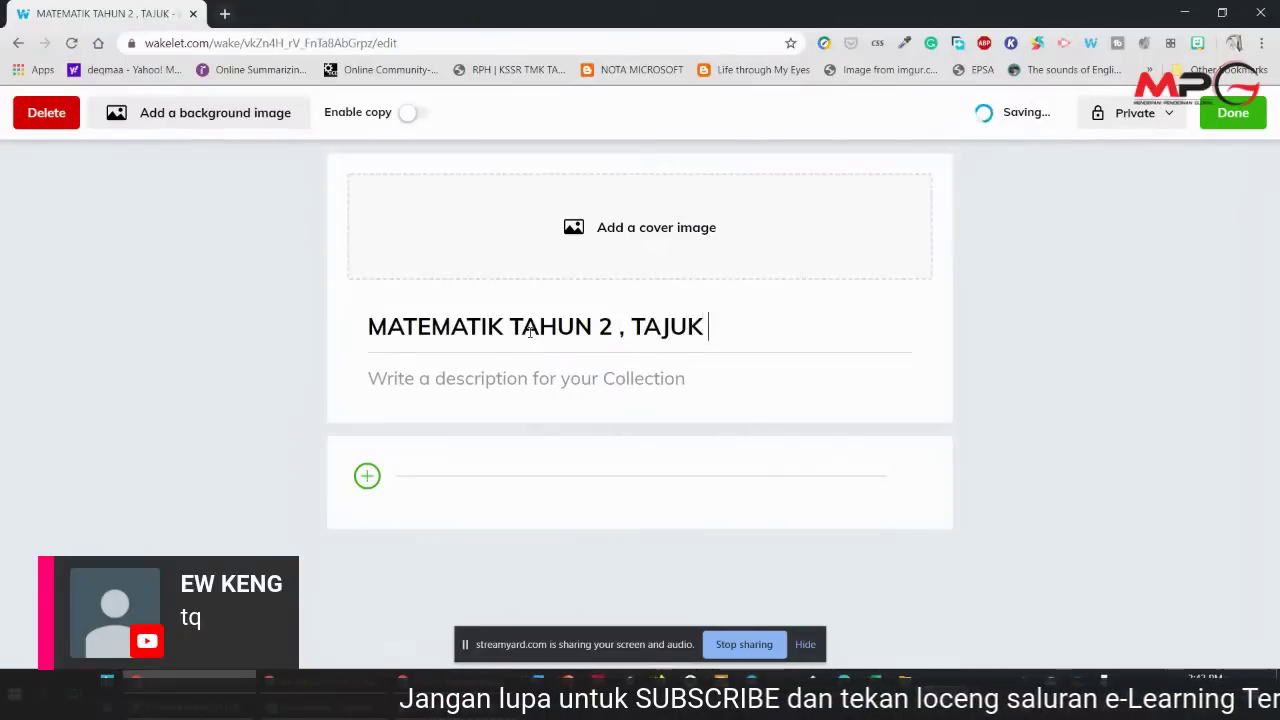
text( : )
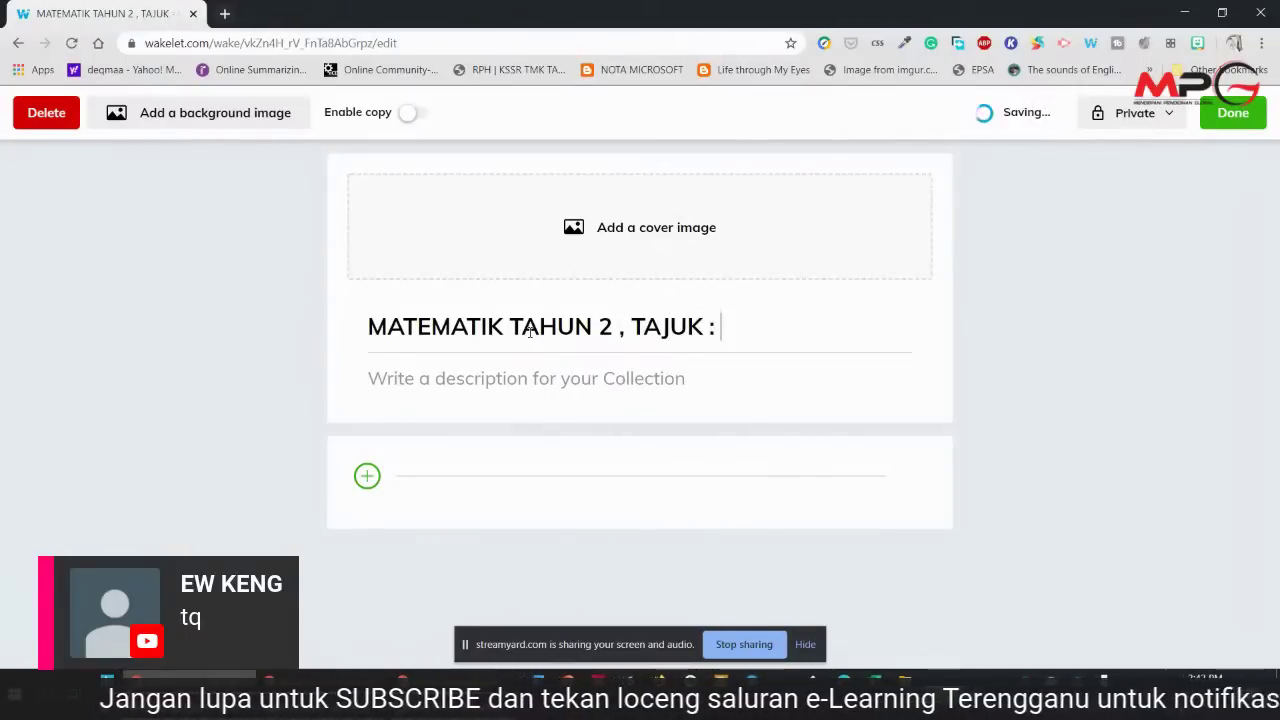
text(NOMBOR B)
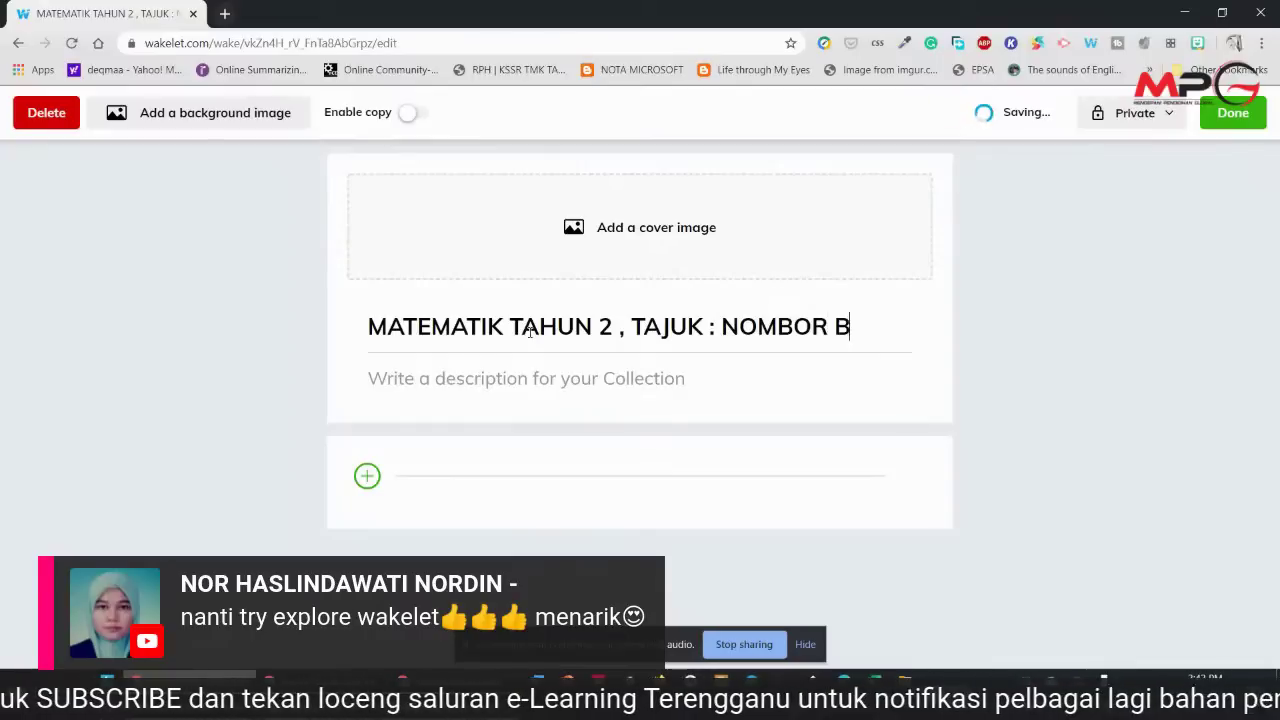
text(ULAT)
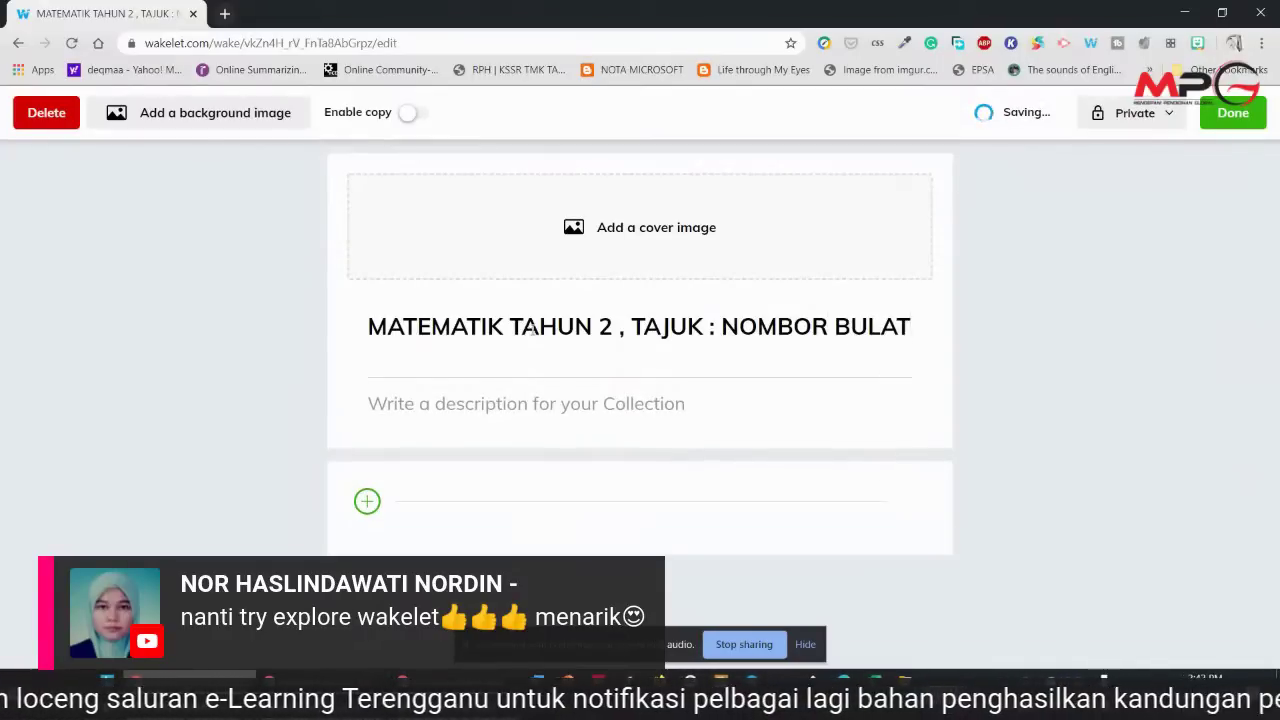
- Add the description 'KOLEKSI UNTUK NOTA TAJUK NOMBOR BULAT' and open the add-item bar
click(536, 412)
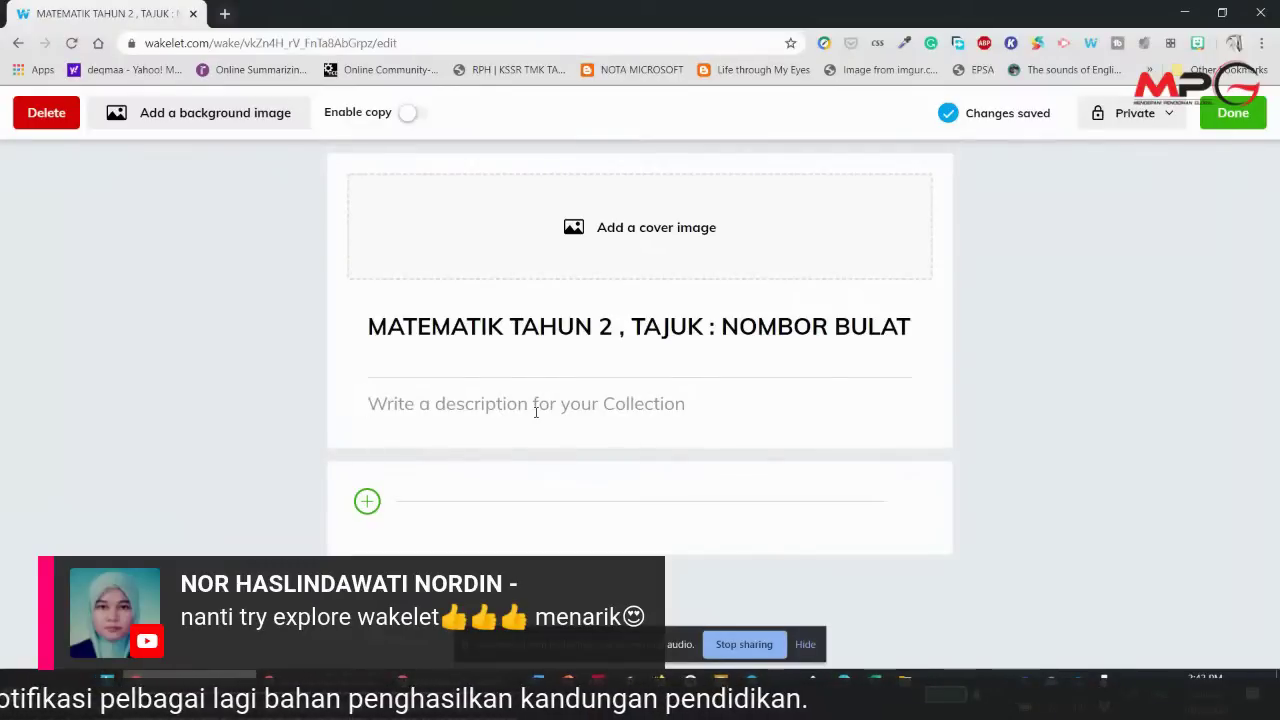
text(KOLEKSI UNTUK)
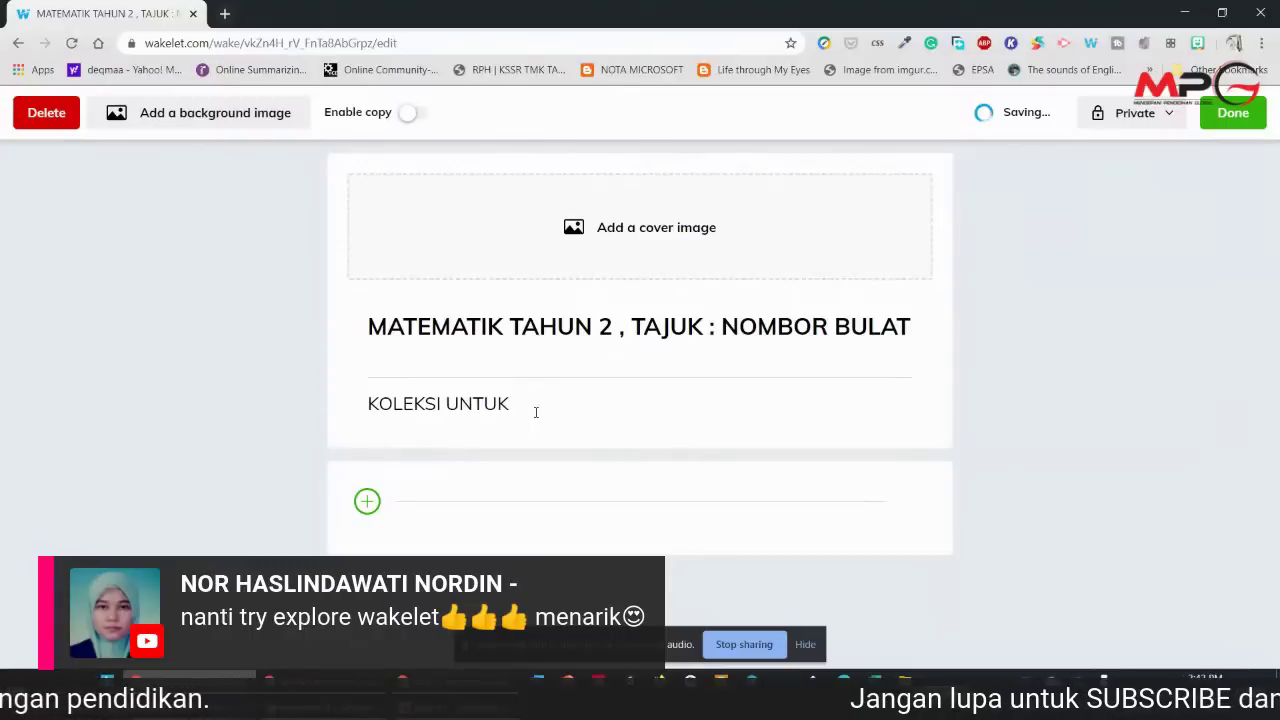
text( NOTA)
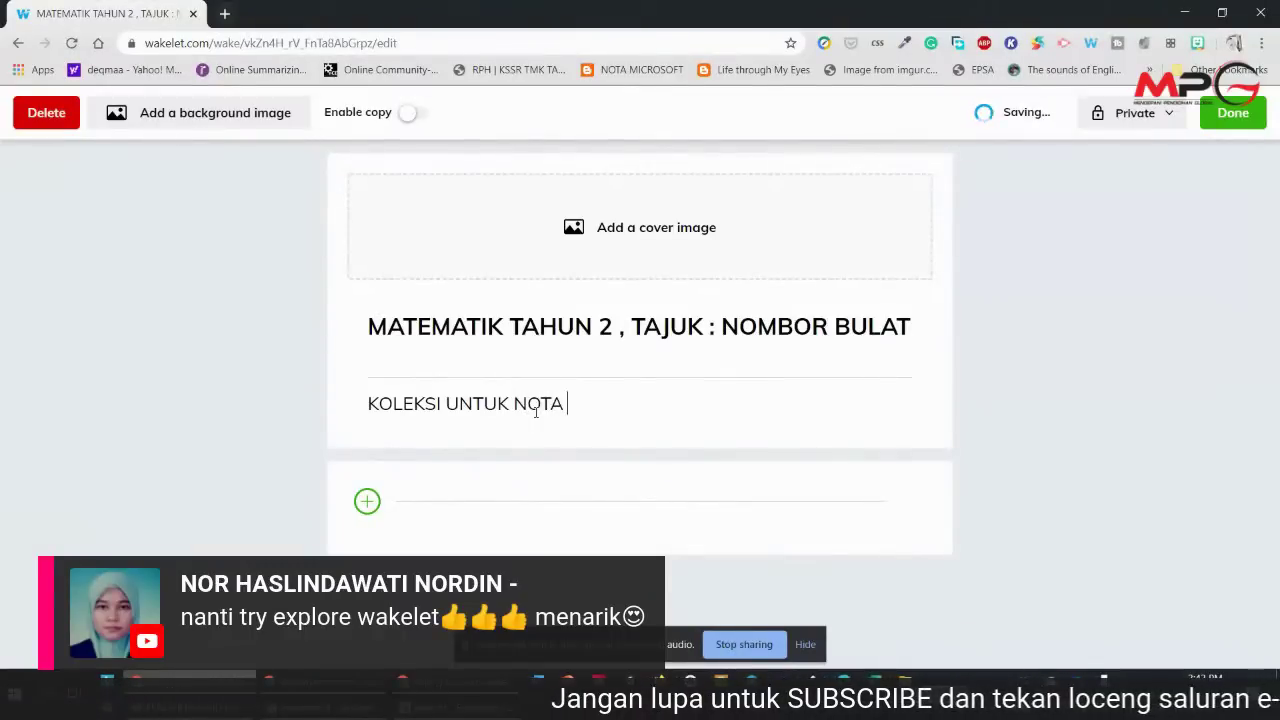
text( TAJUK)
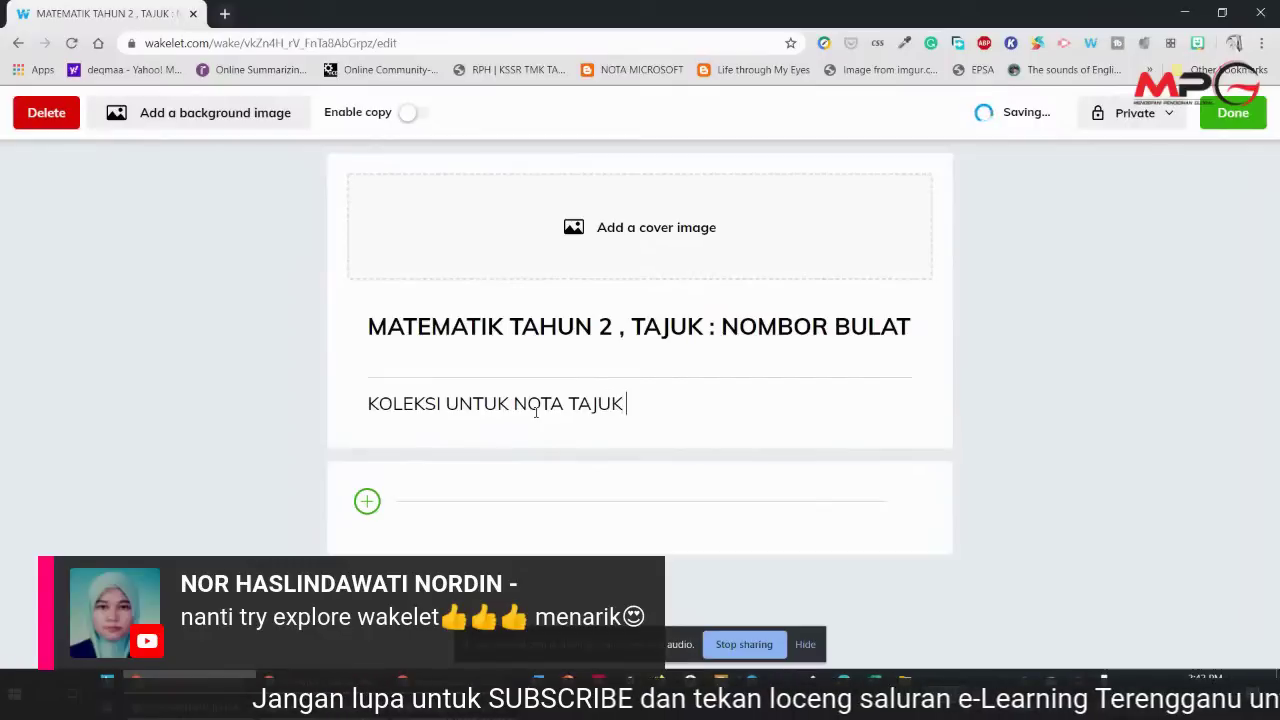
text( NOMBOR BULAT)
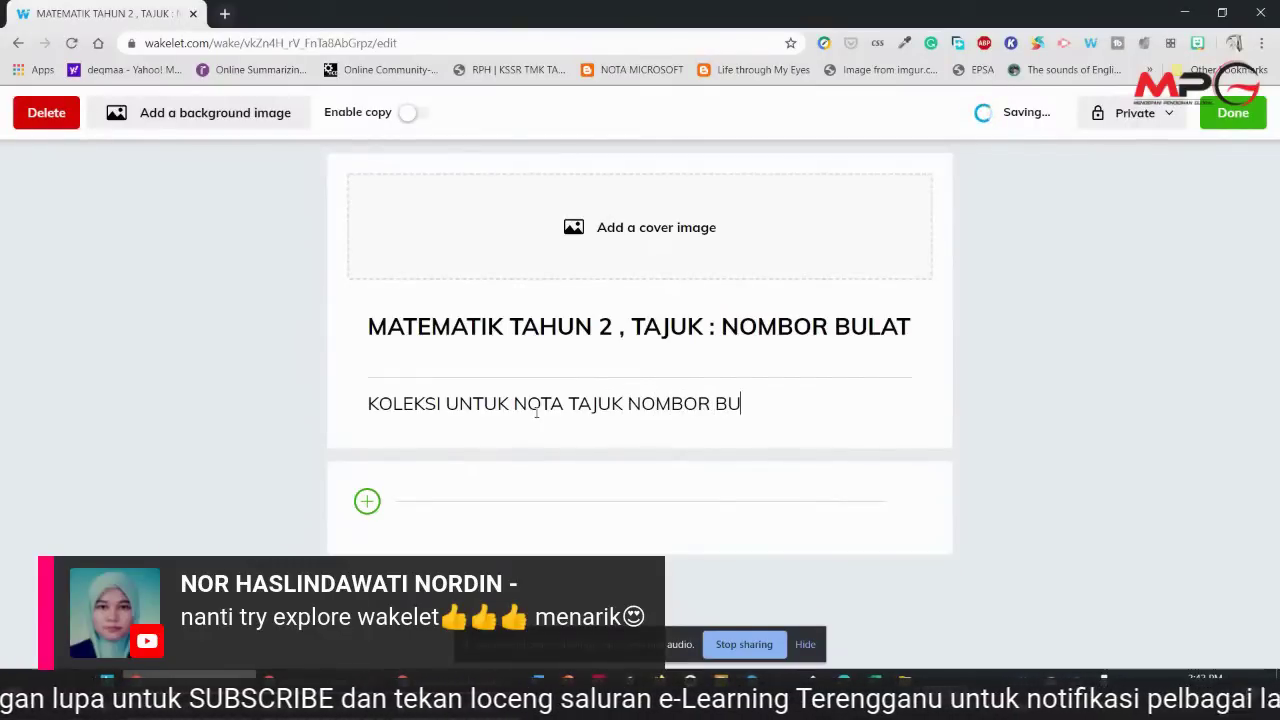
click(368, 503)
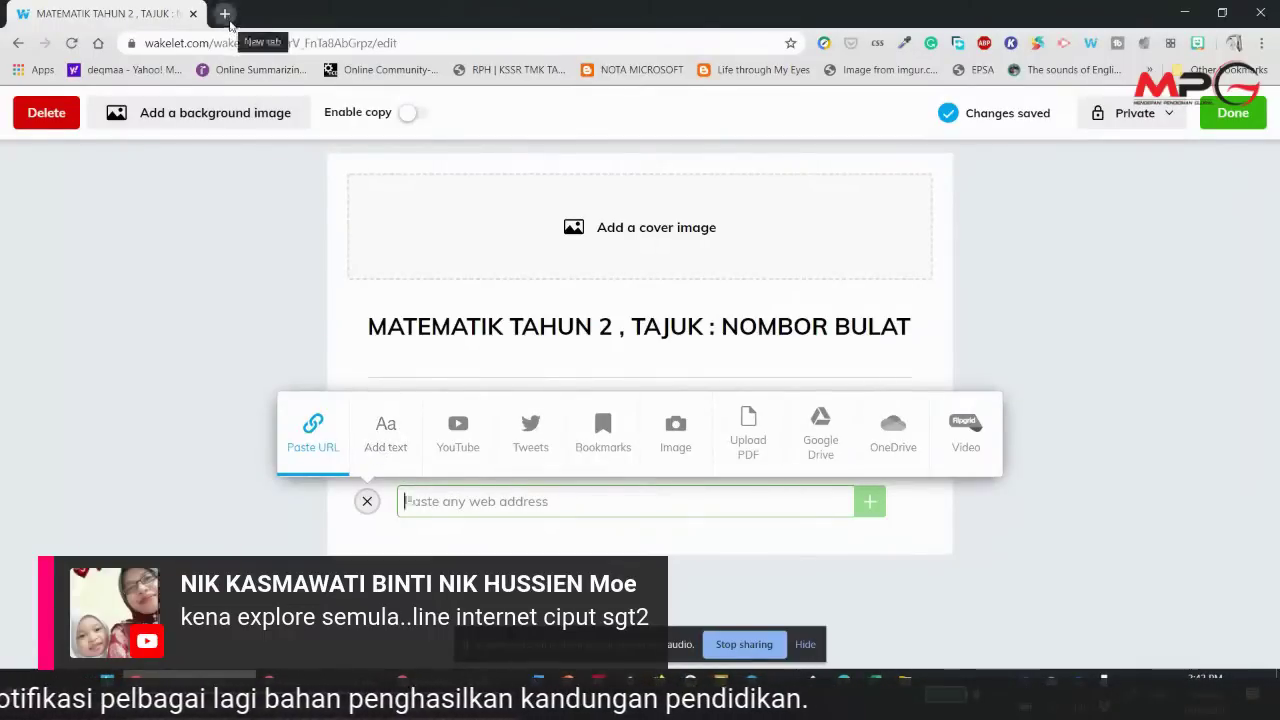
- Add the portal.moe.edu.my link as a Login card, then begin a new text note
text(porta)
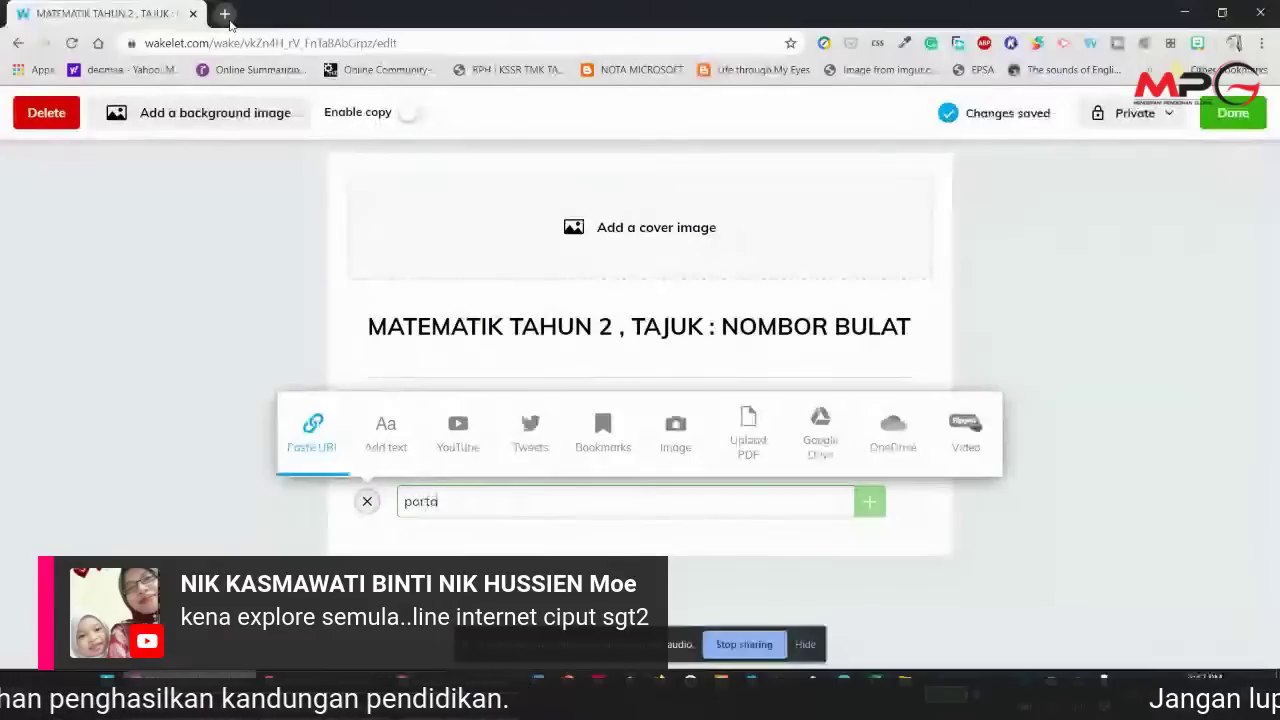
text(l.moe.edu)
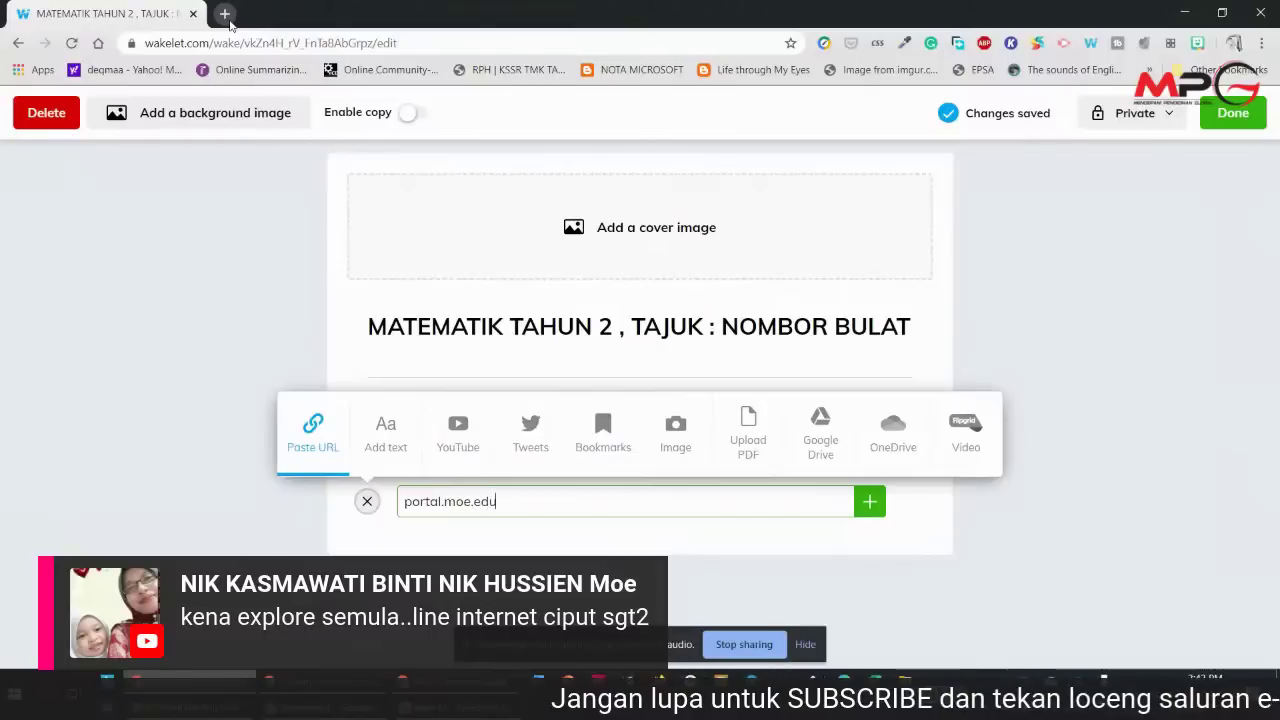
text(.my)
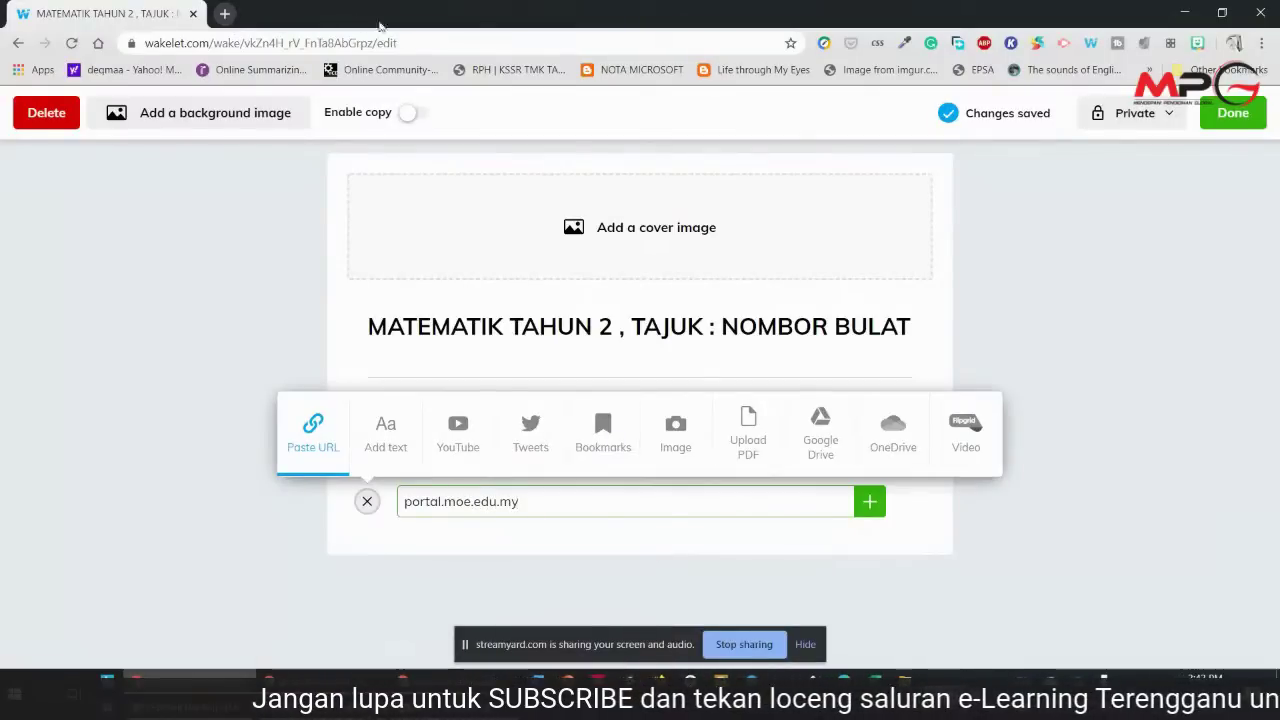
click(870, 503)
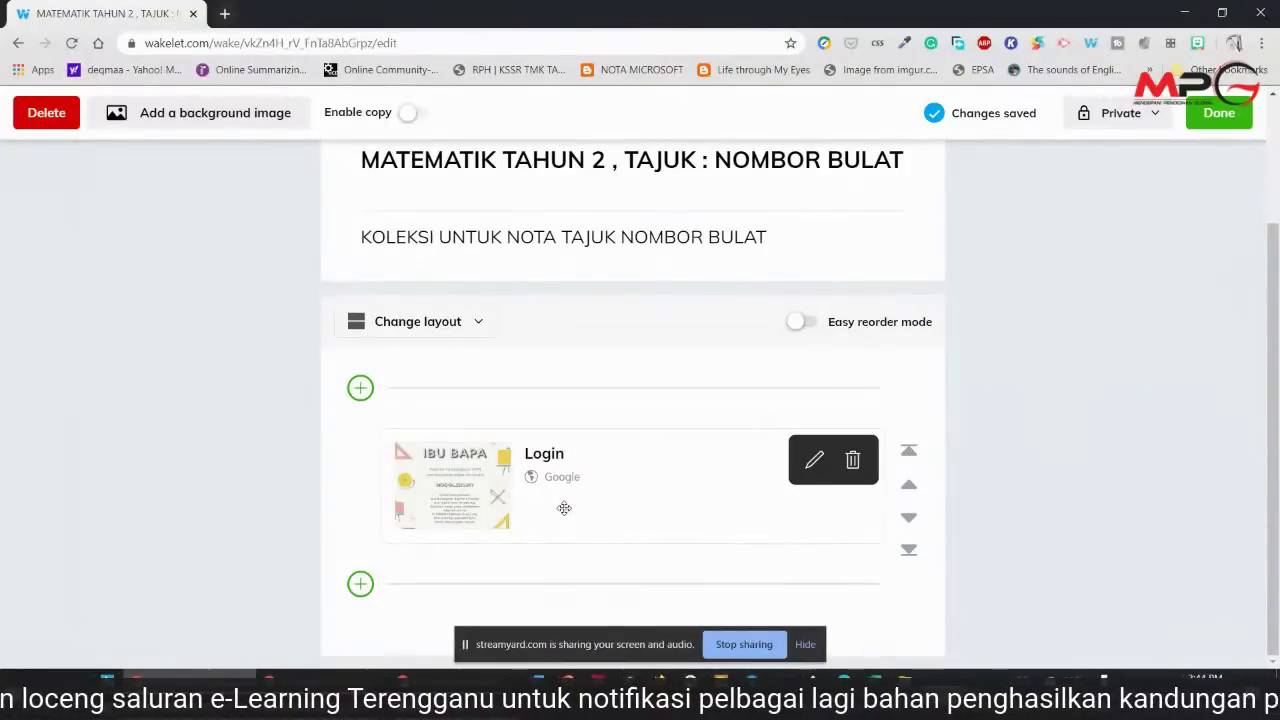
click(361, 585)
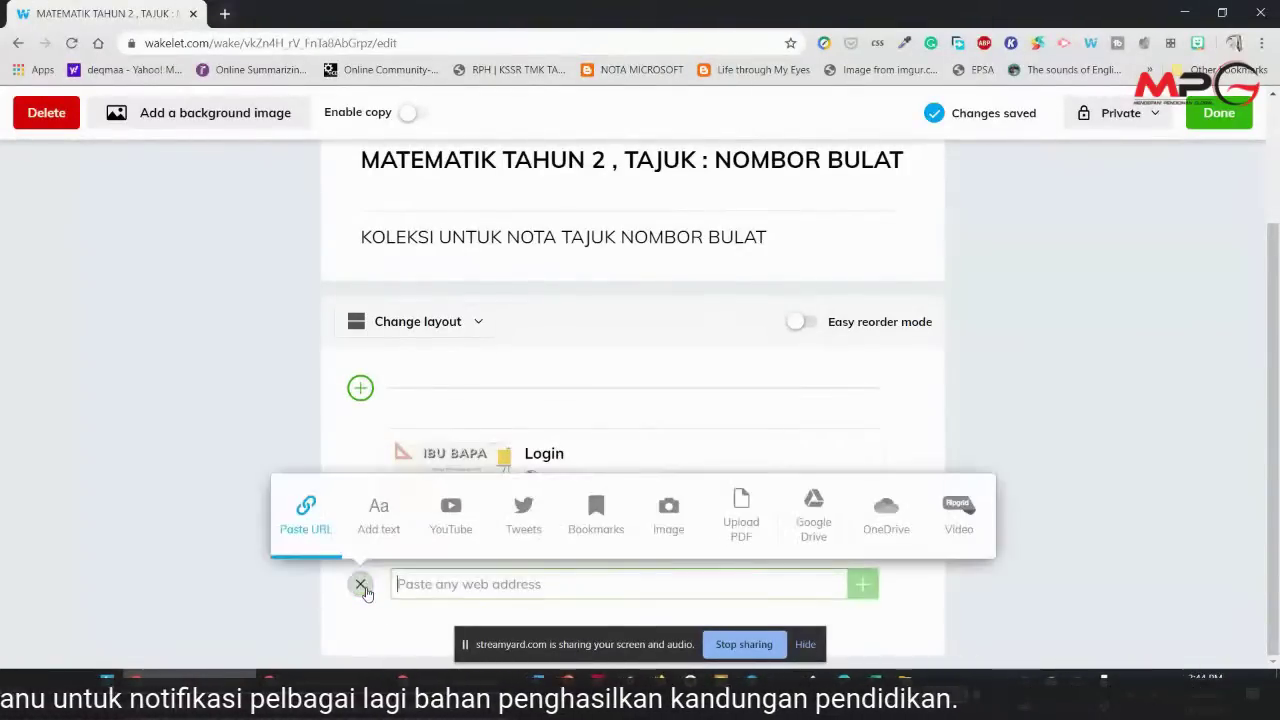
click(378, 510)
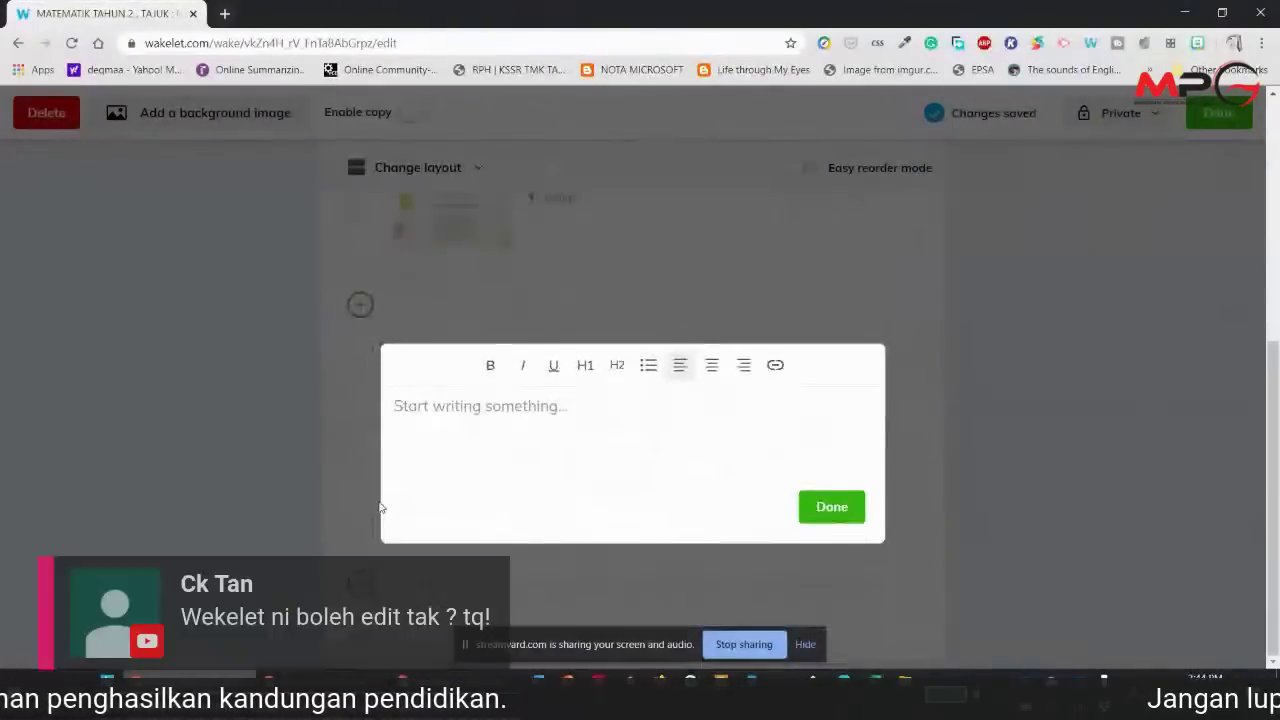
- Write and save a text note about the Year 2 maths notes book, topic Nombor bulat
click(379, 508)
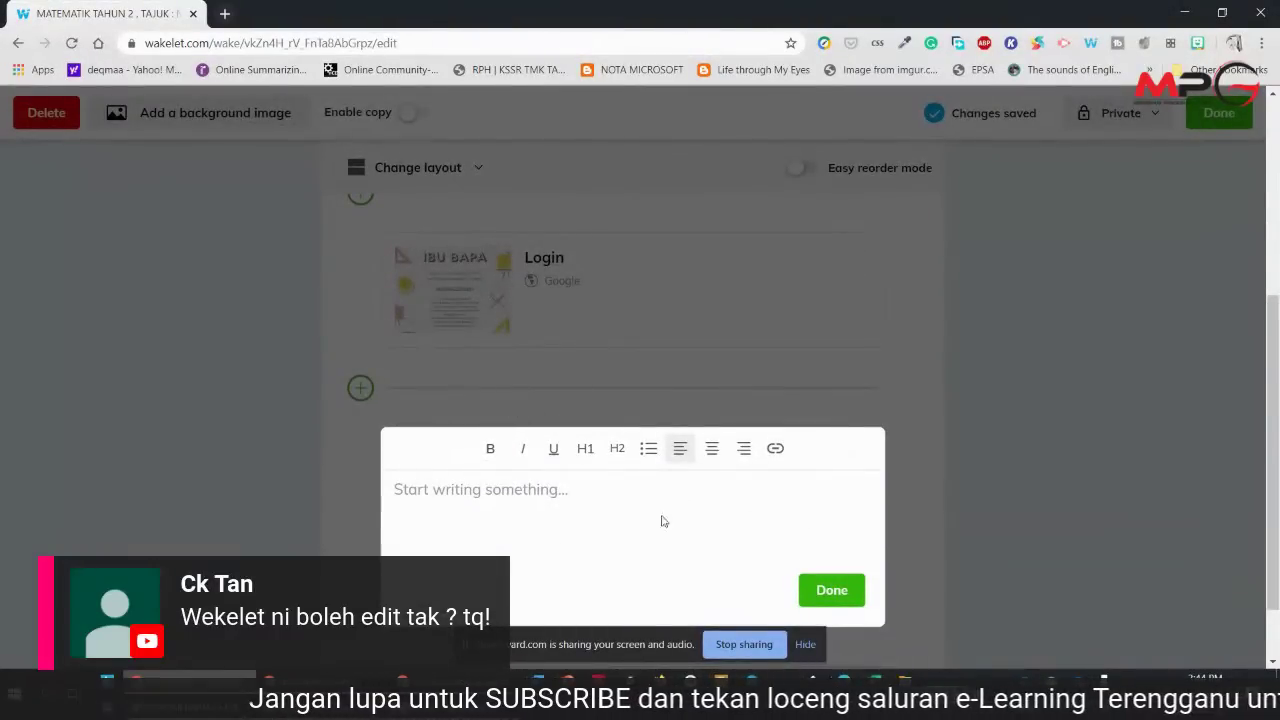
click(506, 512)
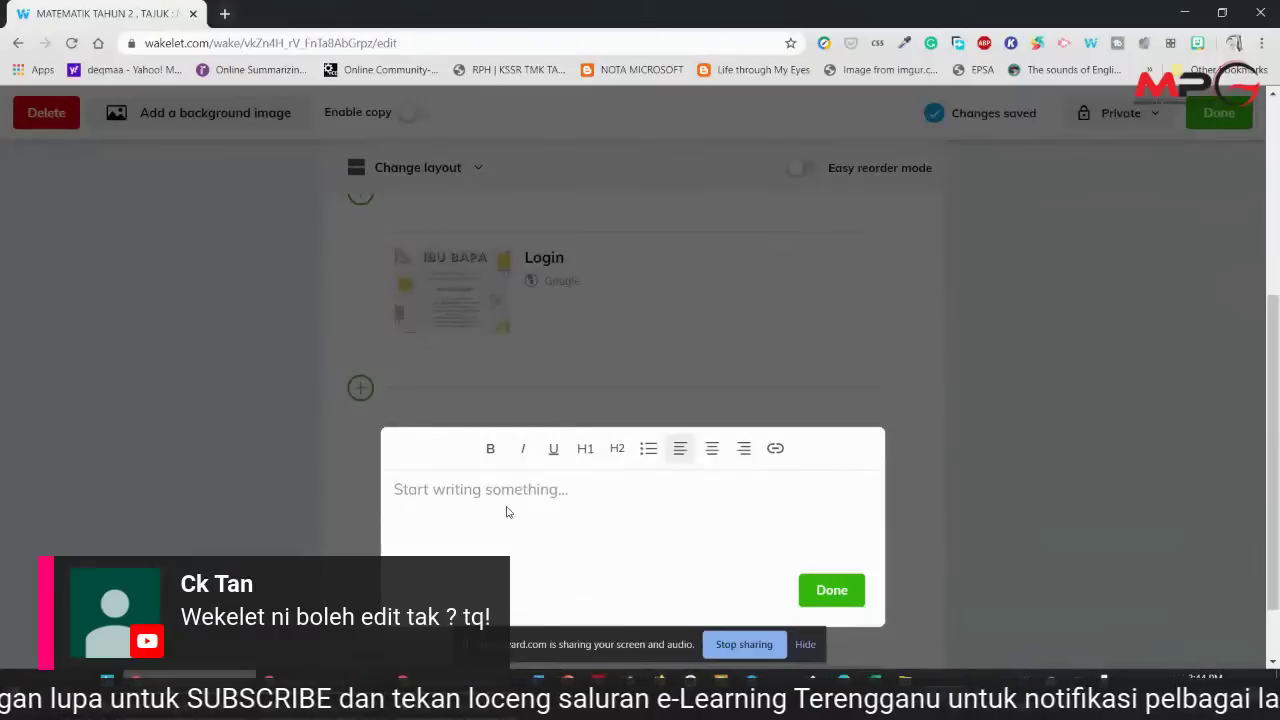
text(I)
key(BackSpace)
text(koleksi kay seter)
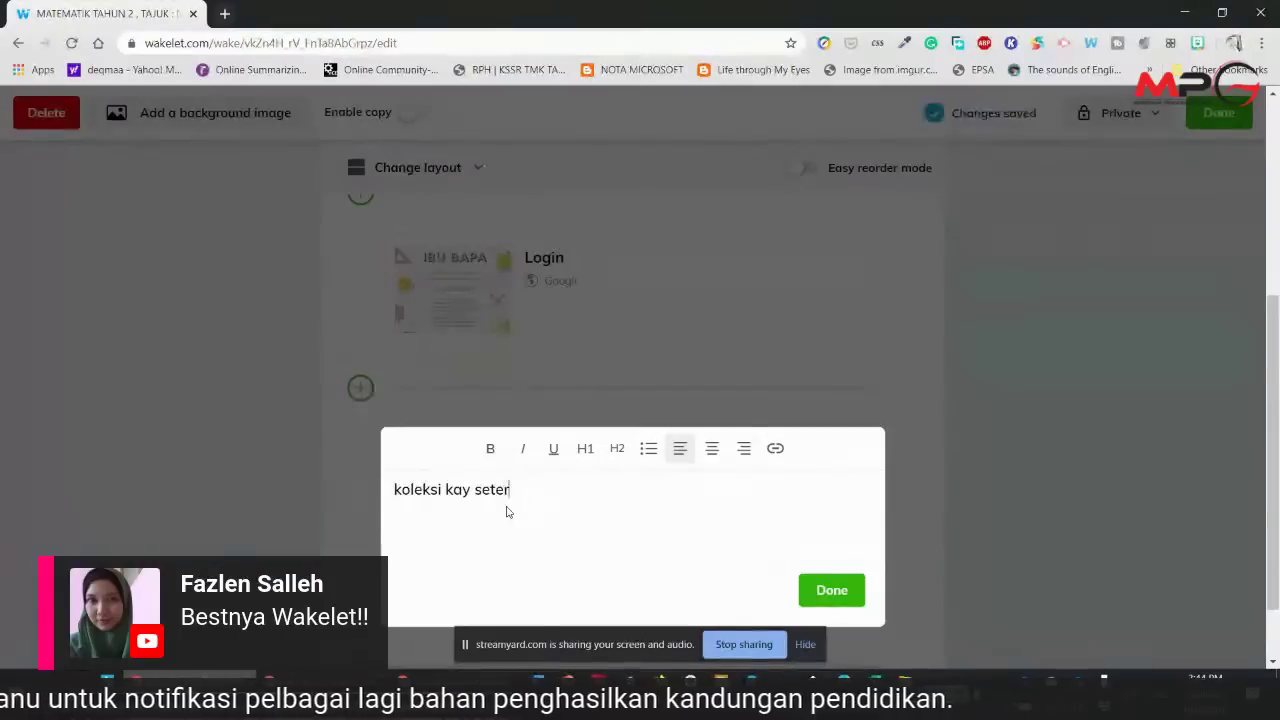
text(usnya adalah tentang buku nota matem)
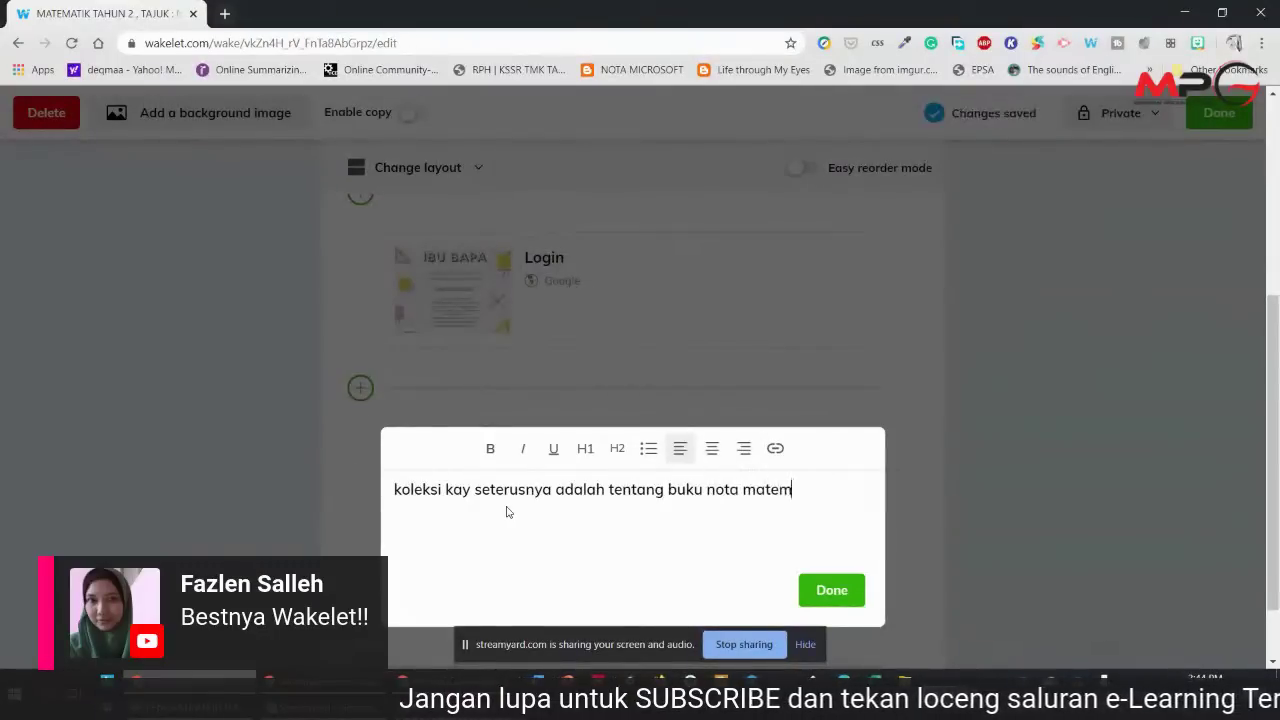
text(atik tahun)
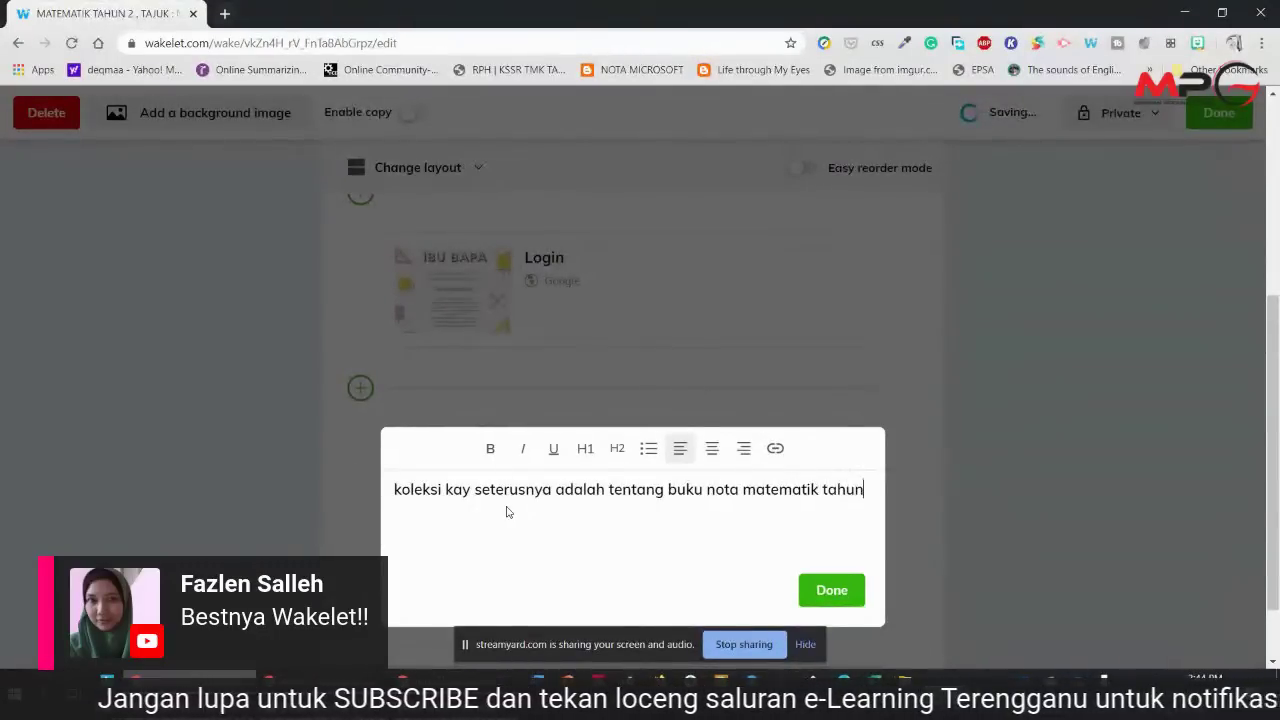
text( 2.tajuk N)
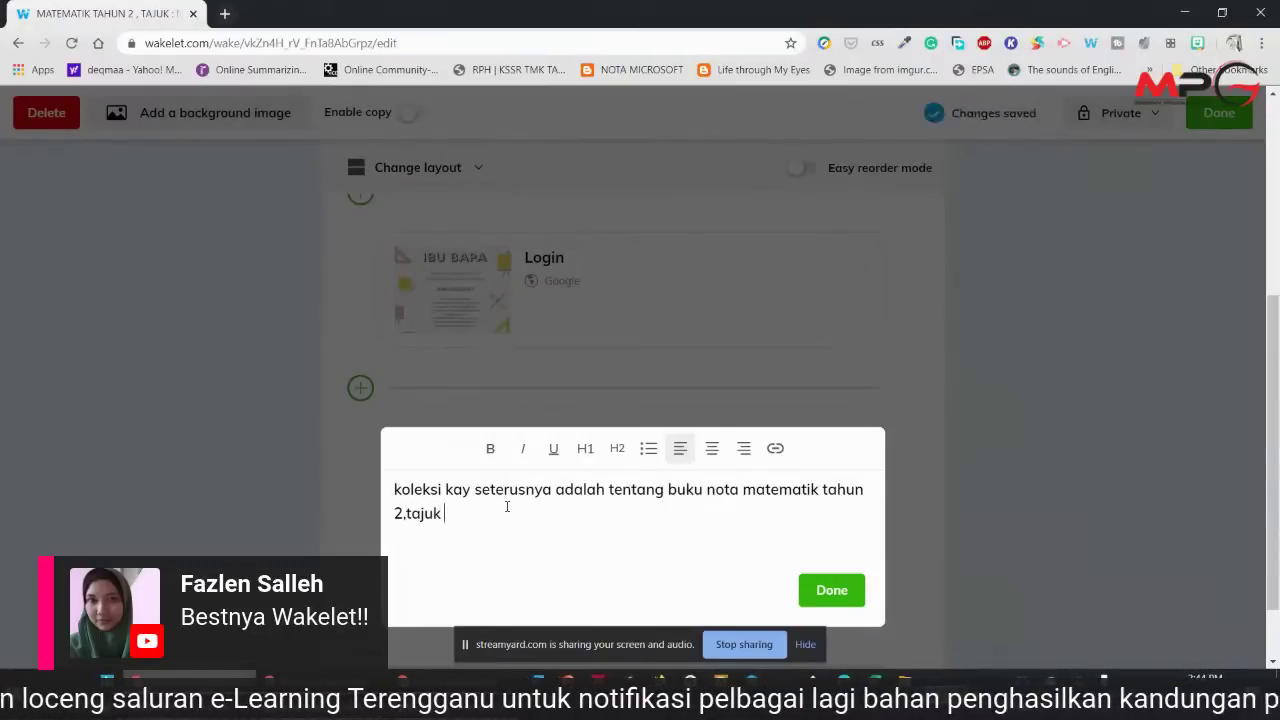
text(ombor bu;a)
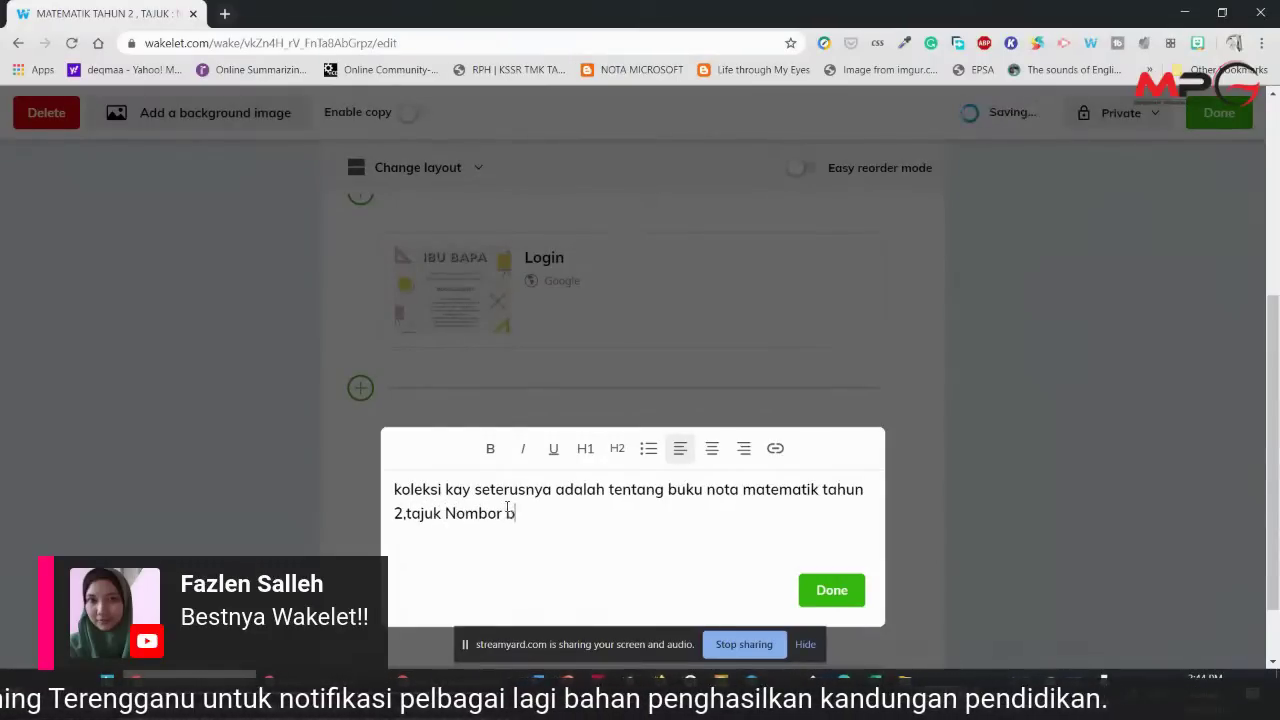
key(BackSpace)
key(BackSpace)
text(lat)
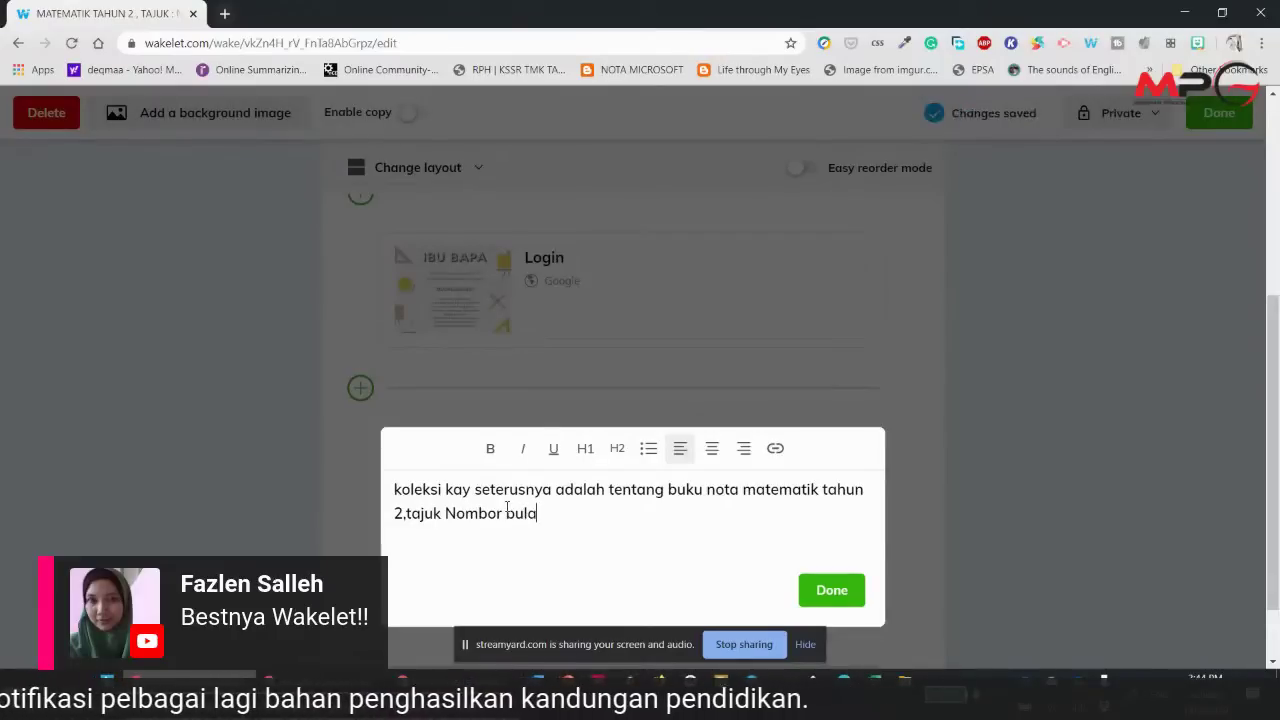
click(810, 591)
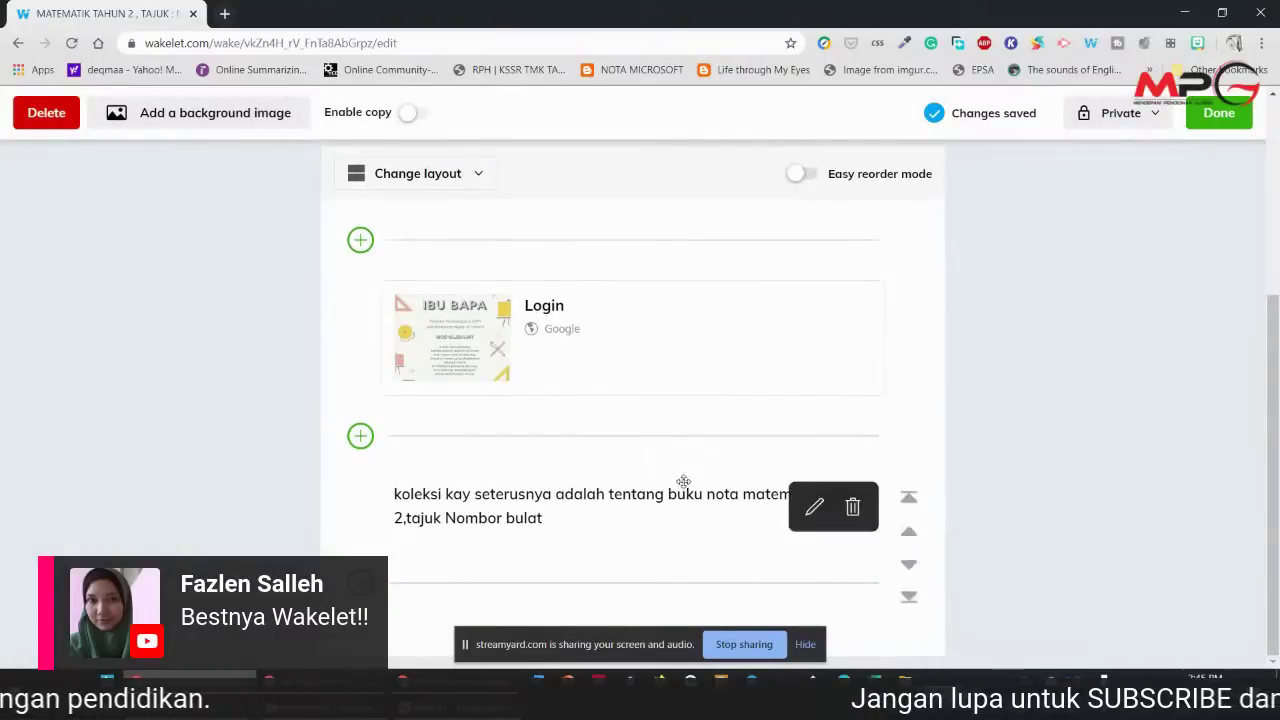
- Move the text note above the Login card and start another item below it
scroll(683, 486, down, 1)
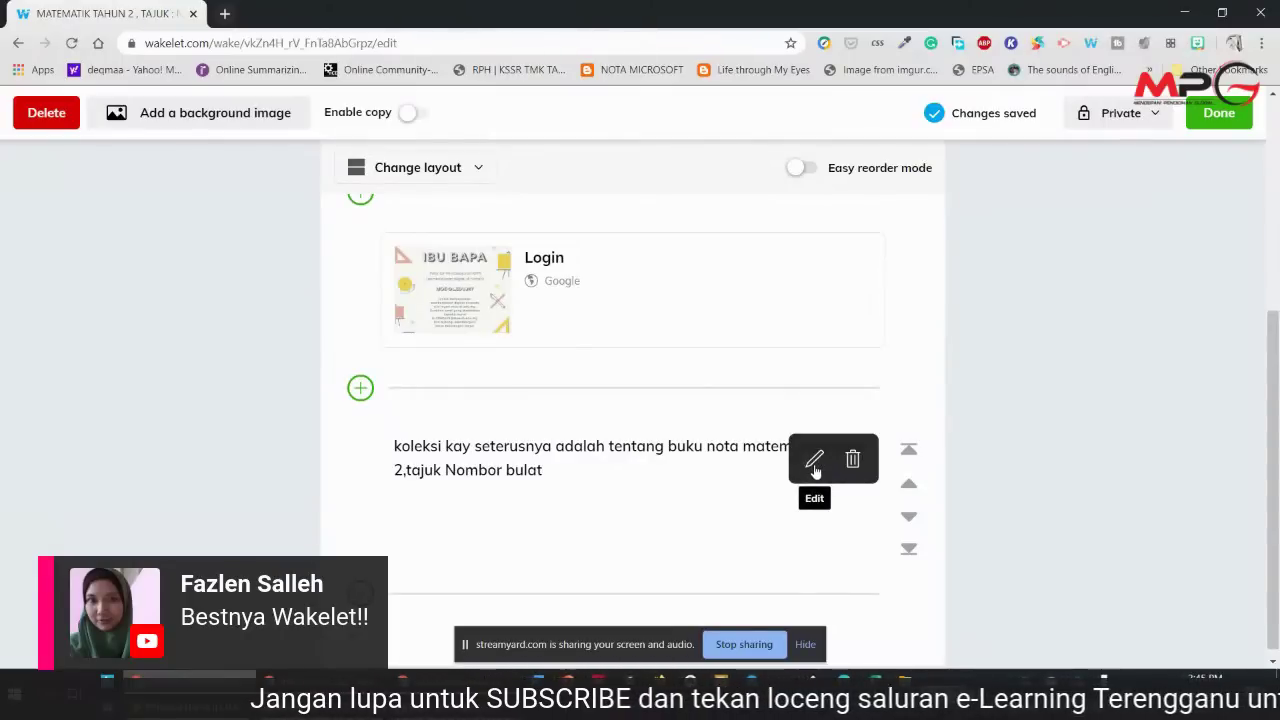
click(908, 484)
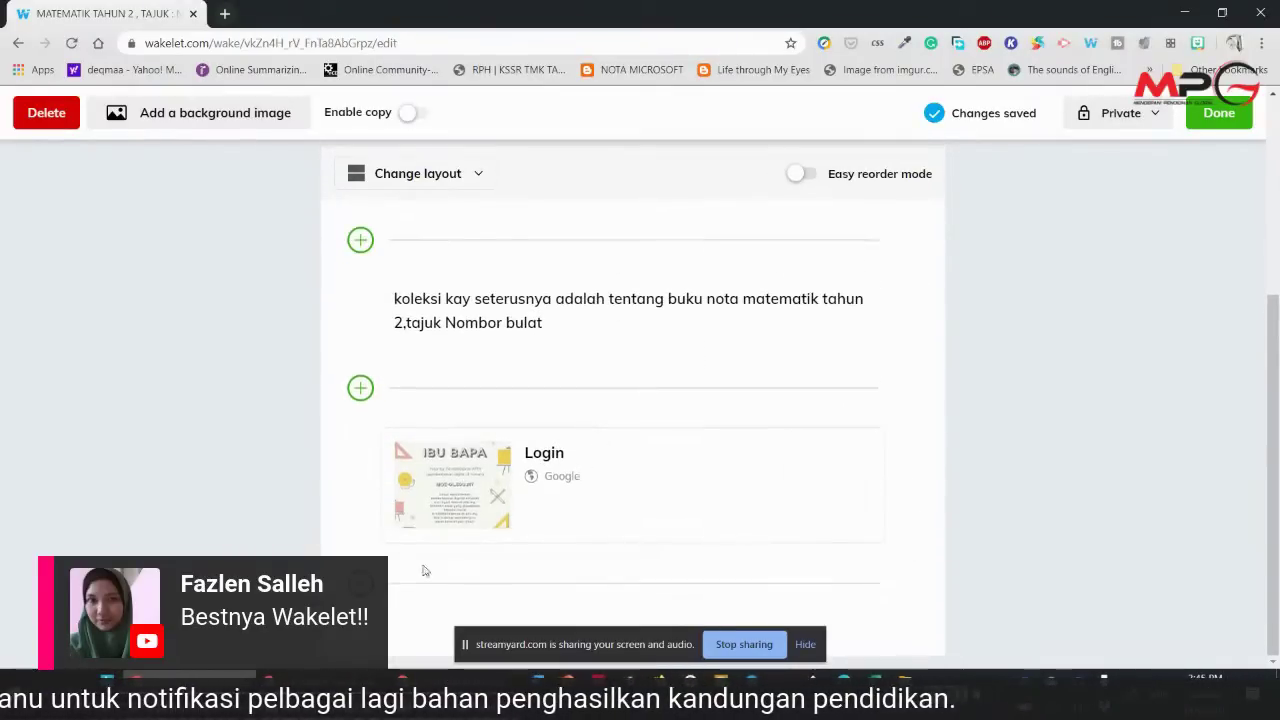
click(396, 582)
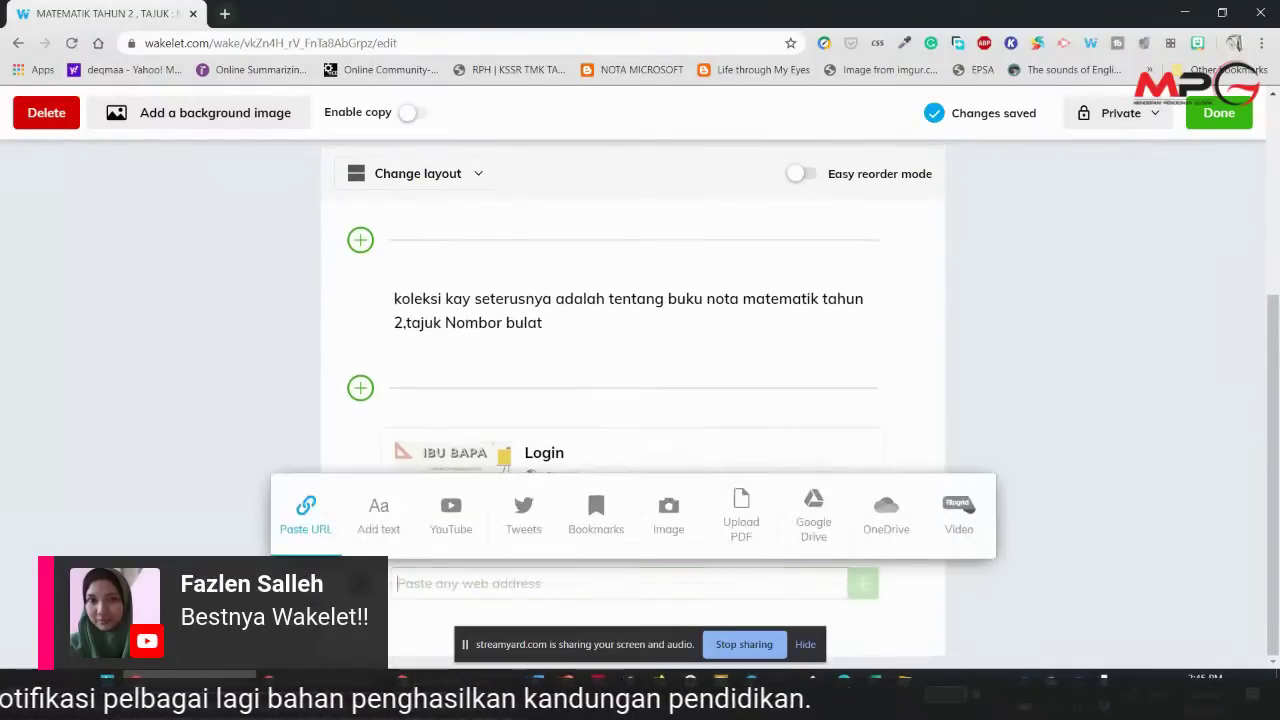
- Search YouTube for 'matematik tahun 2 nombor' and add 'Tahun 2 | Matematik | Nombor sehingga 1 000'
click(465, 516)
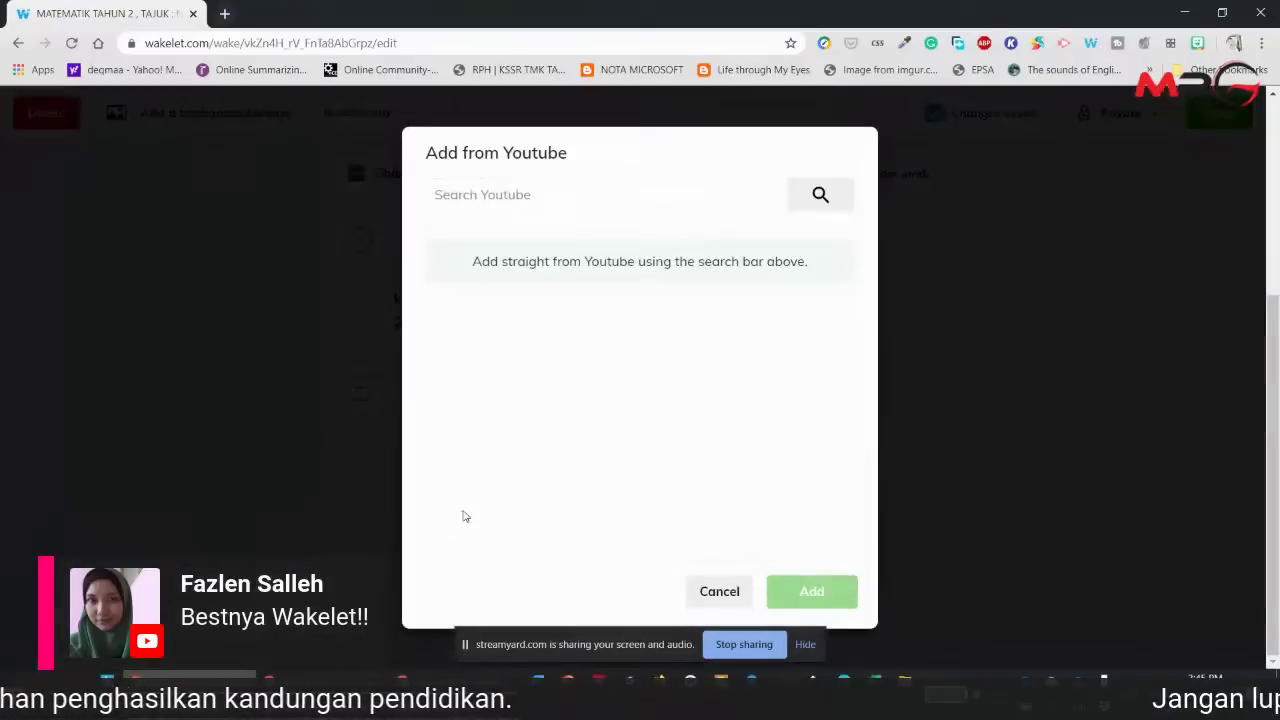
click(540, 193)
text(nomb)
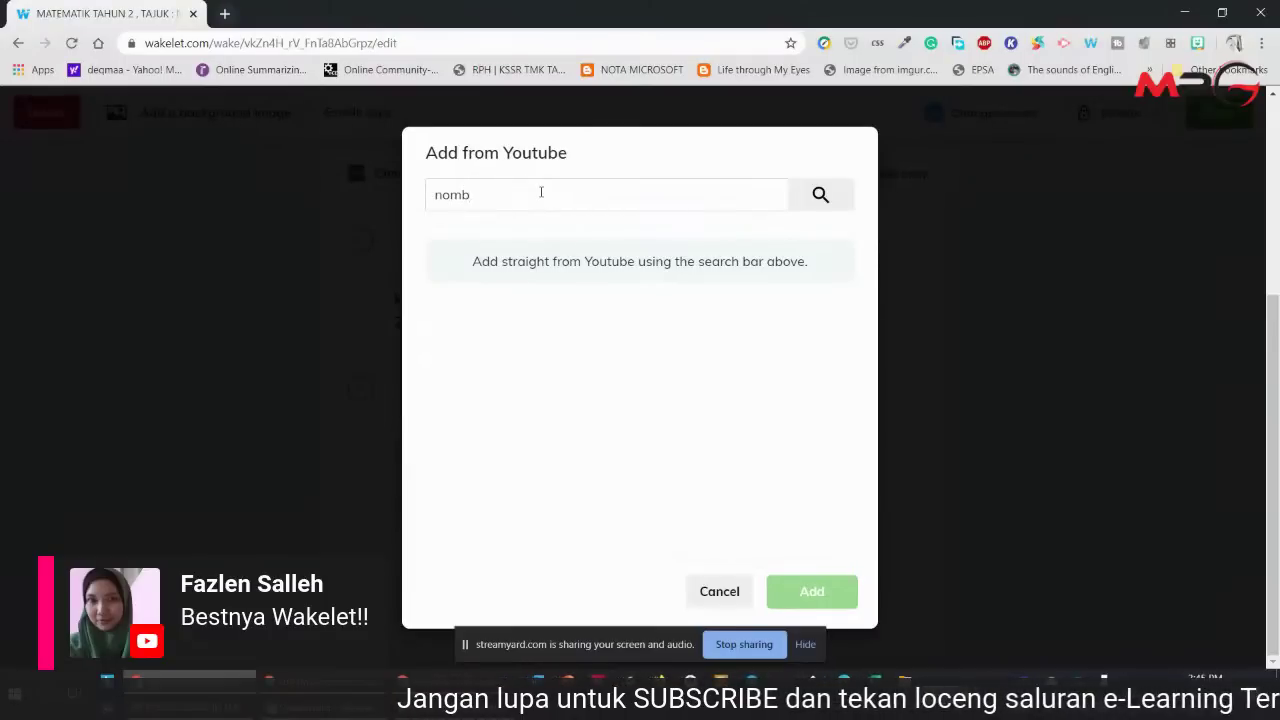
text(or b)
key(BackSpace)
key(BackSpace)
key(BackSpace)
key(BackSpace)
key(BackSpace)
key(BackSpace)
key(BackSpace)
key(BackSpace)
text(matematik tahun)
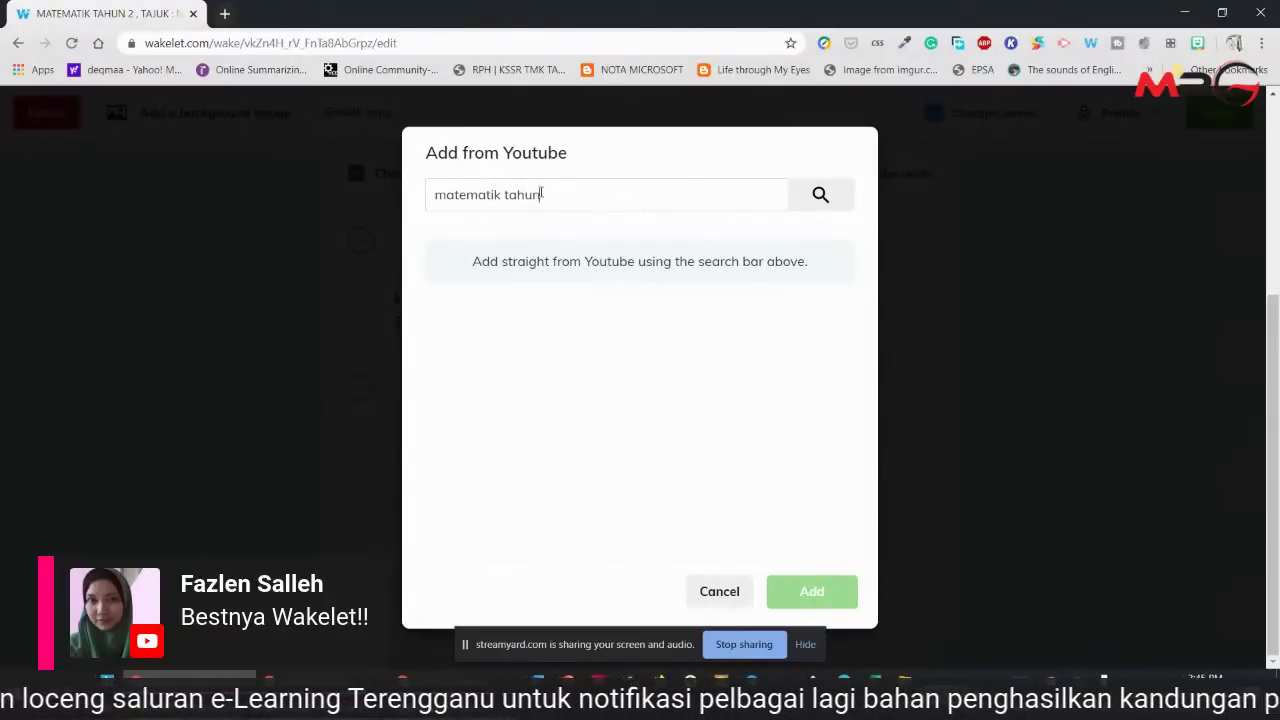
text( 2 nombor bulat)
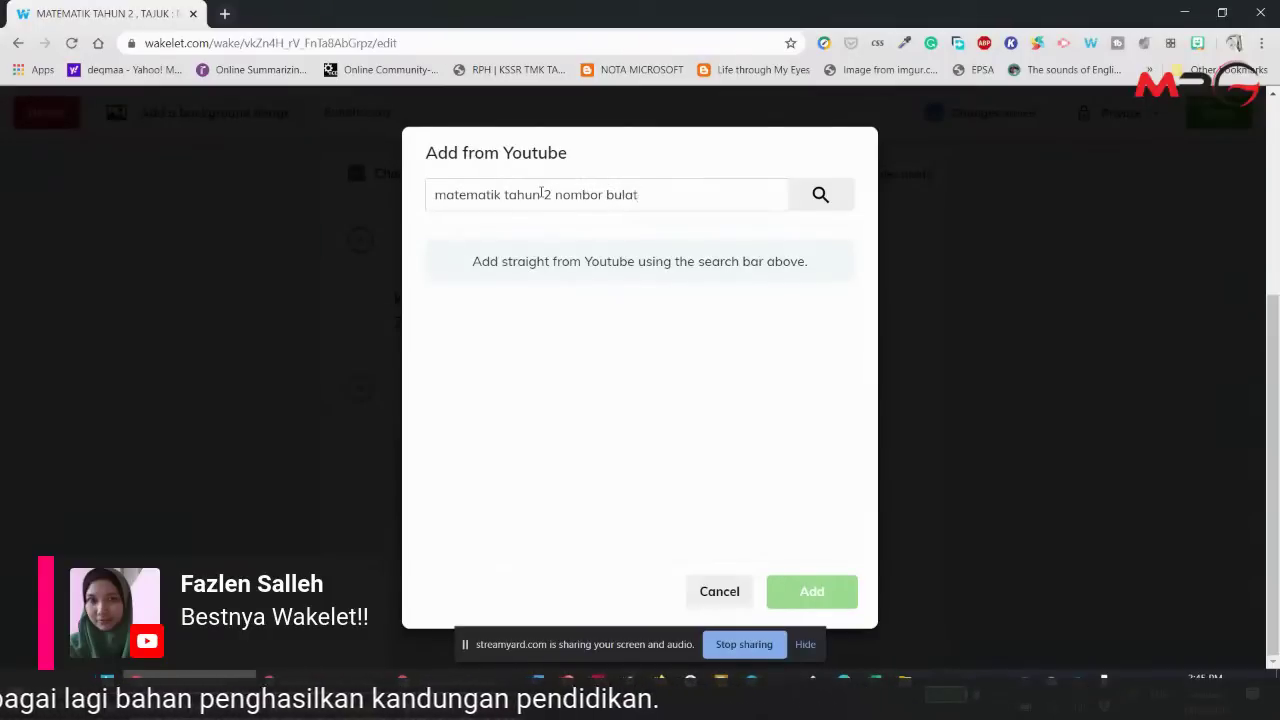
key(Return)
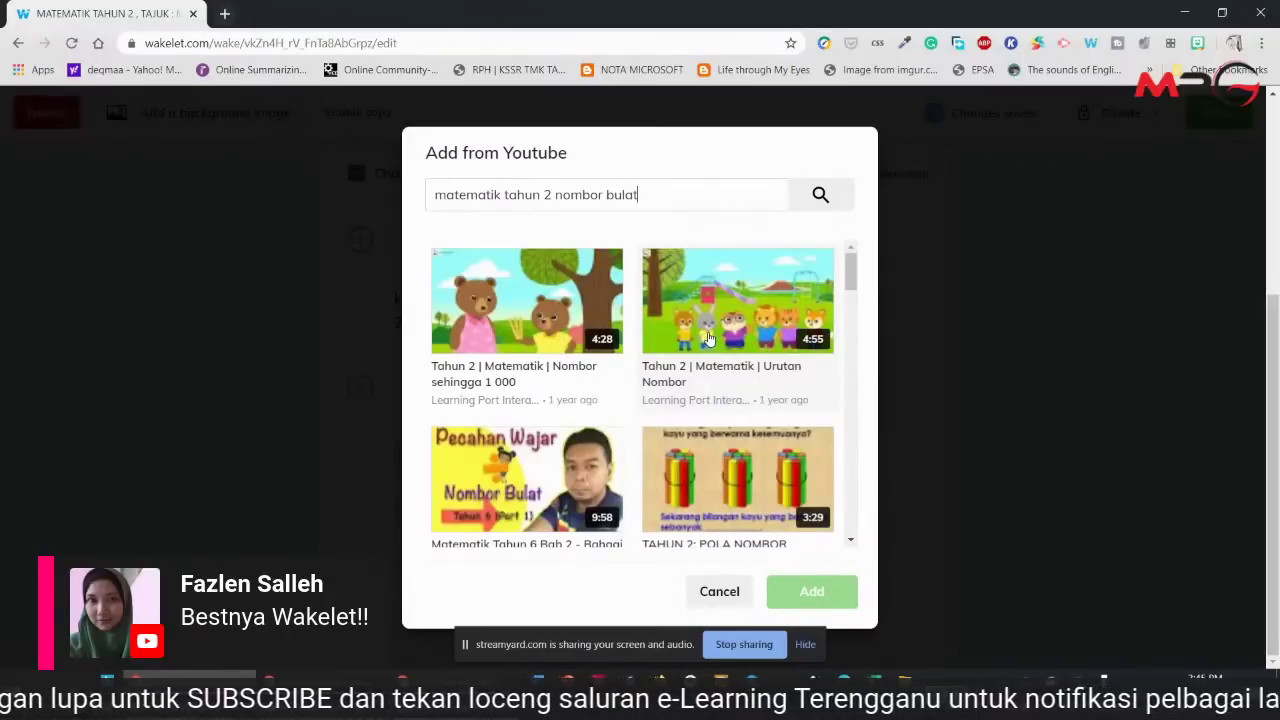
scroll(708, 340, down, 10)
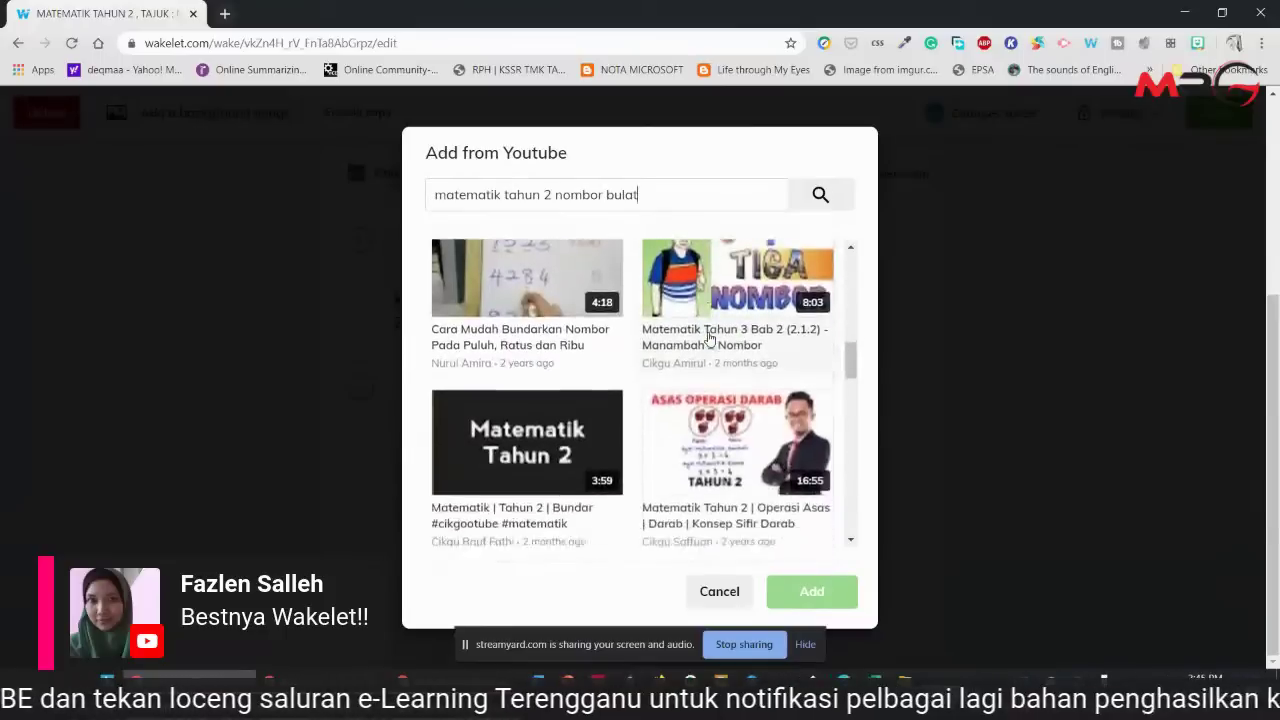
scroll(708, 338, up, 10)
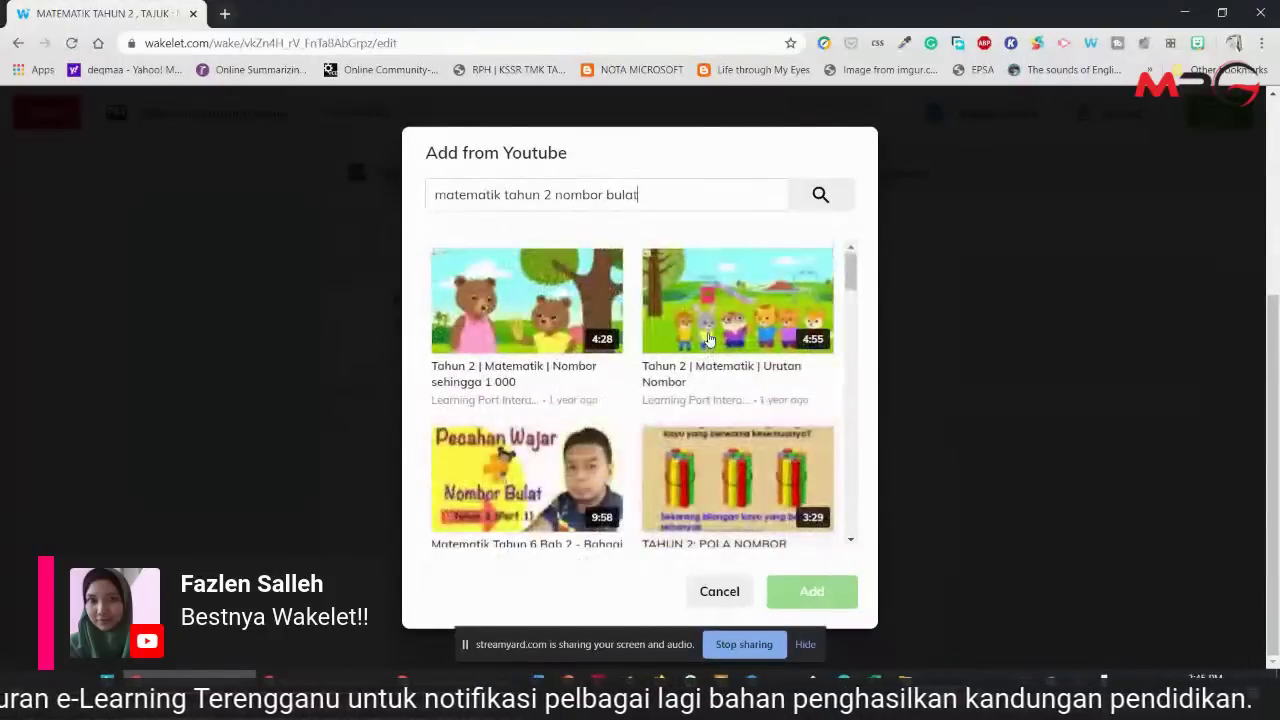
click(550, 326)
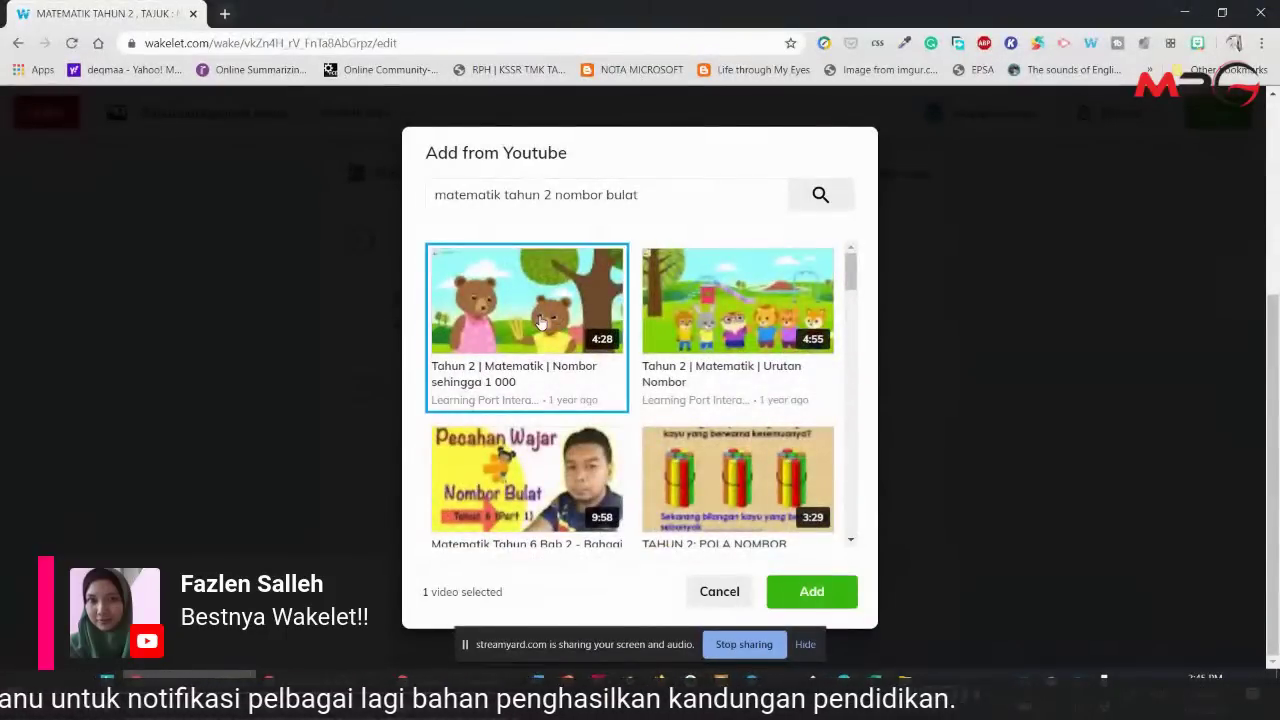
click(811, 591)
- Check the added video in the collection and bring up the choices for a new item
scroll(669, 432, down, 4)
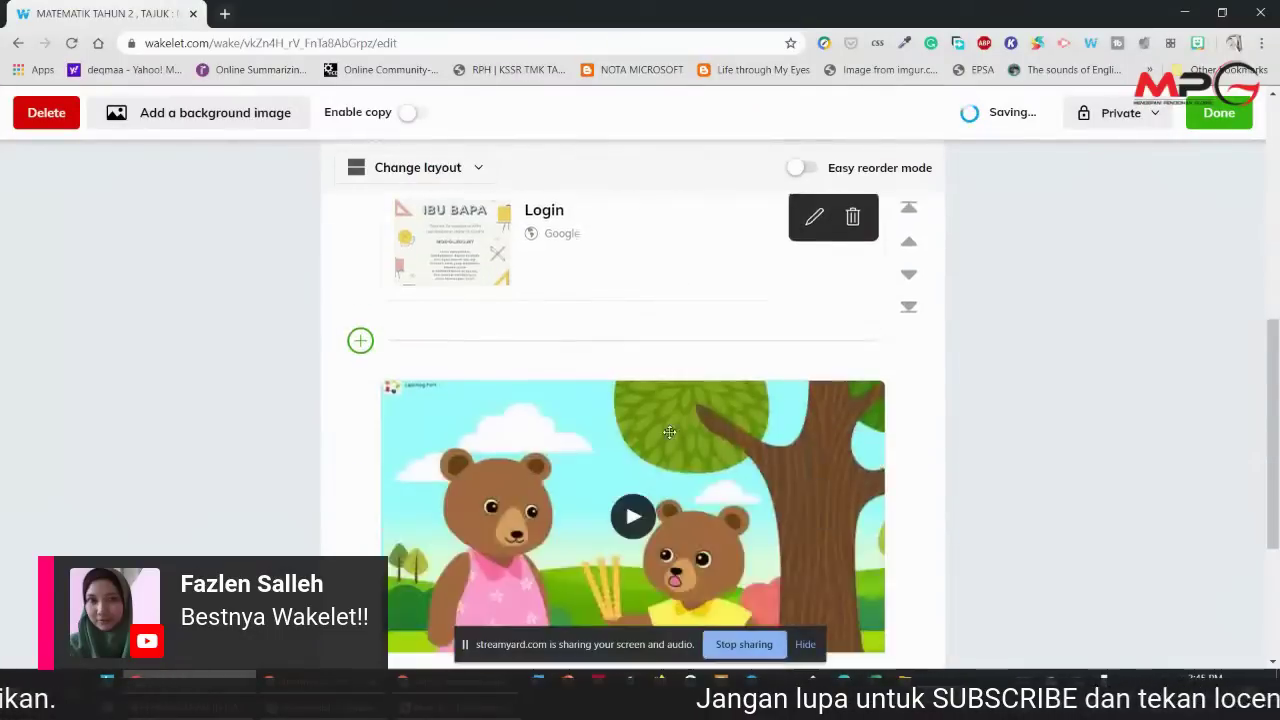
scroll(671, 440, up, 2)
scroll(671, 440, down, 3)
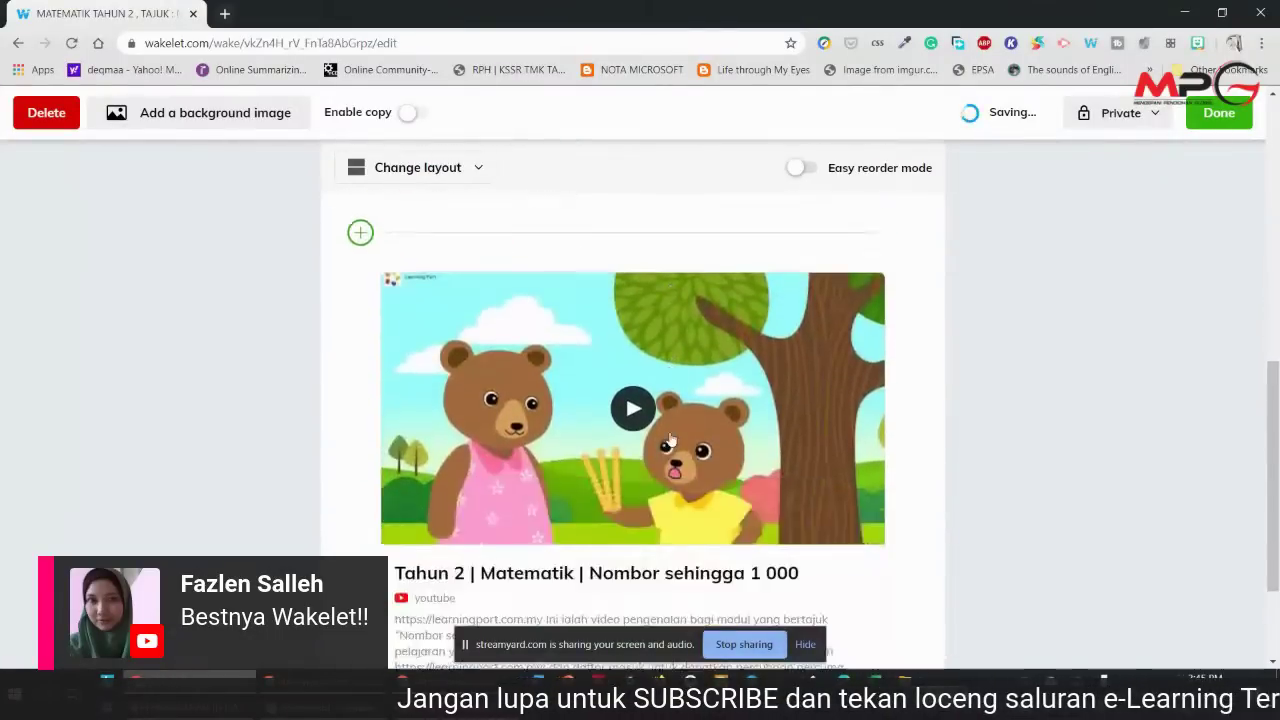
scroll(671, 440, up, 2)
scroll(671, 440, down, 2)
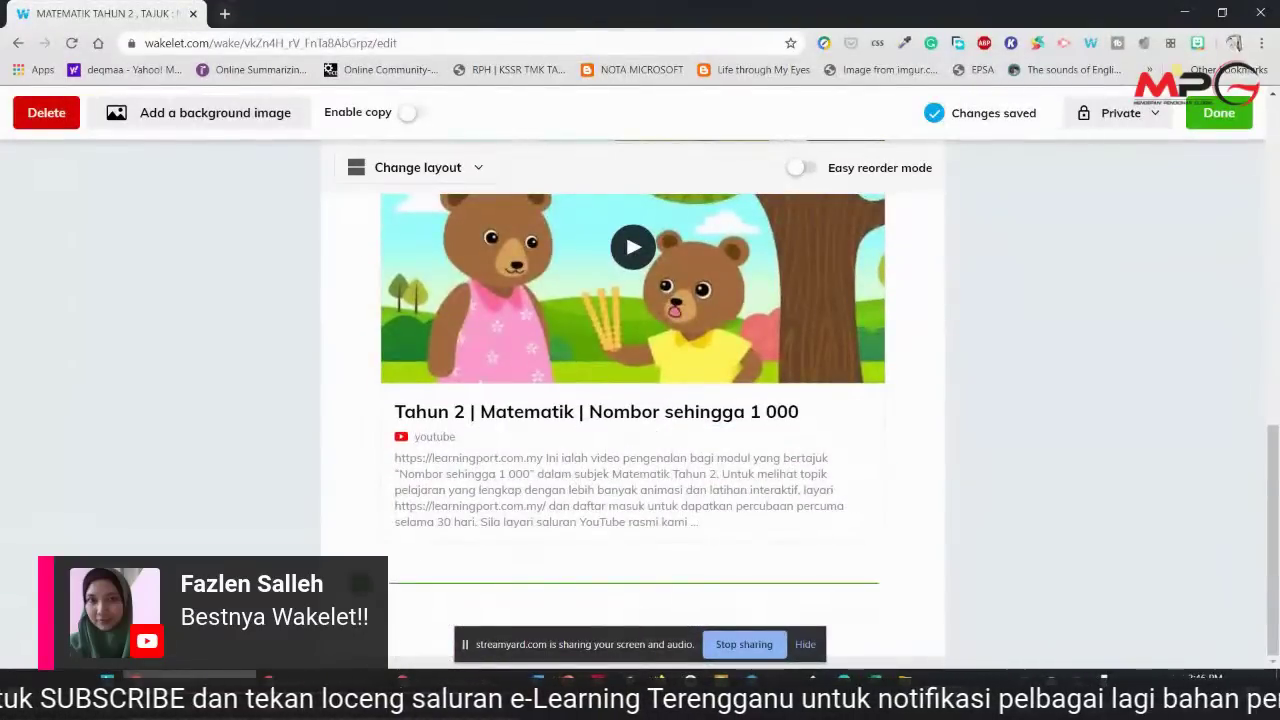
click(455, 582)
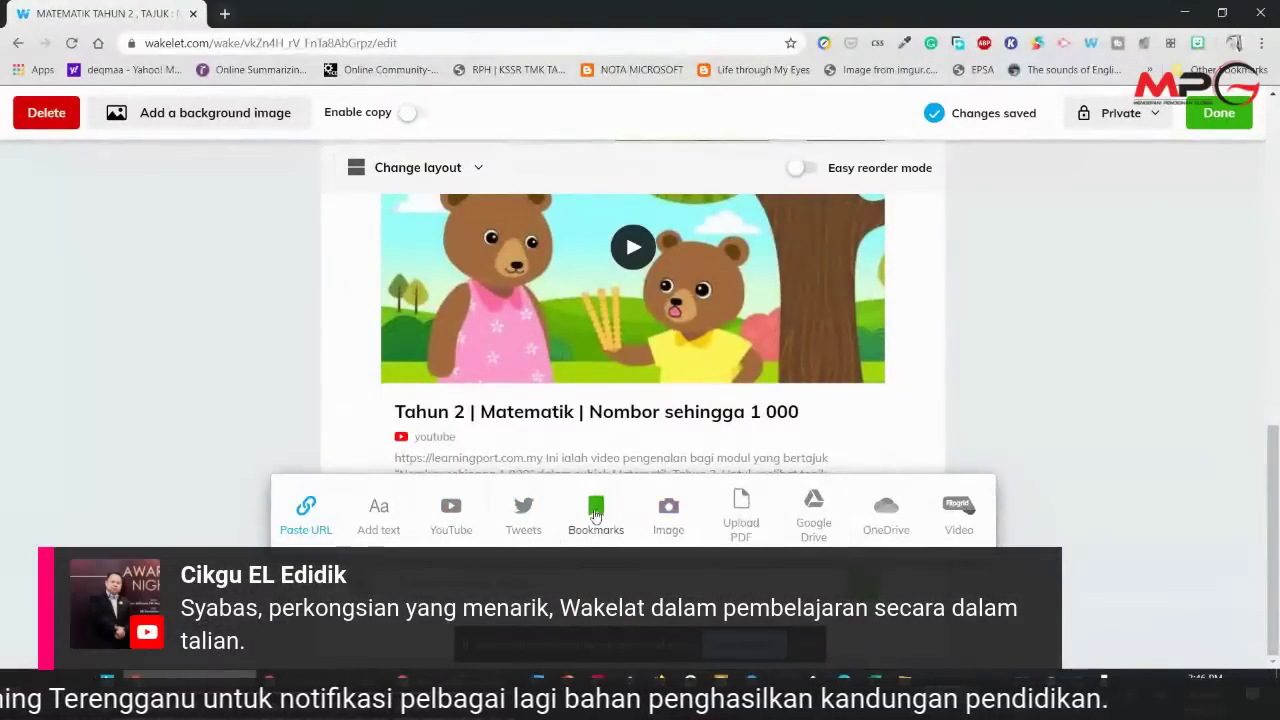
- Scroll through the saved bookmarks and close them without adding any
click(595, 520)
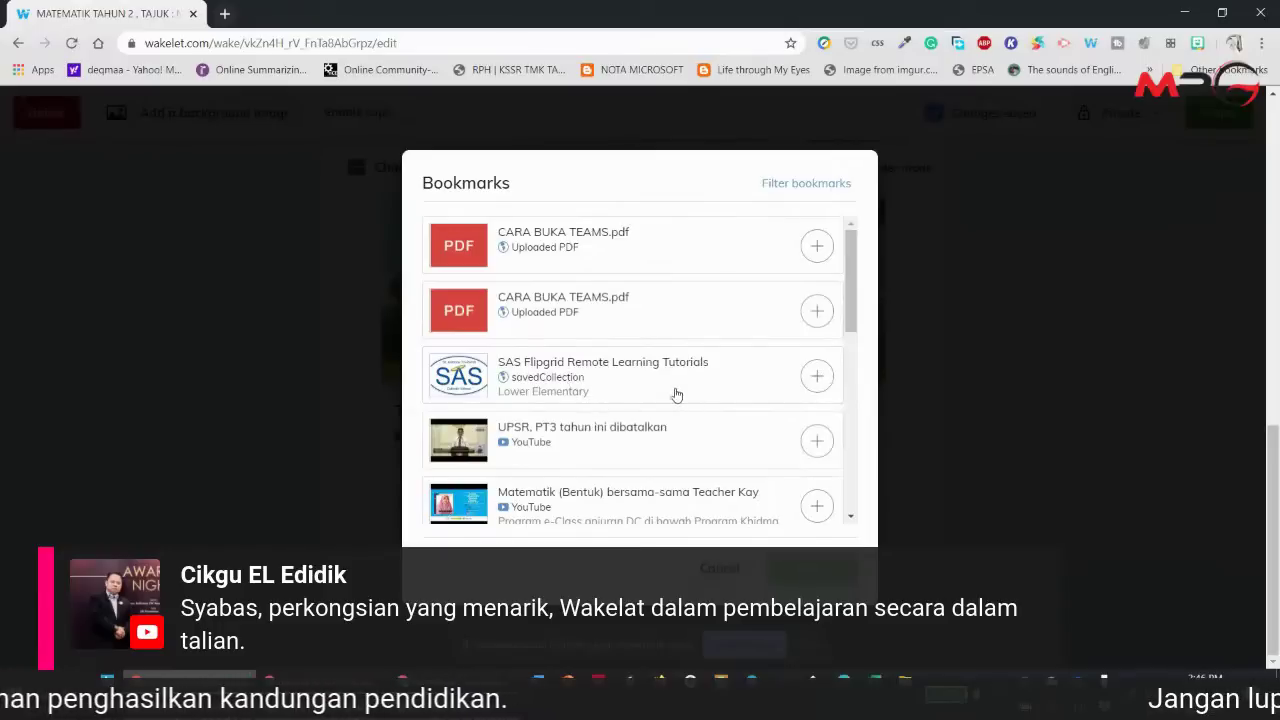
scroll(578, 372, down, 6)
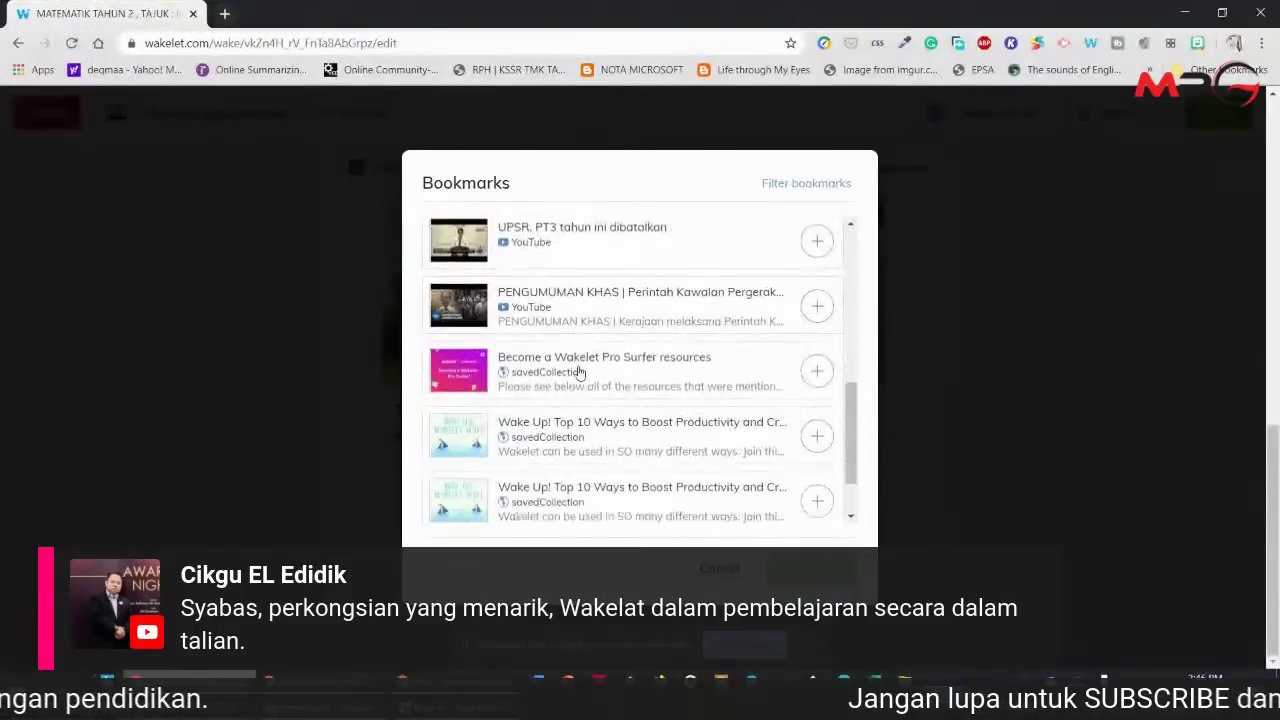
scroll(578, 372, down, 5)
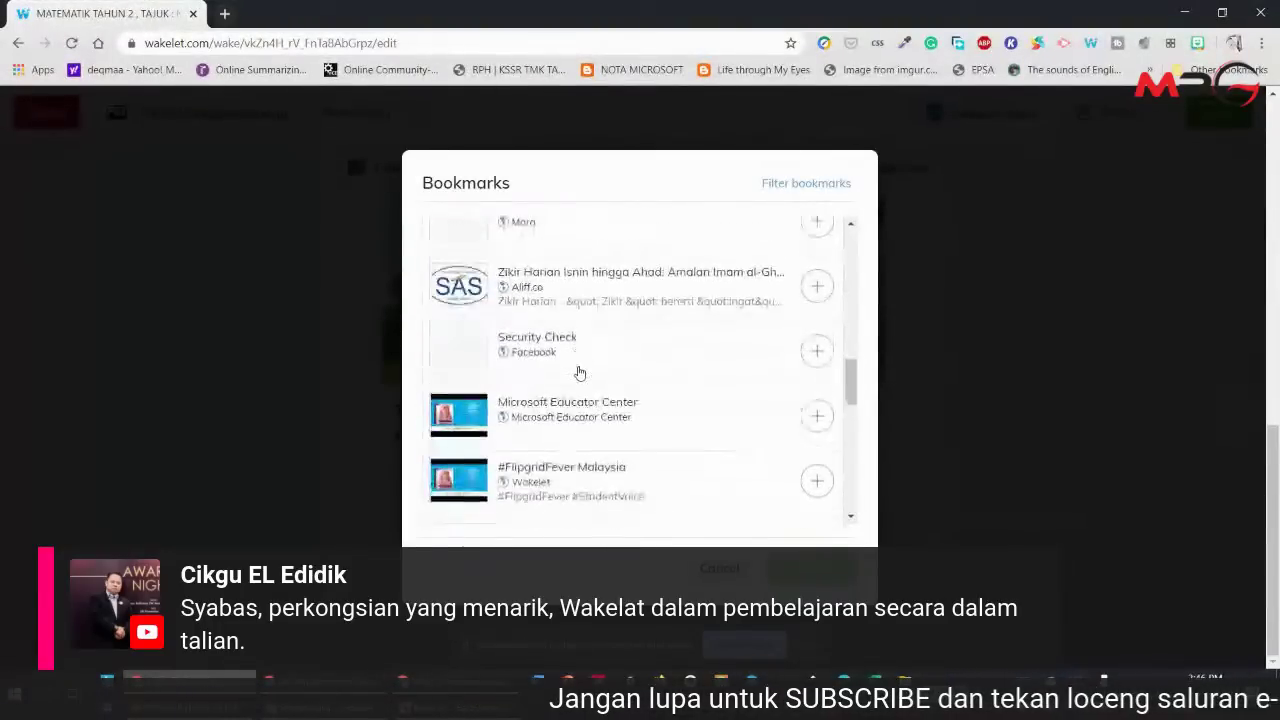
scroll(578, 372, down, 6)
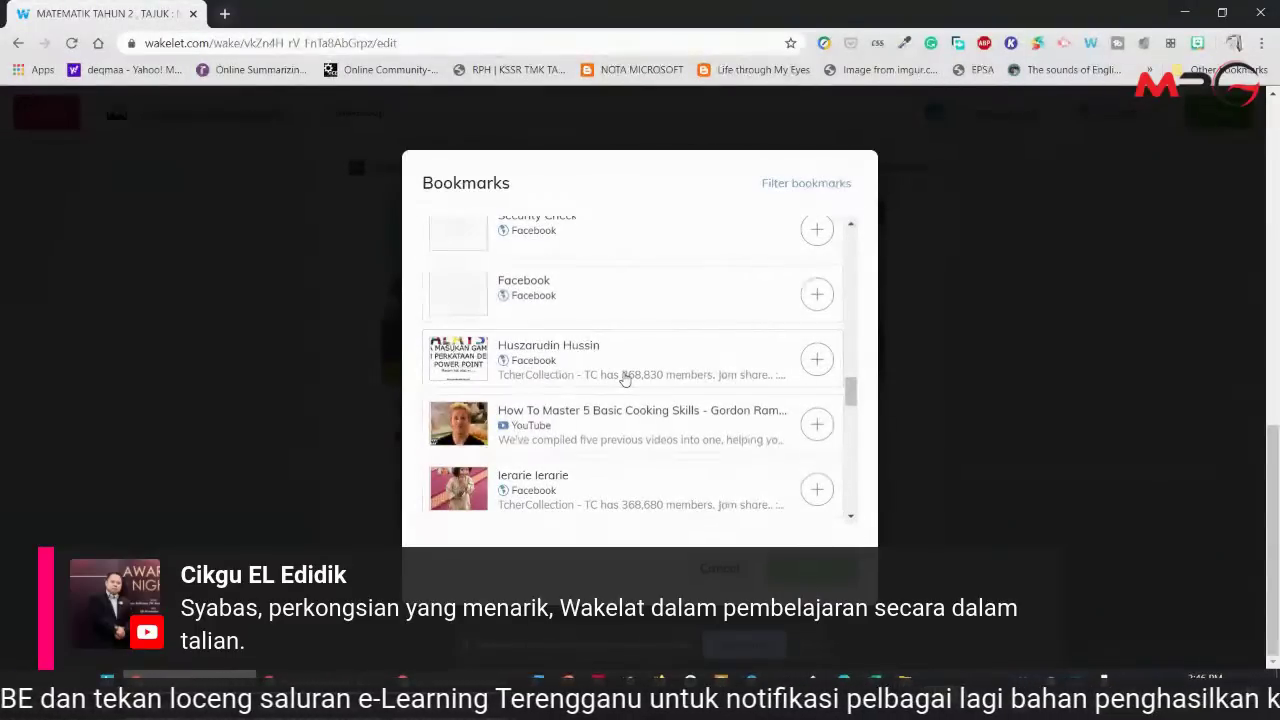
key(Escape)
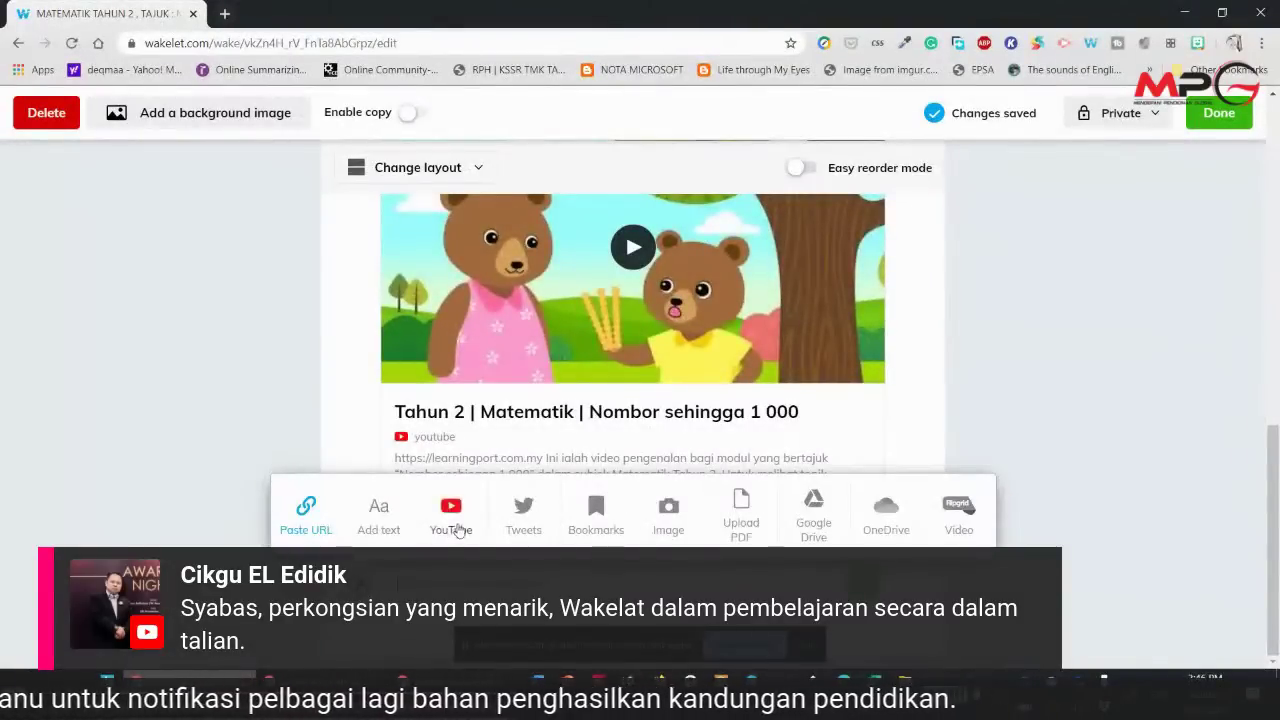
- Check the Twitter search without adding tweets, then start adding an image from the computer
click(523, 515)
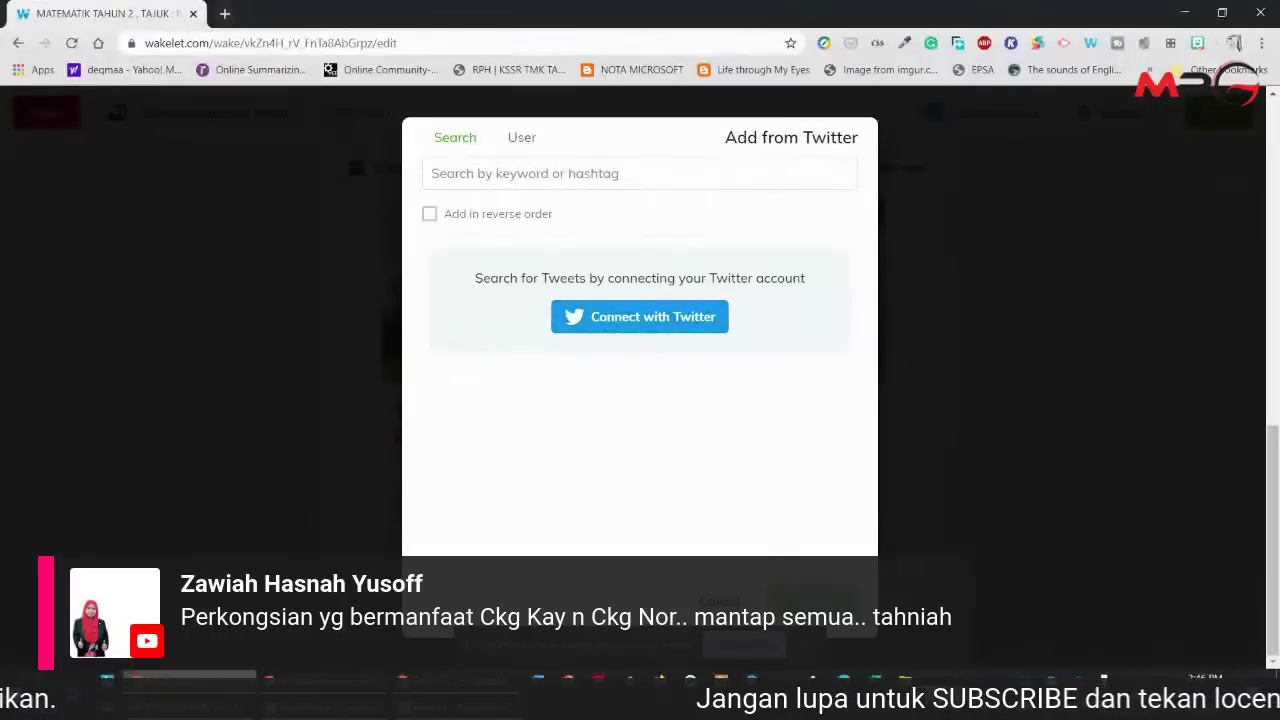
key(Escape)
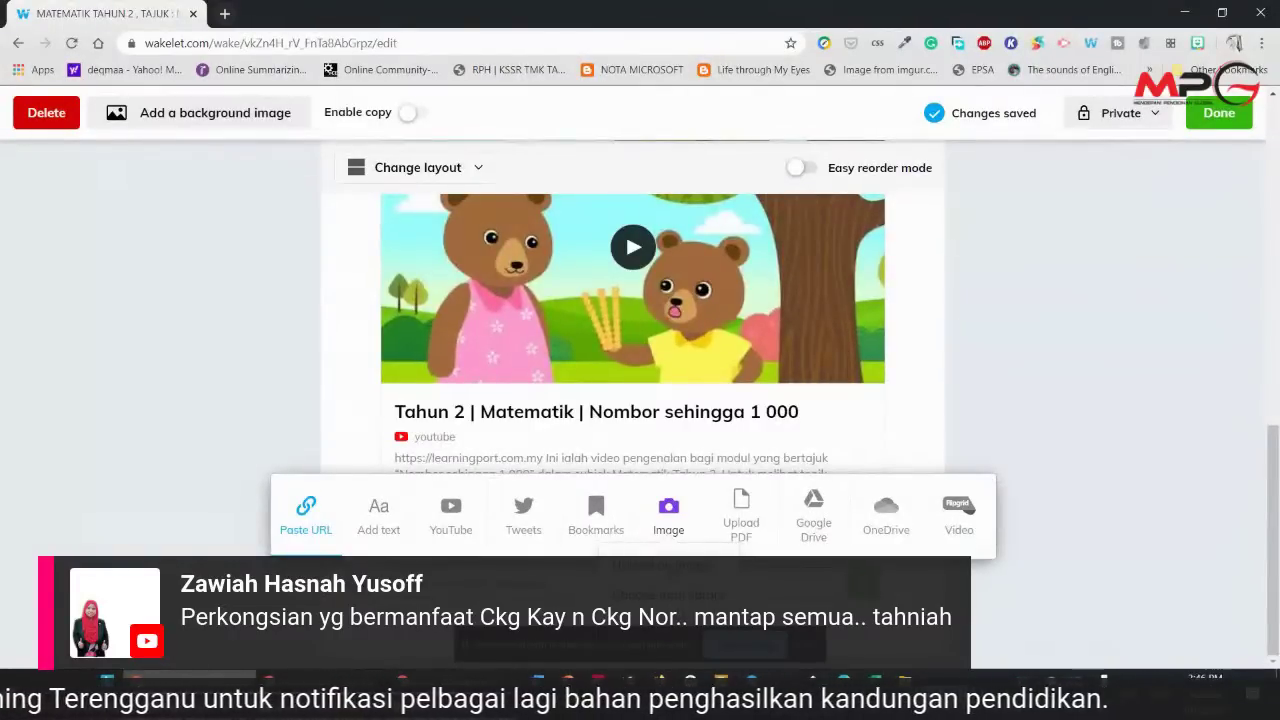
click(668, 510)
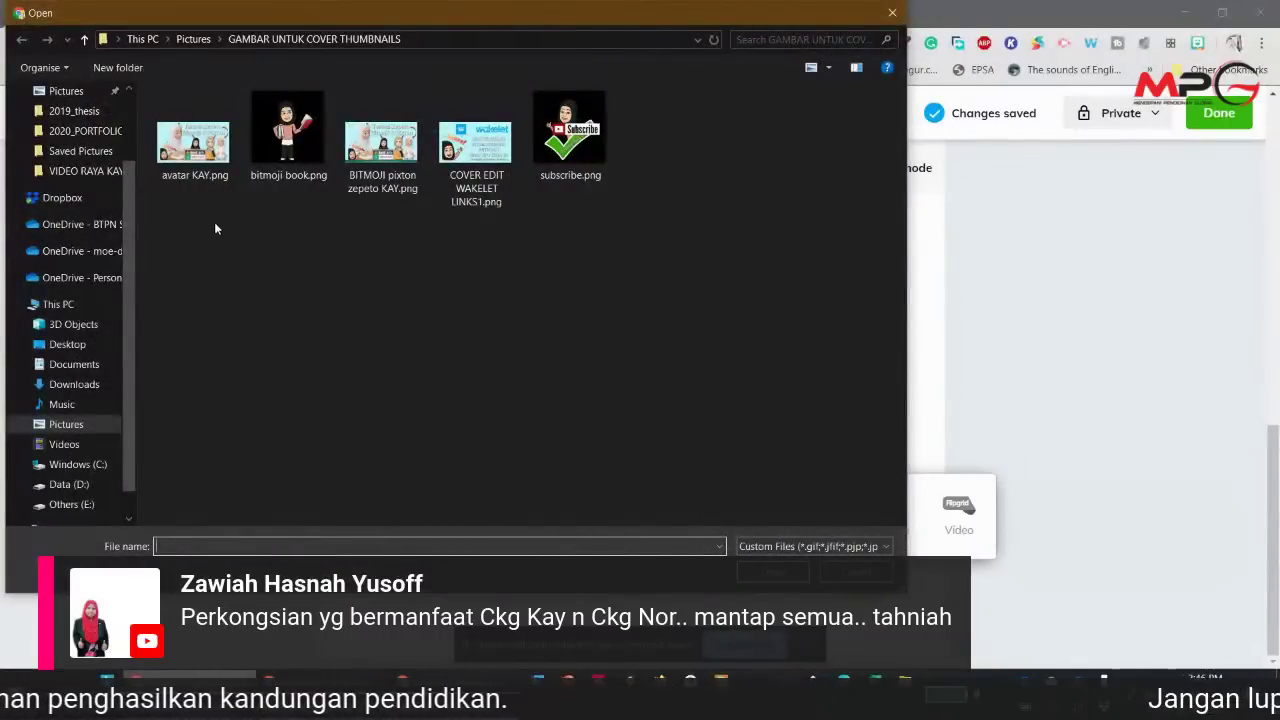
- Upload bitmoji book.png from the GAMBAR UNTUK COVER THUMBNAILS folder as an image item
click(285, 140)
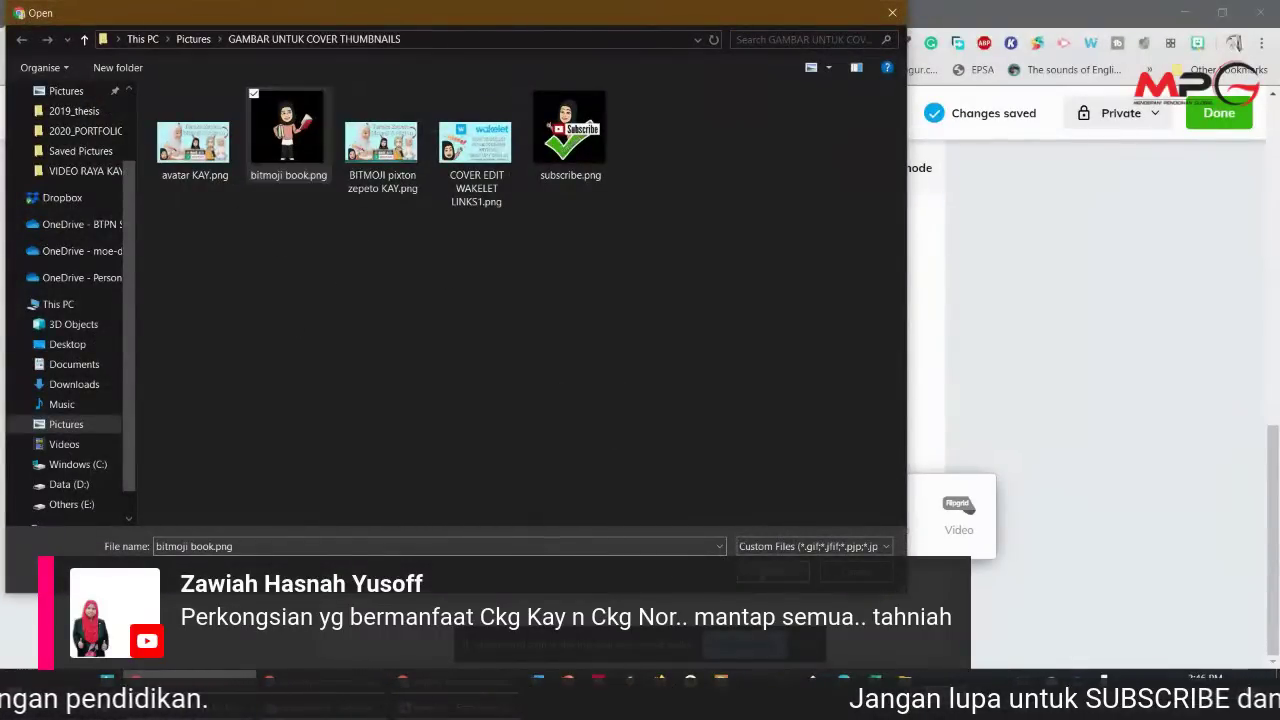
key(Return)
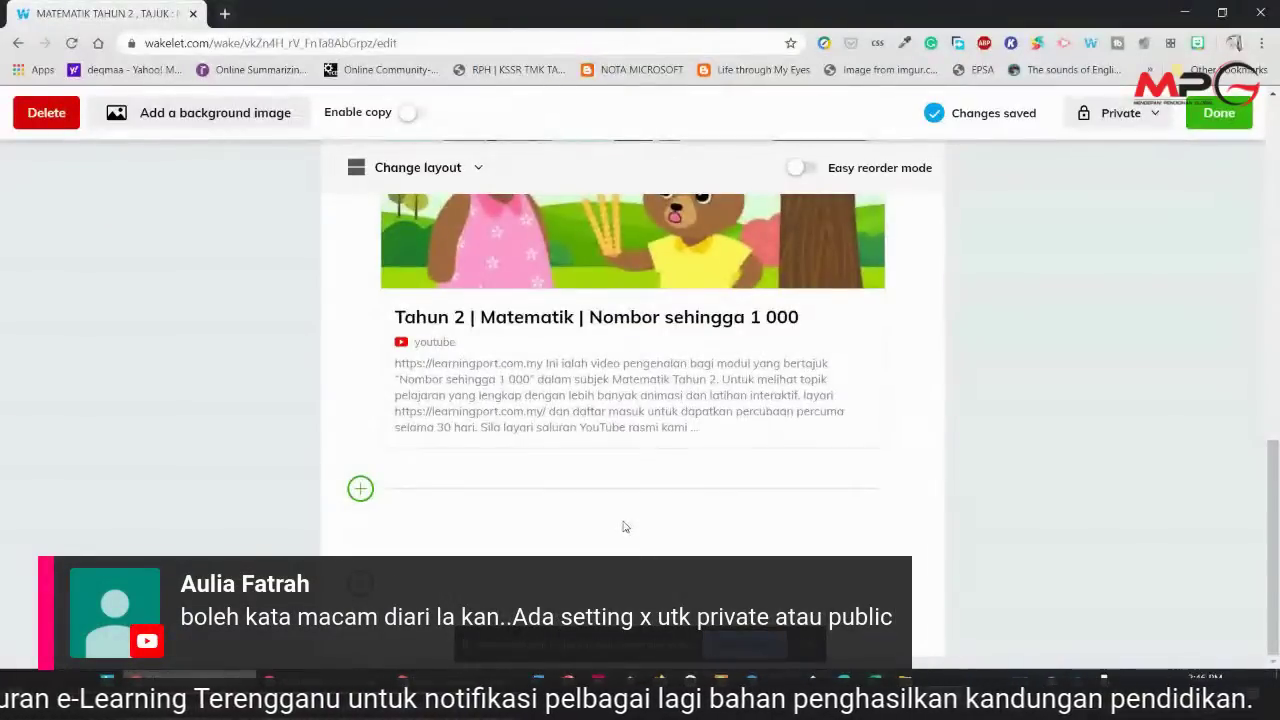
scroll(623, 527, up, 10)
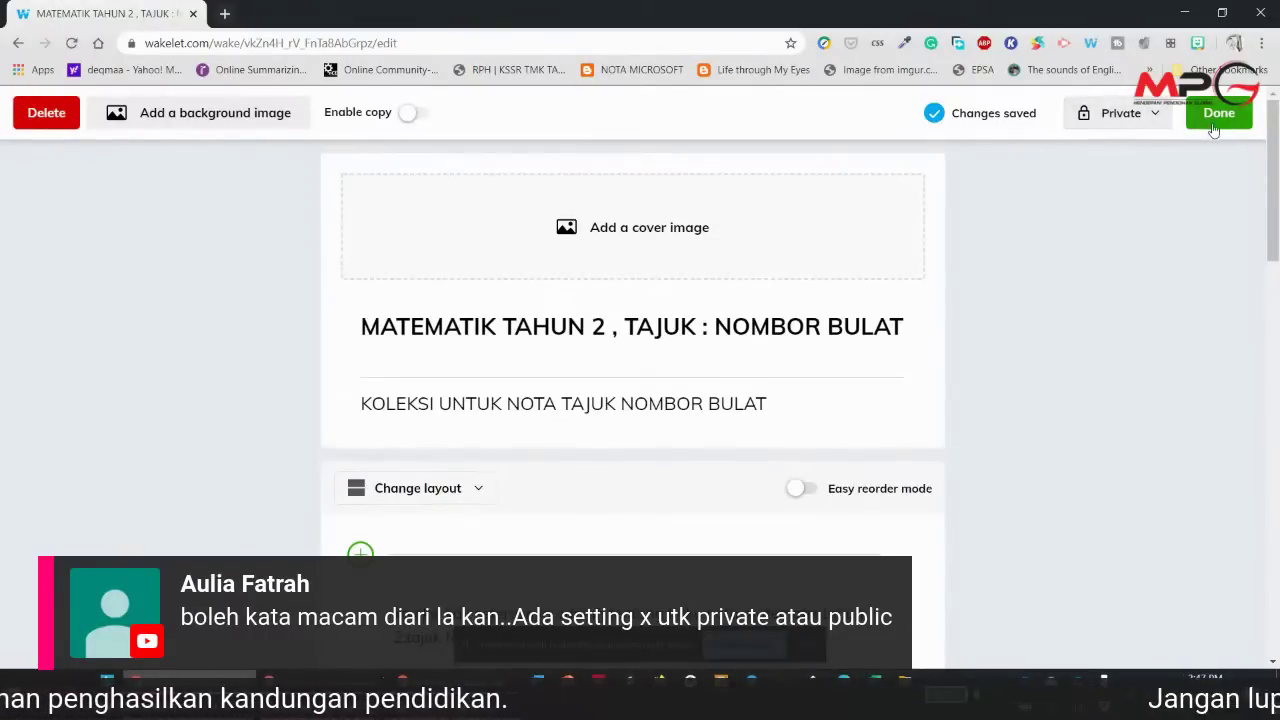
- Switch the collection's visibility from Private to Public
click(1137, 124)
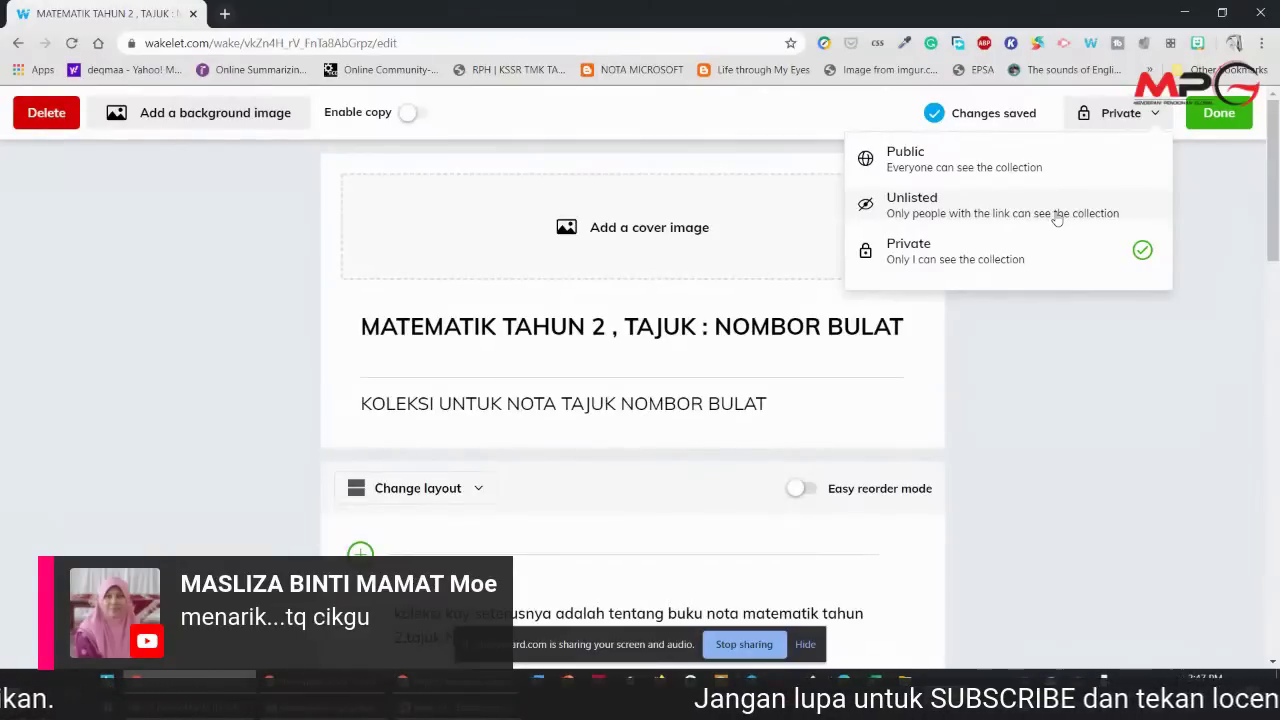
click(1019, 173)
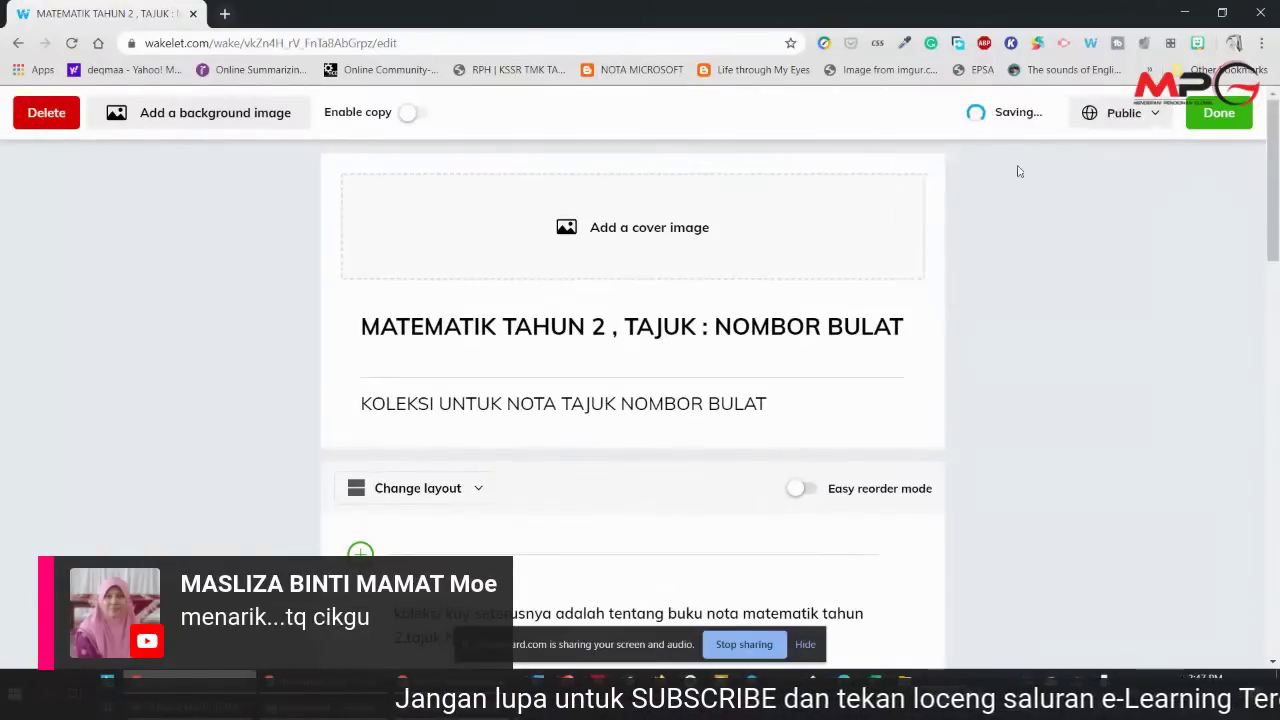